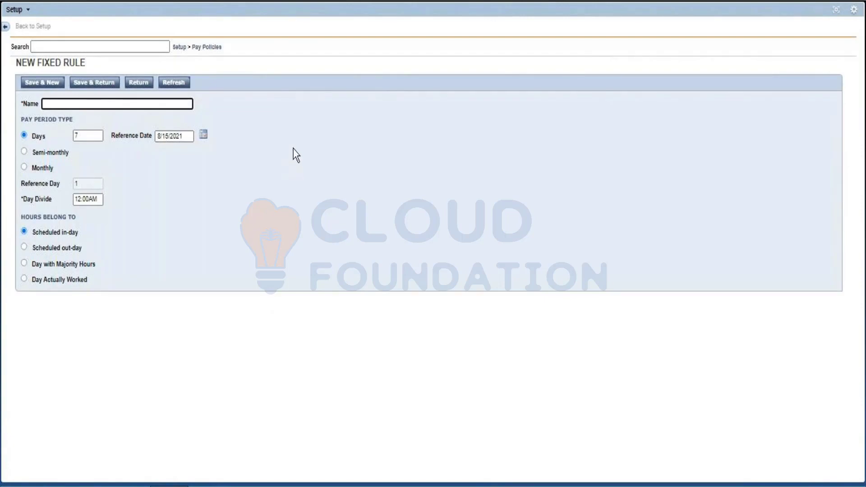
Step: Open the Fixed Rules list under Pay Policies and start a new fixed rule
click(205, 44)
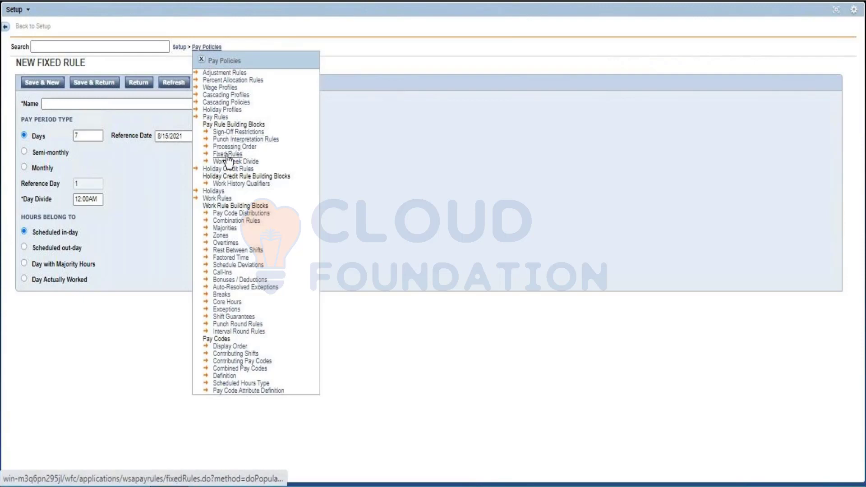
click(228, 154)
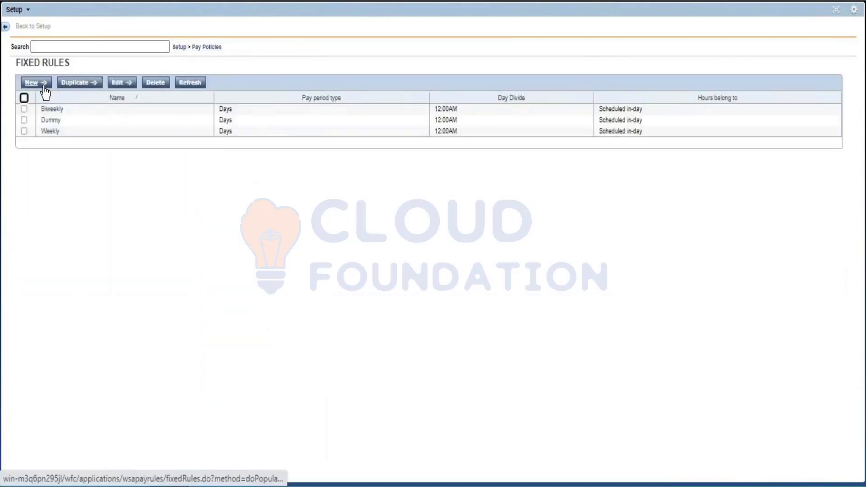
click(43, 84)
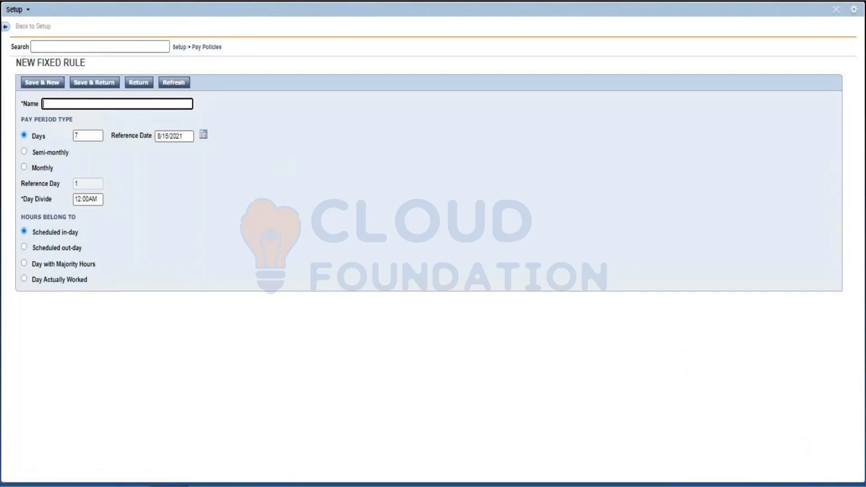
Step: Check the August 2021 dates in the system calendar and return to the new fixed rule form
click(812, 486)
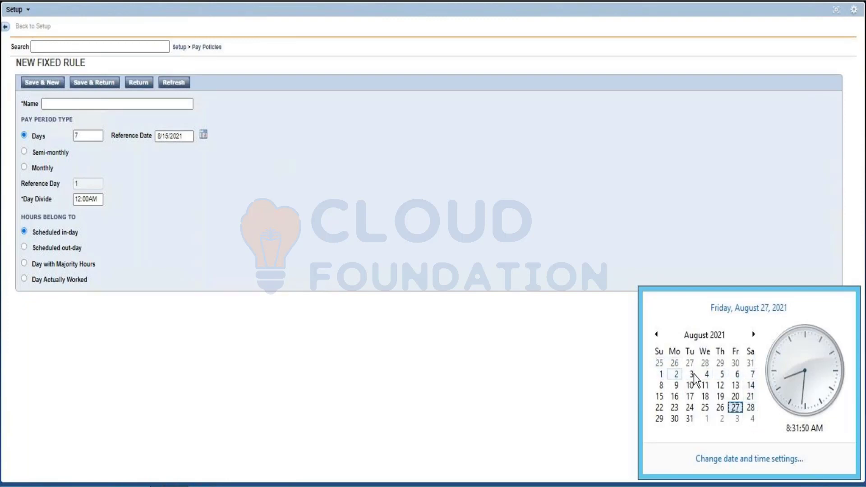
click(579, 407)
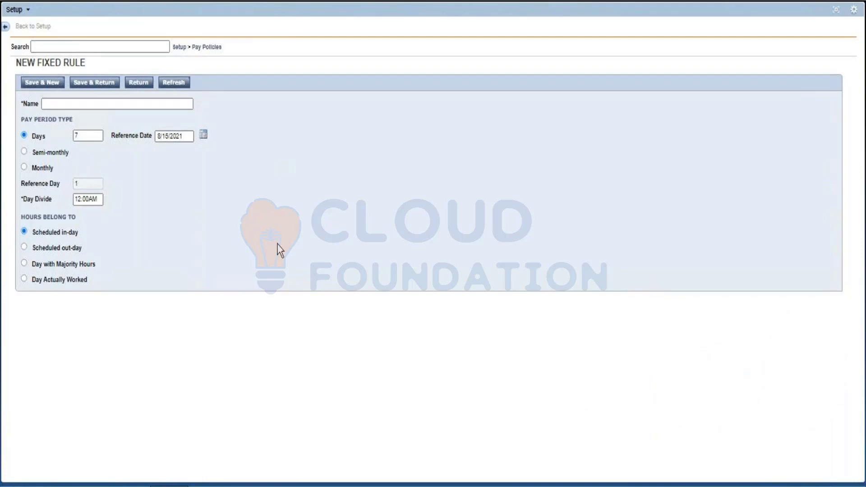
click(49, 104)
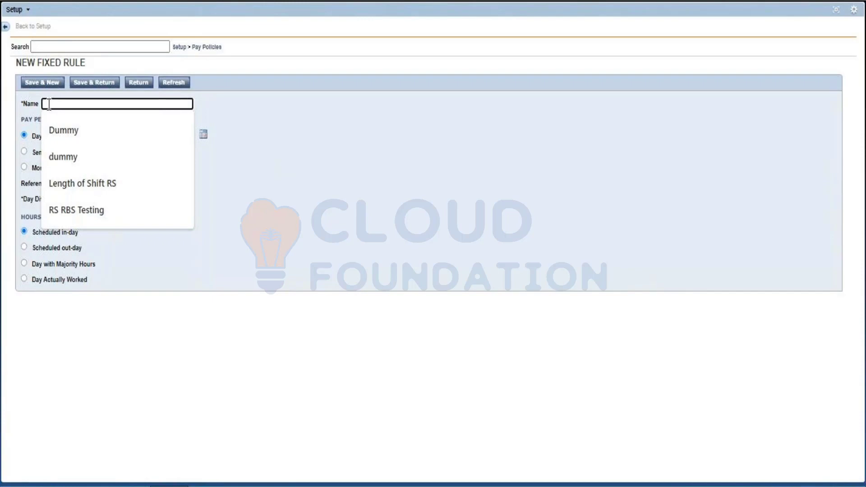
click(282, 285)
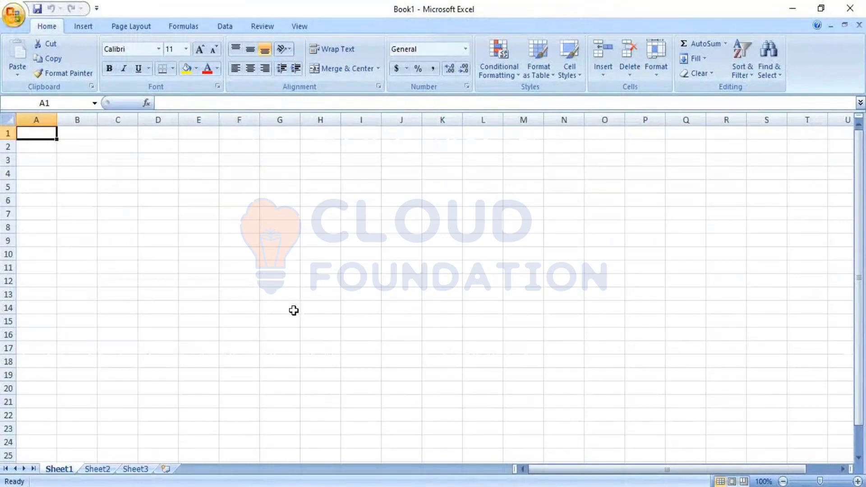
Step: In the blank Excel workbook, enter the heading "Days - Weekly" in cell A1
text(Days -)
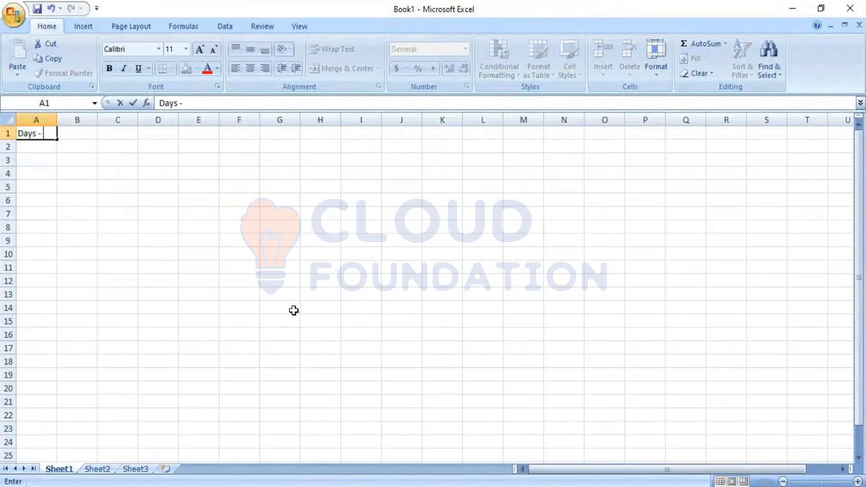
text( Weekly)
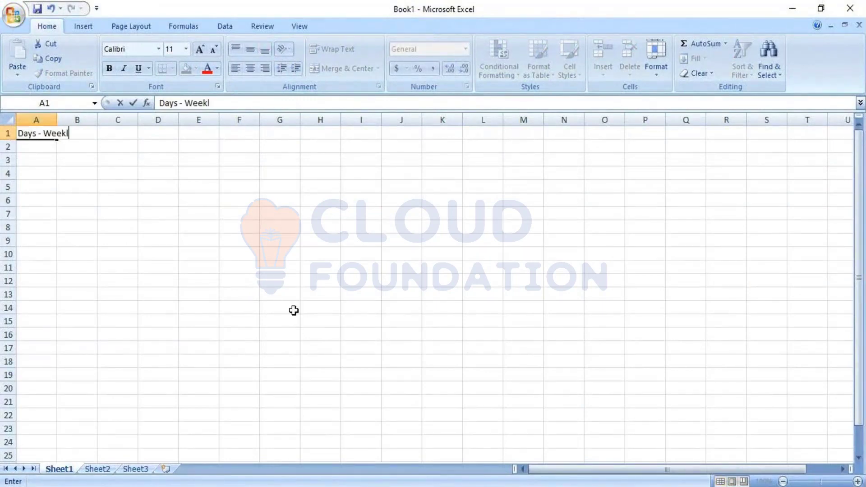
key(Return)
key(Return)
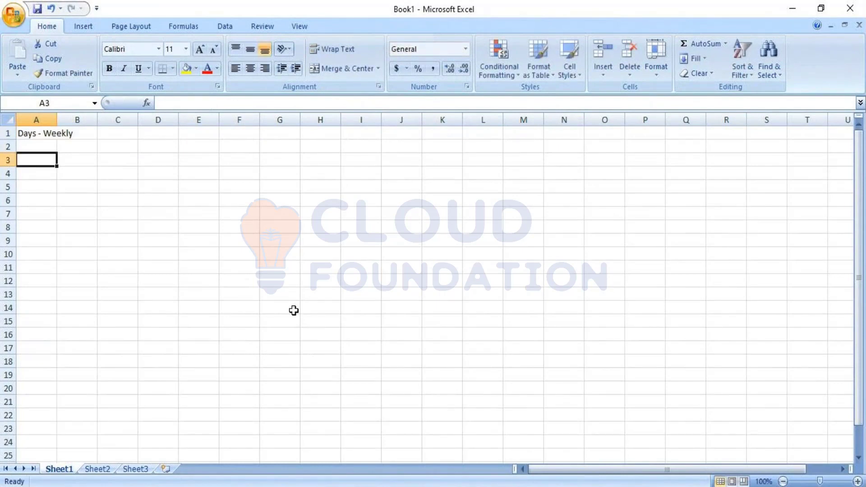
Step: Enter Sunday, Monday and Tuesday in cells A3, B3 and C3
text(Sunda)
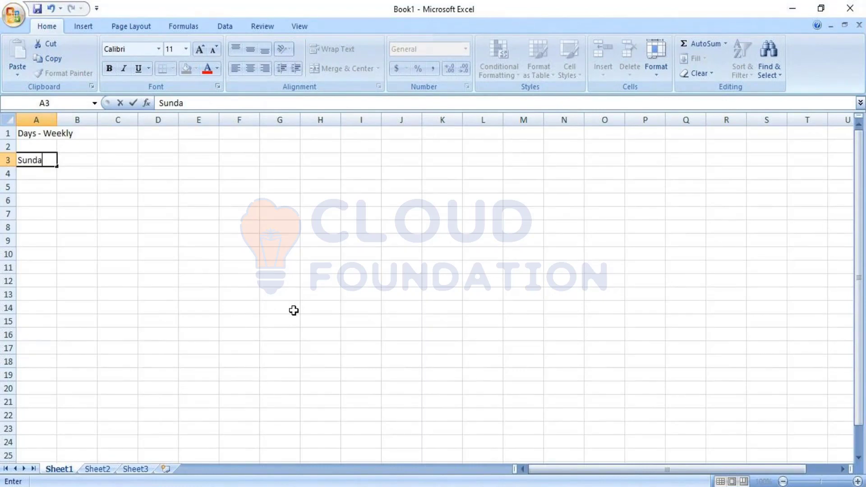
text(y)
key(Tab)
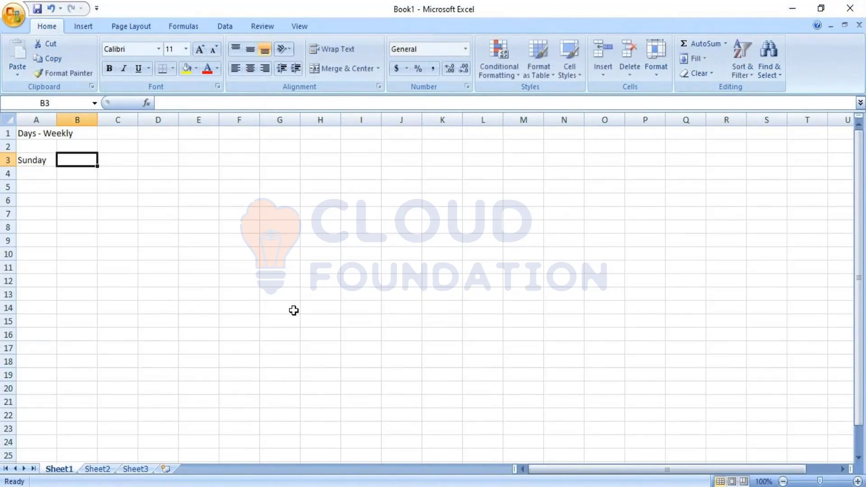
text(Monday)
key(Tab)
text(Tues)
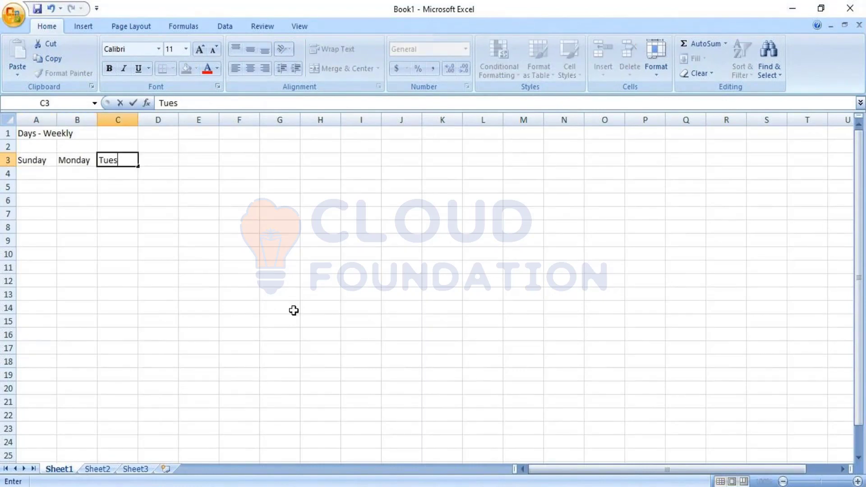
text(day)
key(Tab)
text(Wdn)
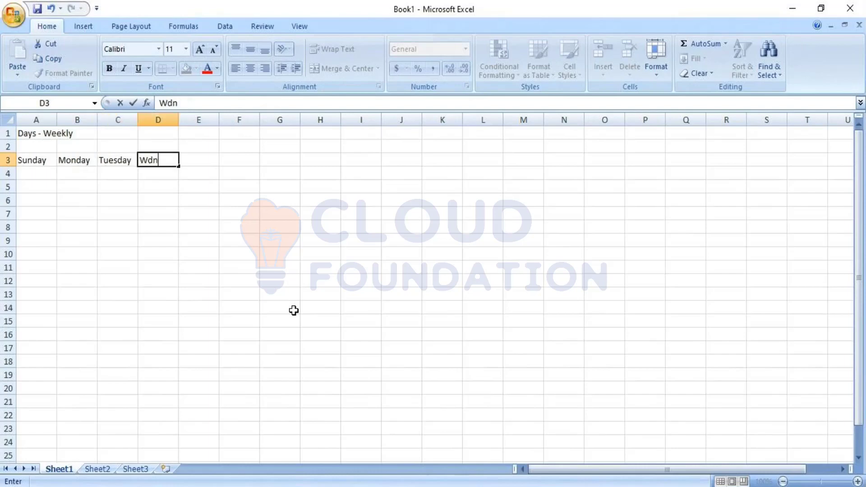
text(esday)
key(BackSpace)
key(BackSpace)
key(BackSpace)
key(BackSpace)
key(BackSpace)
key(BackSpace)
key(BackSpace)
key(BackSpace)
click(294, 311)
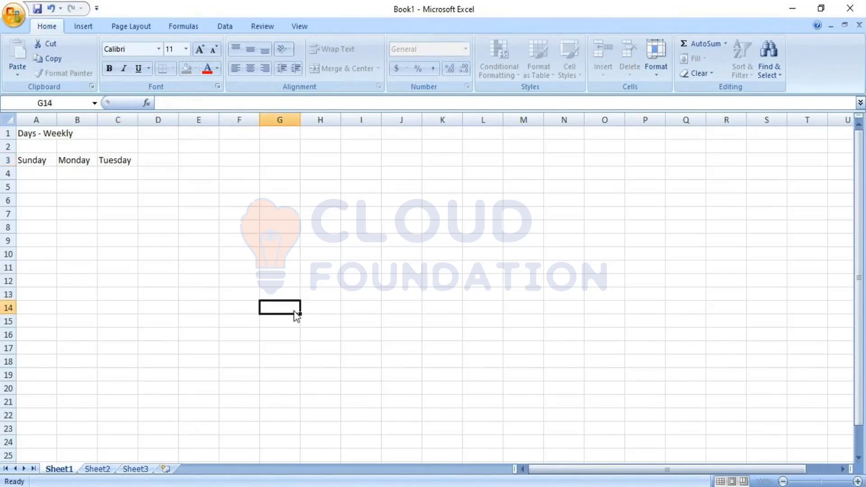
Step: Fill the weekday series across row 3 through Saturday in column G and copy it down to row 8
mouse_move(43, 163)
mouse_down()
mouse_move(301, 168)
mouse_move(301, 231)
mouse_up()
click(242, 283)
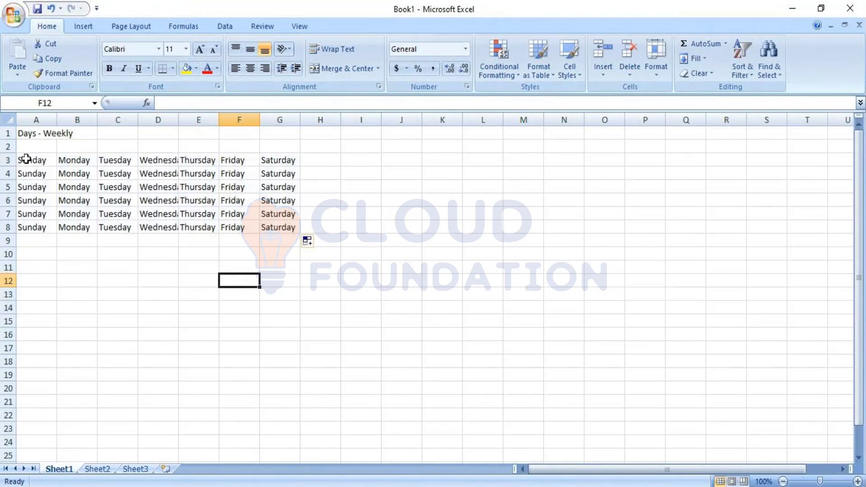
Step: Insert a blank row at row 7, after the first four weeks of weekday names
drag(27, 159, 282, 205)
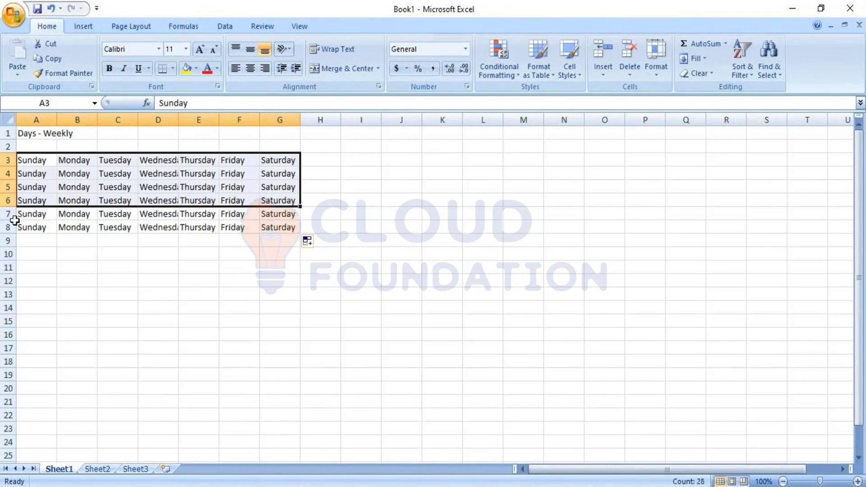
click(8, 214)
right_click(11, 215)
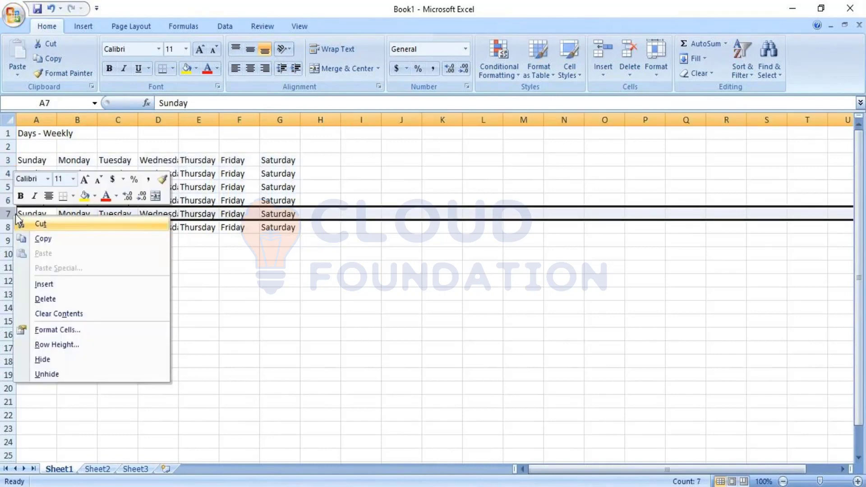
click(51, 284)
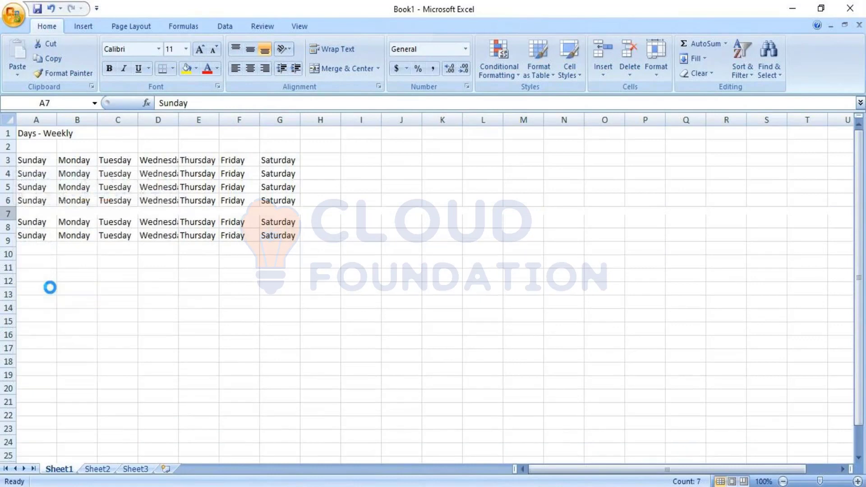
click(158, 294)
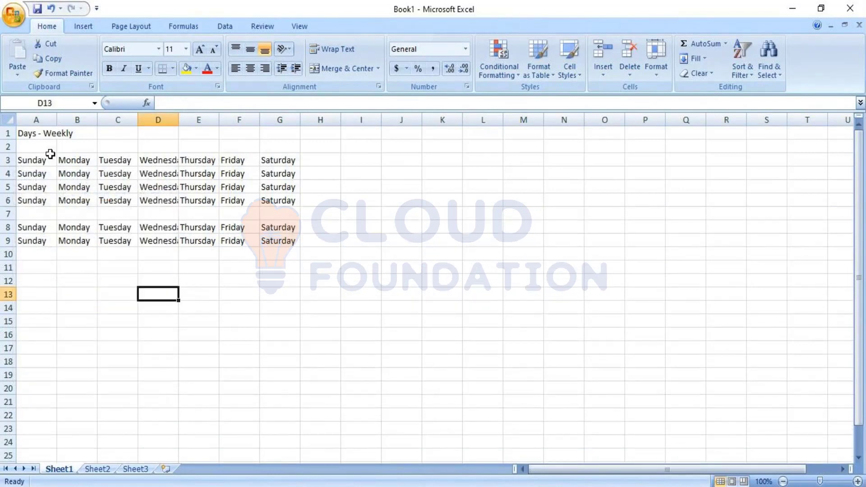
Step: Shade the first week in A3:G3 yellow and the second week in A4:G4 light green
drag(47, 160, 279, 161)
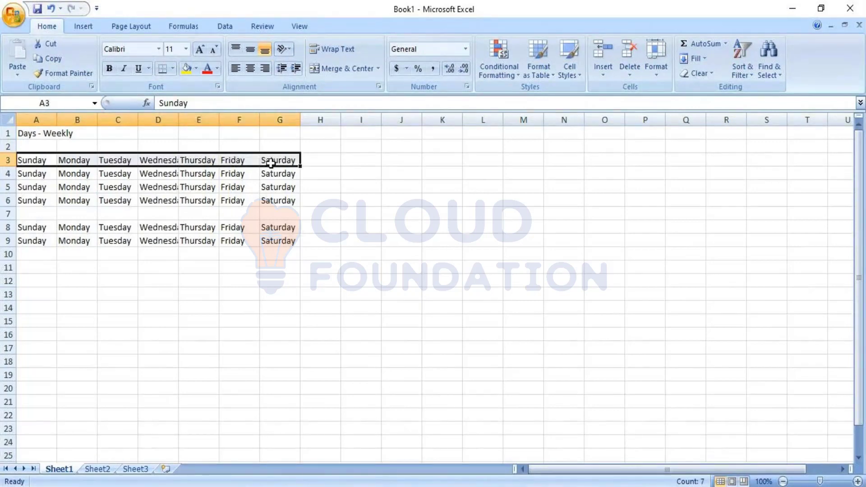
click(192, 68)
drag(35, 172, 264, 174)
click(197, 69)
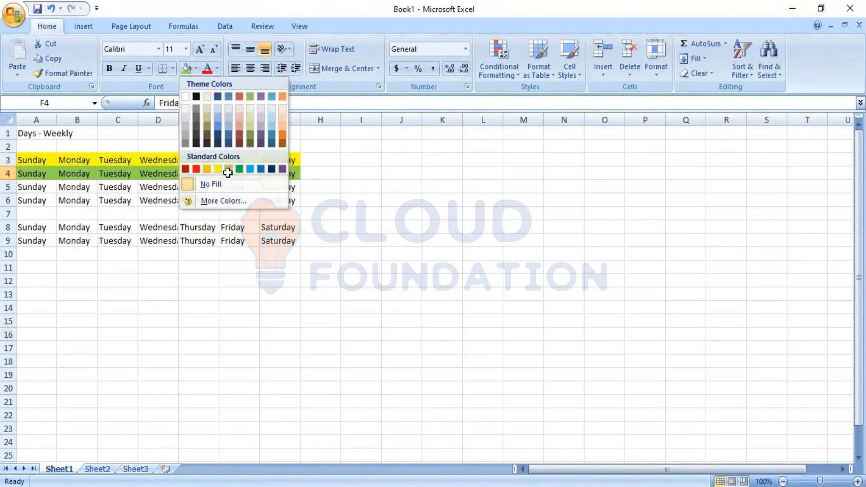
double_click(229, 168)
Step: Shade the third week in A5:G5 purple and the fourth week in A6:G6 light blue
drag(42, 184, 285, 187)
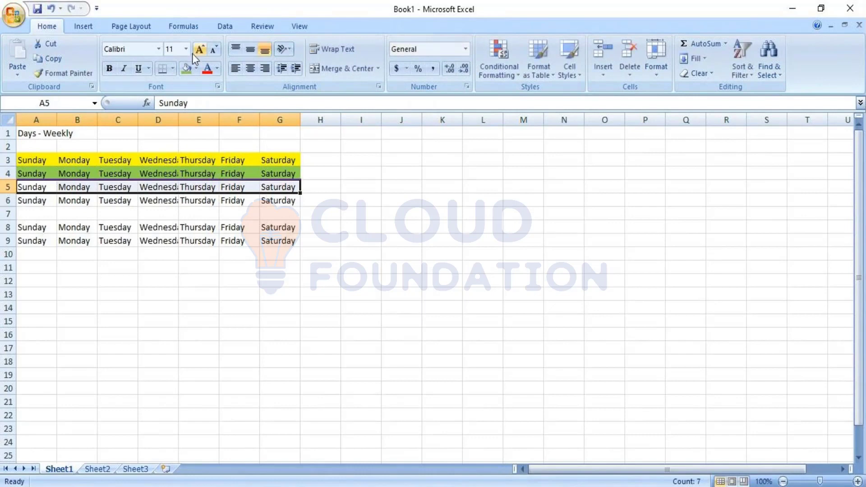
click(197, 69)
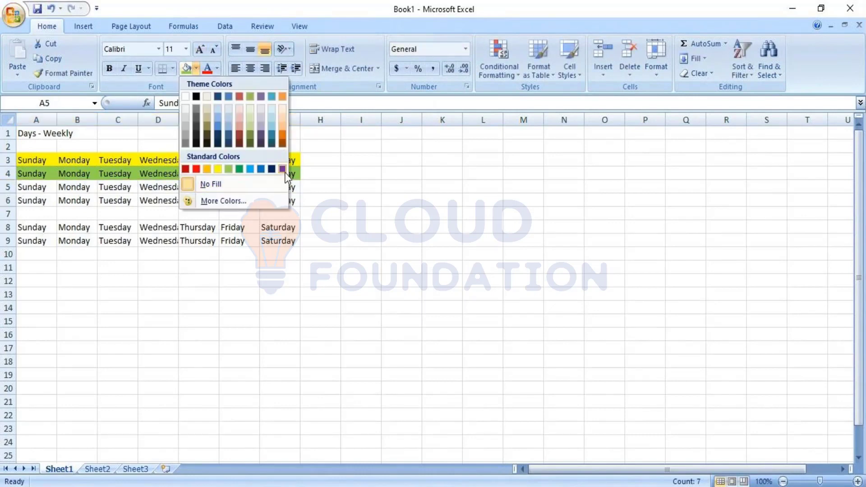
click(282, 169)
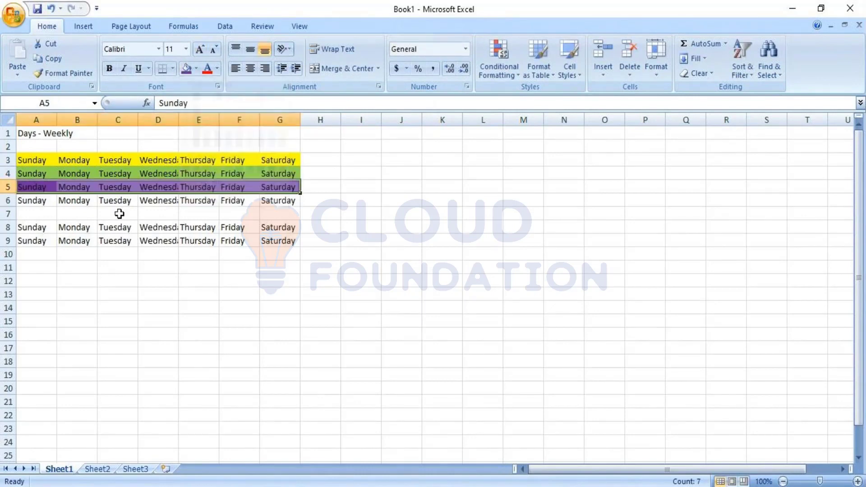
drag(47, 199, 281, 200)
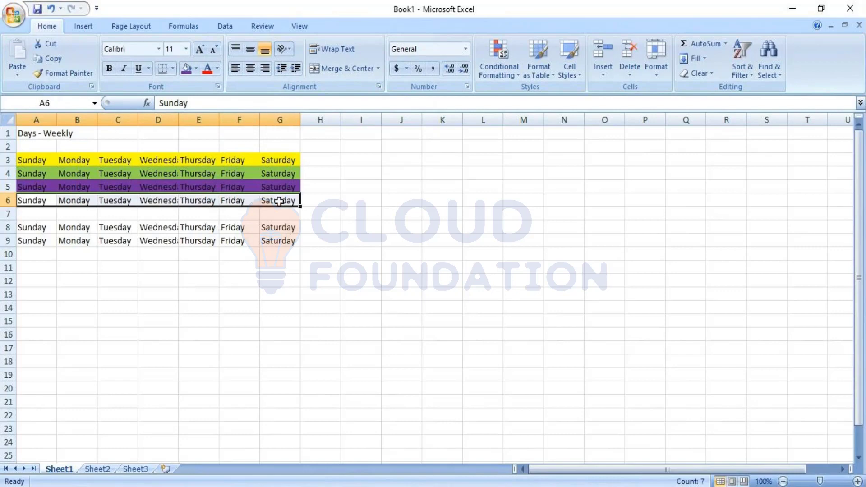
click(197, 69)
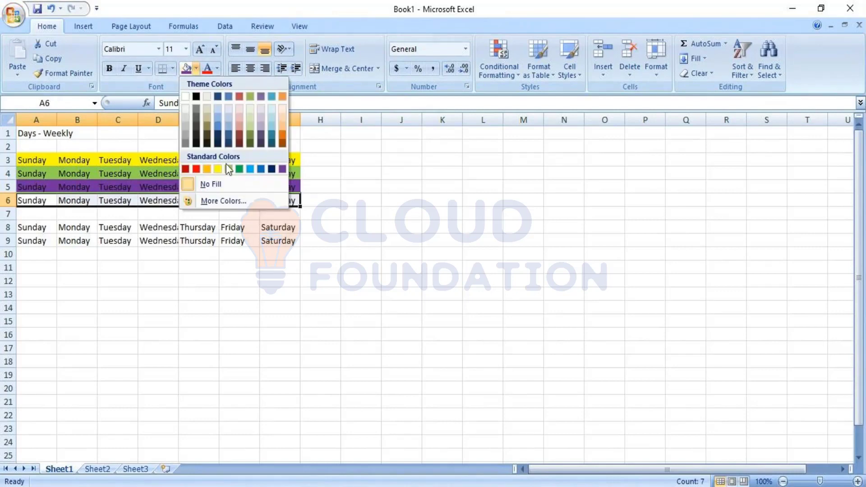
click(249, 169)
click(332, 199)
Step: Widen column H and label the yellow week "Pay period 1" in cell H3
click(323, 155)
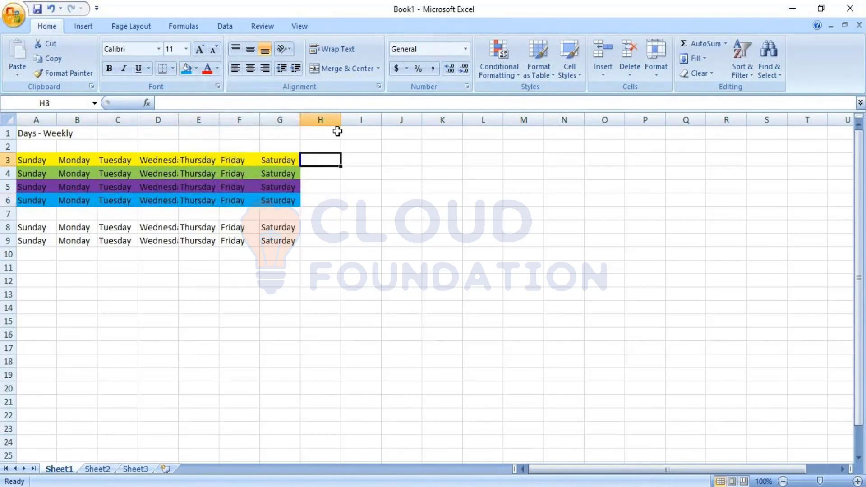
drag(341, 119, 391, 120)
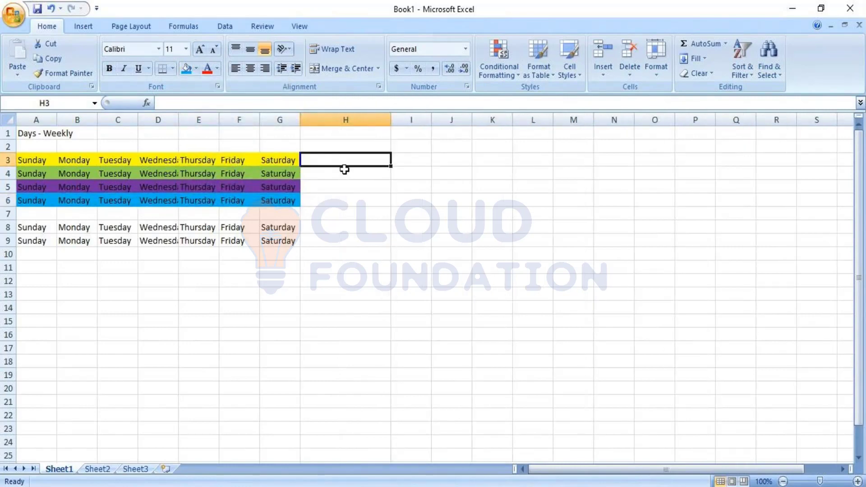
text(Pay period 1)
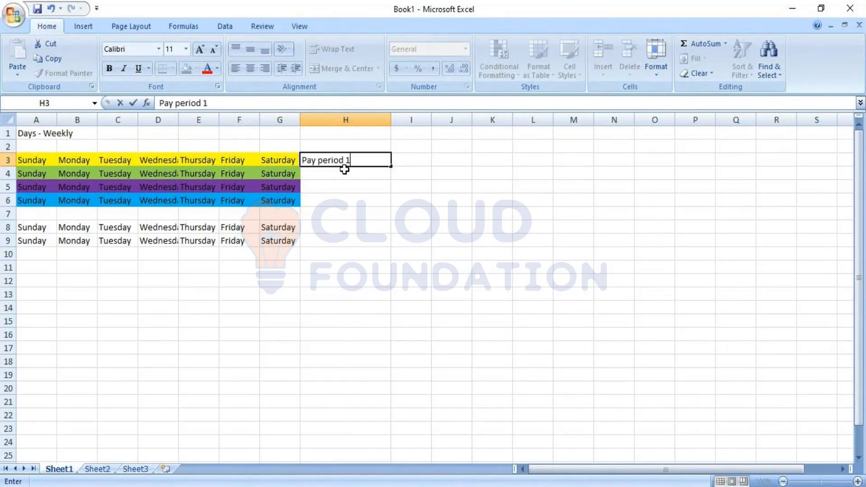
key(Return)
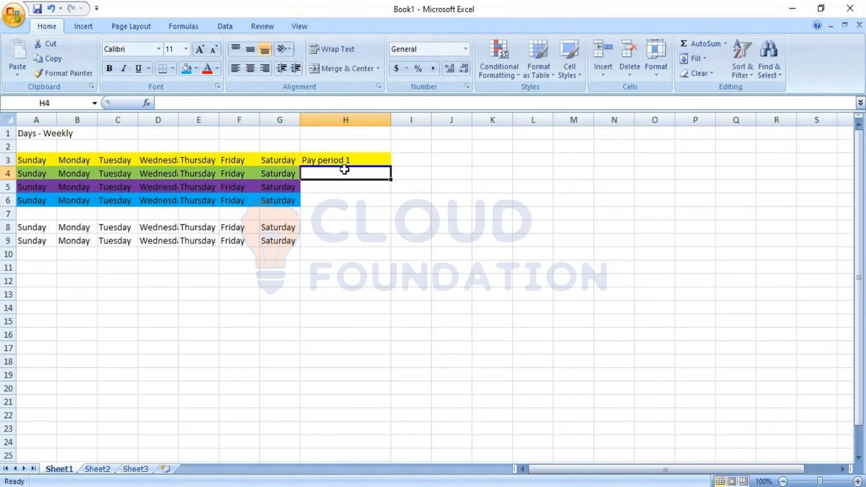
Step: Label the green week "Payperiod 2" in cell H4 and the purple week "Pay period 3" in H5
text(Payperi)
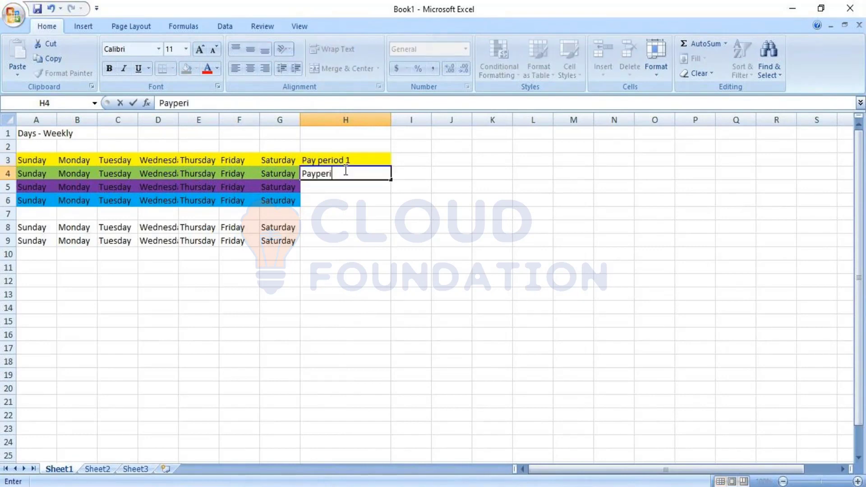
text(od 2)
key(Return)
text(Pay )
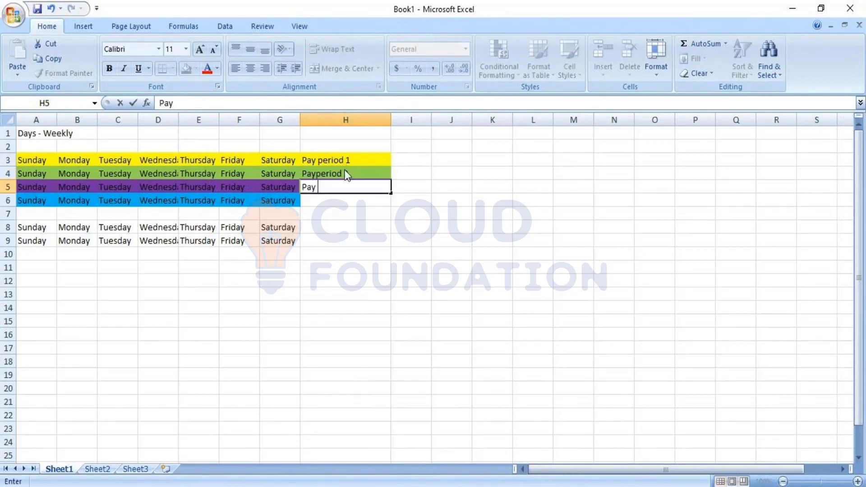
text(period 3)
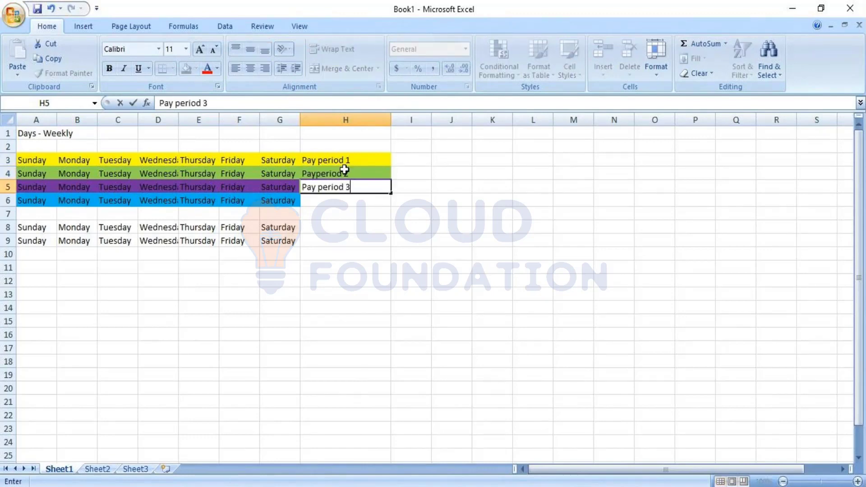
key(Return)
Step: Label the blue week "Pay period 4" in cell H6
text(Pay per)
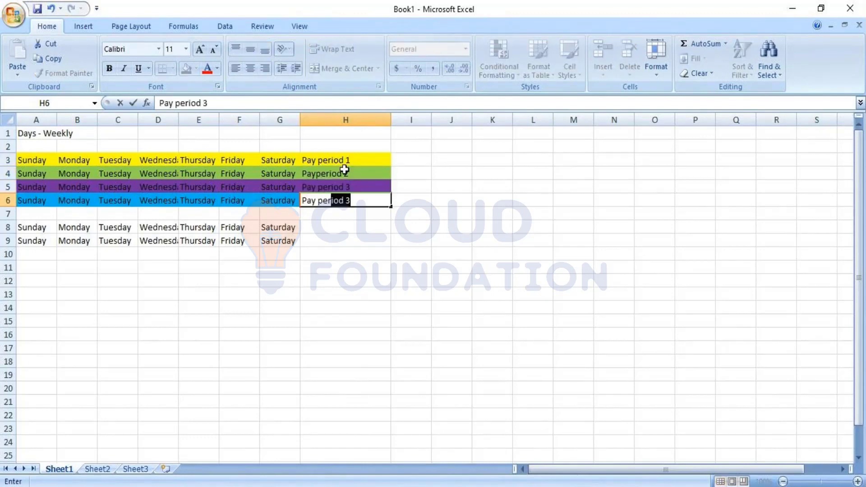
text(iod 4)
key(Return)
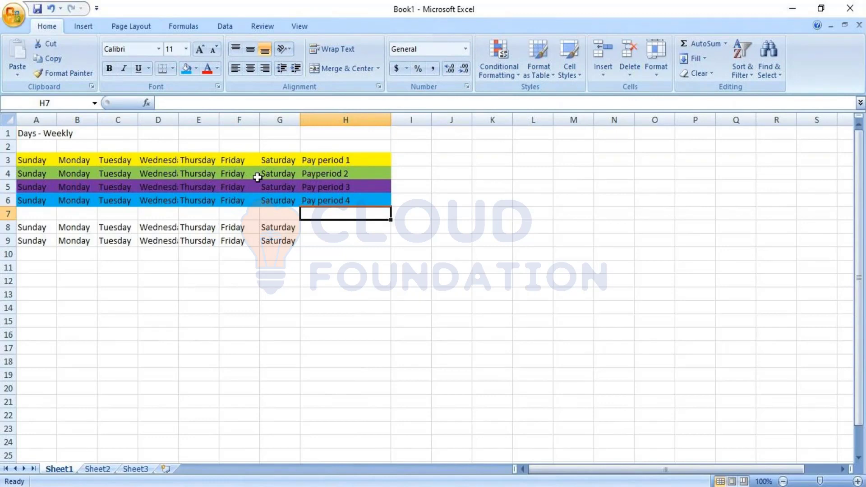
Step: Fill the uncoloured Sunday-to-Saturday rows down so that four weeks occupy A8:G11
click(42, 227)
drag(42, 229, 296, 274)
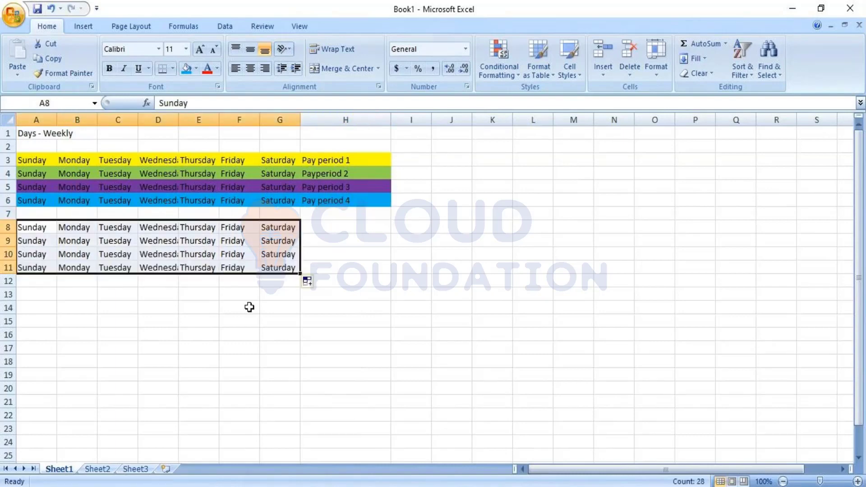
click(249, 307)
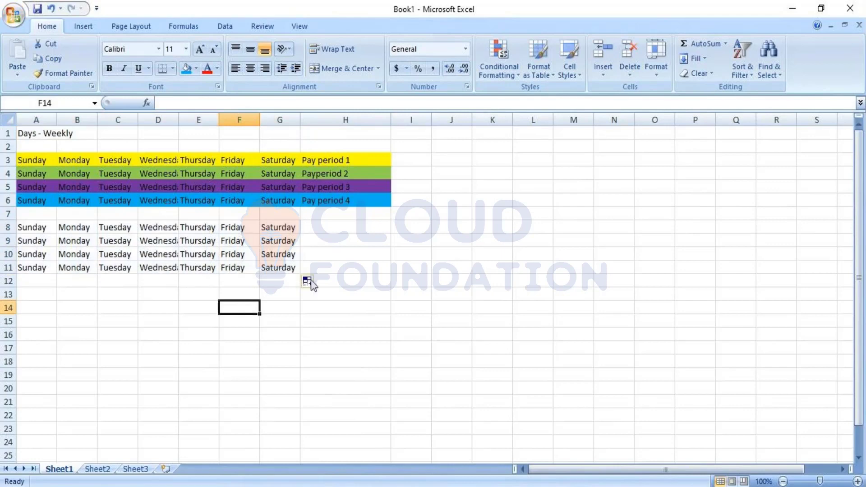
Step: Insert a blank row at row 7 above the uncoloured weeks and remove its fill colour
click(8, 213)
right_click(9, 214)
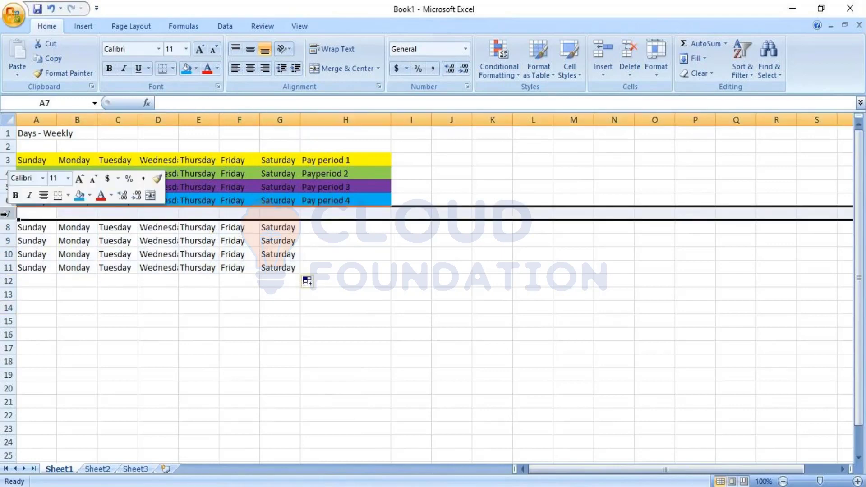
click(72, 285)
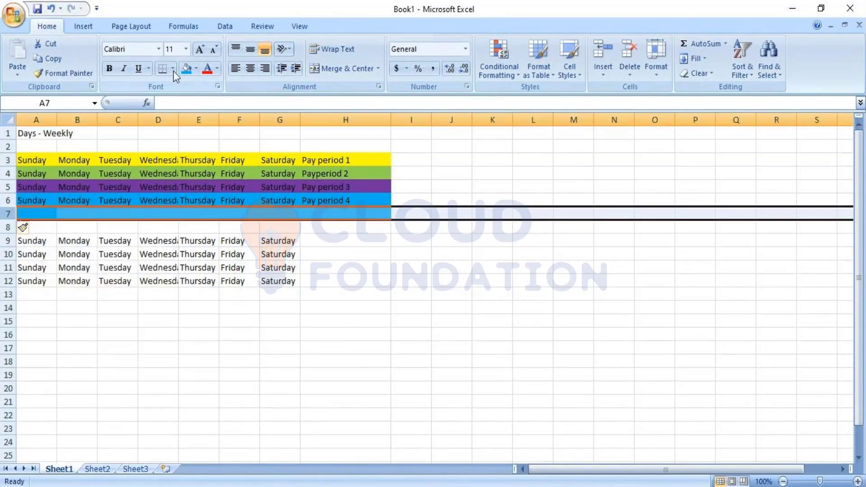
click(194, 69)
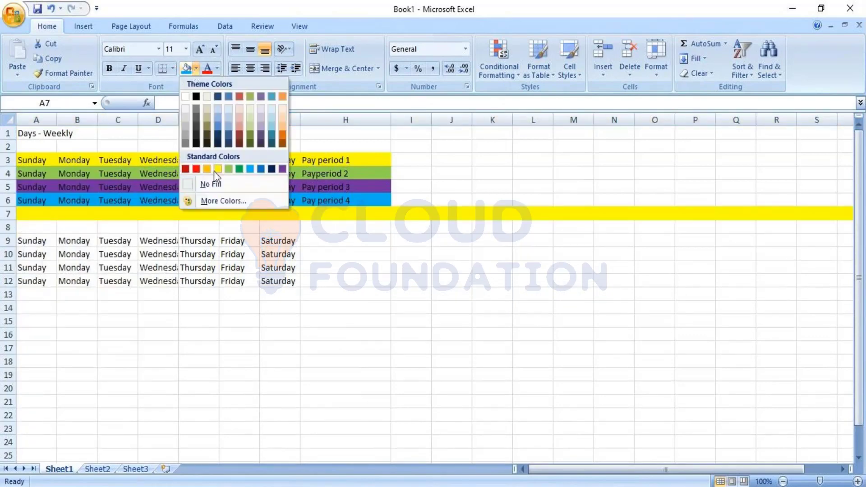
click(212, 184)
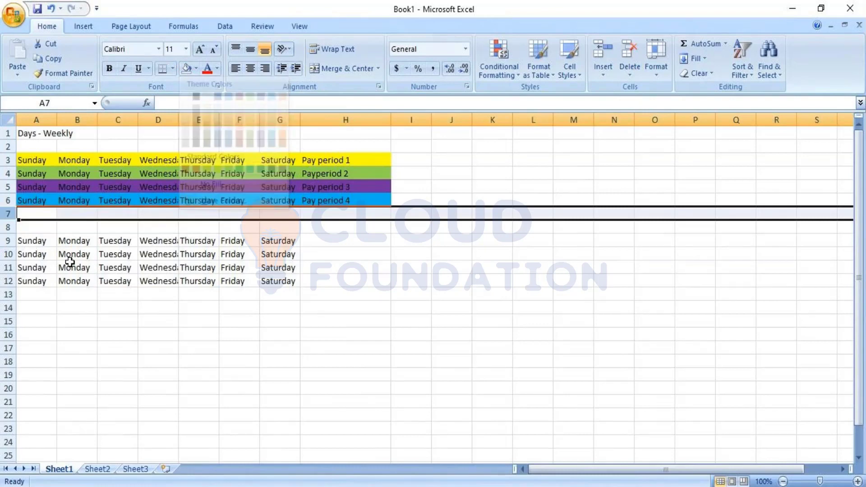
Step: Enter the heading "Days - Semi Monthly" in cell A8
click(41, 228)
text(Dys-)
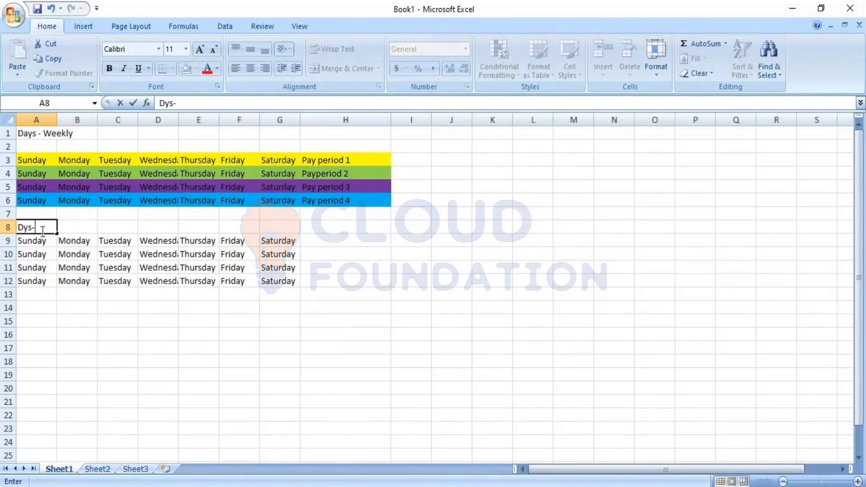
key(BackSpace)
key(BackSpace)
text(ays - Semi )
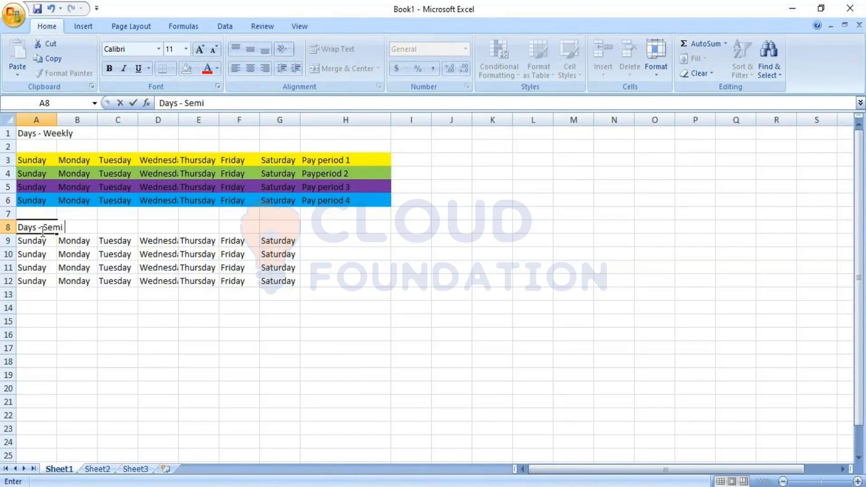
text(Monthly)
key(Return)
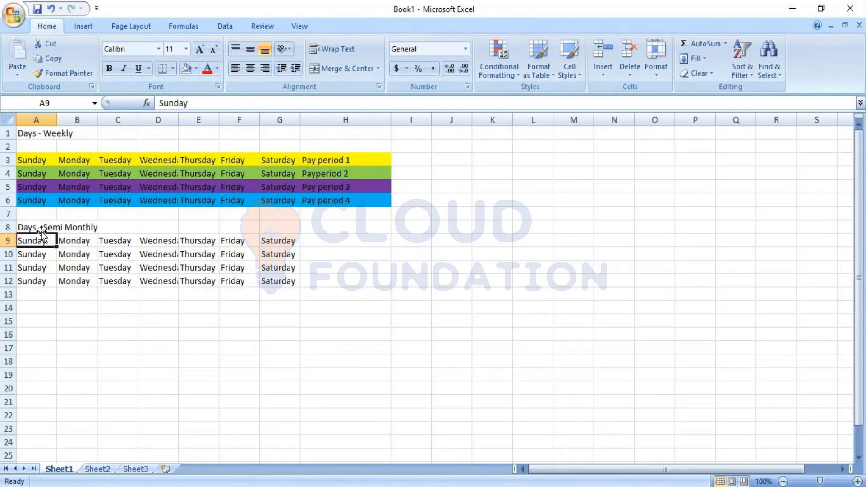
Step: Shade the first two semi-monthly weeks in A9:G10 yellow and the last two in A11:G12 light blue
drag(38, 239, 270, 251)
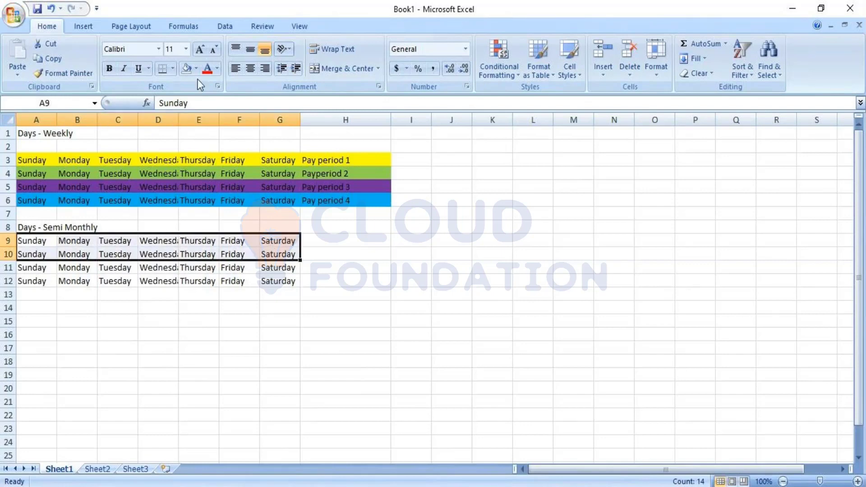
click(196, 68)
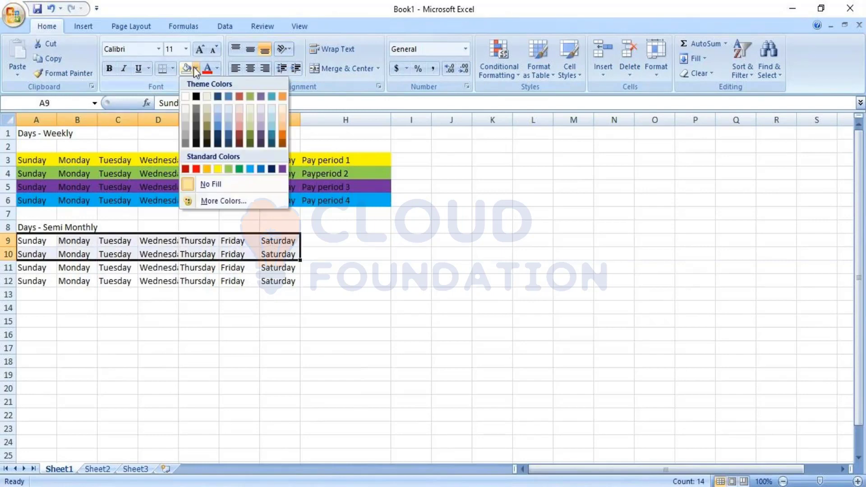
click(218, 169)
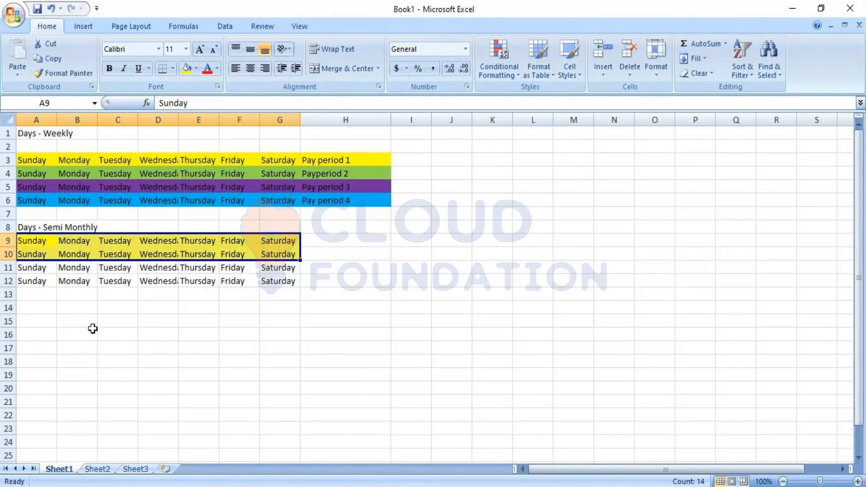
drag(34, 268, 275, 272)
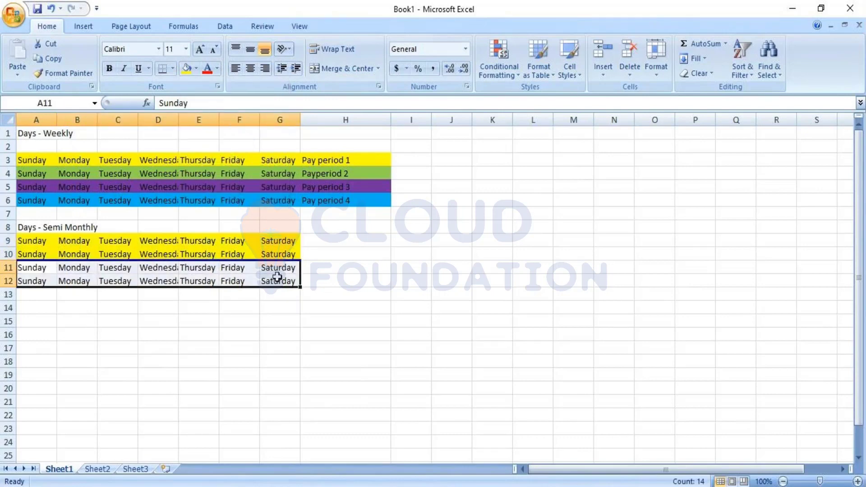
click(196, 69)
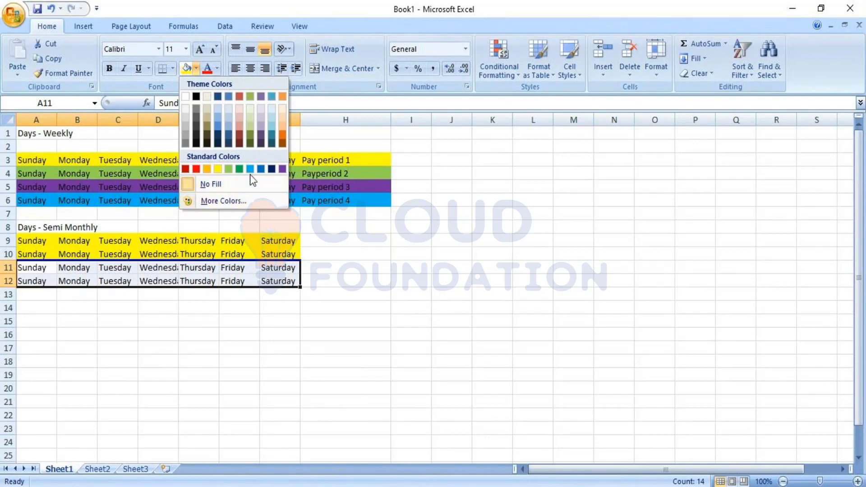
click(250, 171)
click(360, 332)
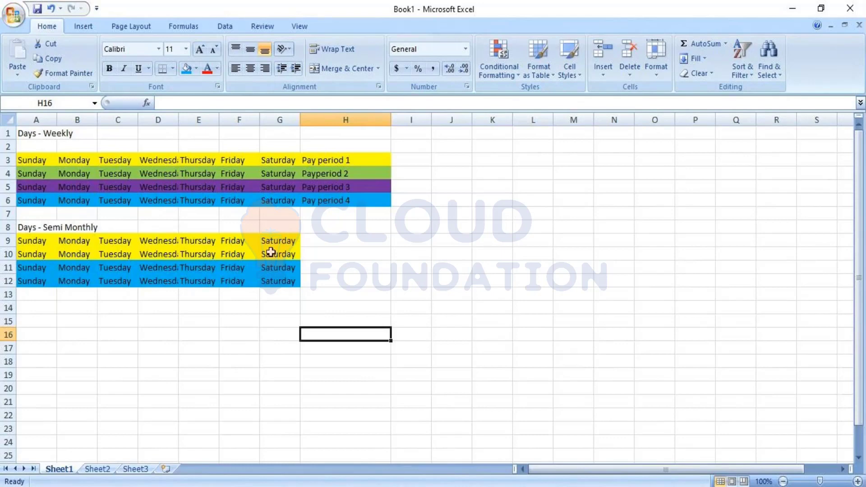
Step: Enter the heading "Day Divide" in cell A14
click(49, 308)
text(Day Divide)
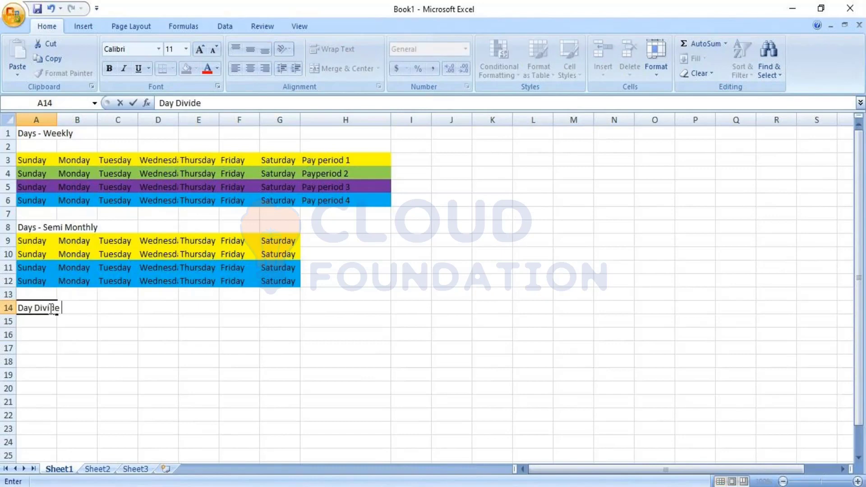
key(Return)
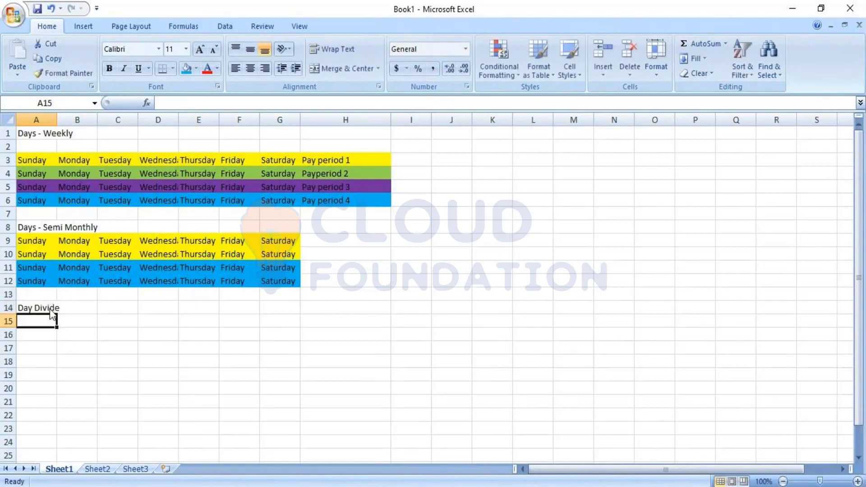
key(Return)
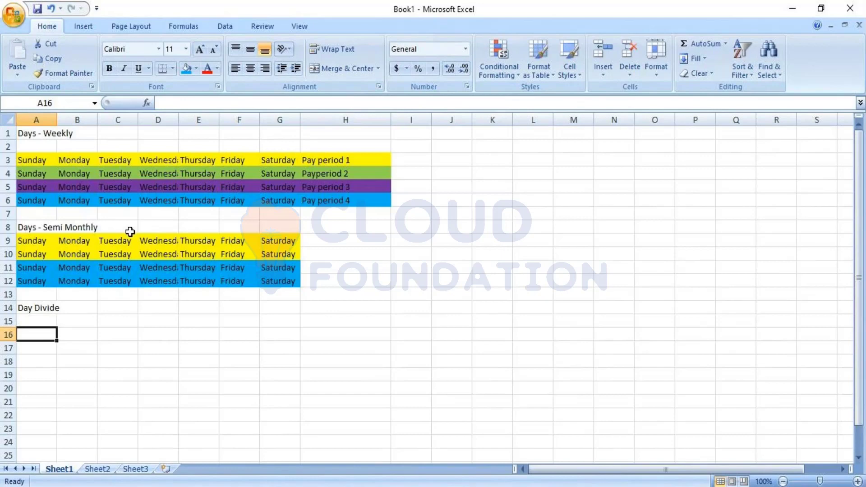
Step: Enter the shift start "11p" in cell A16 and the shift end "7a" in B16
click(158, 241)
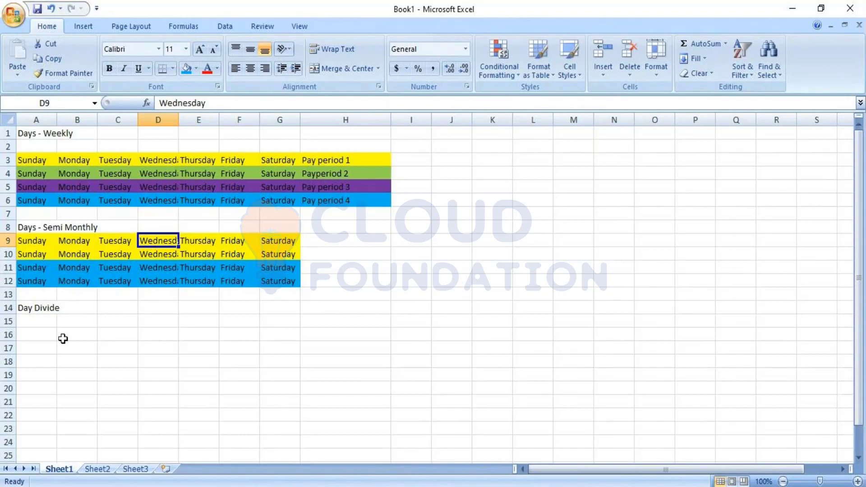
click(44, 335)
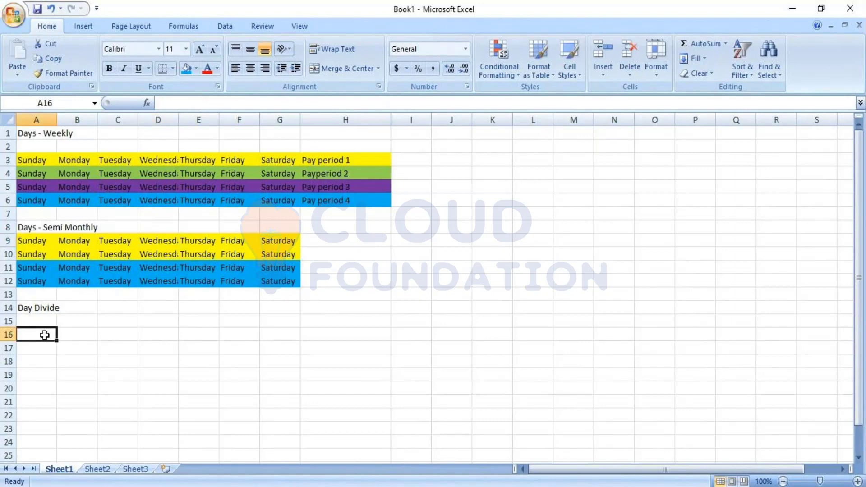
text(11p)
key(Tab)
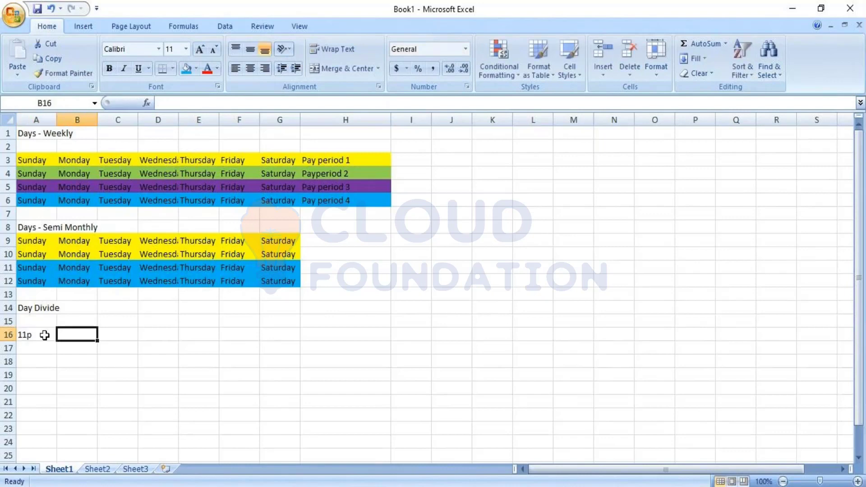
text(7a)
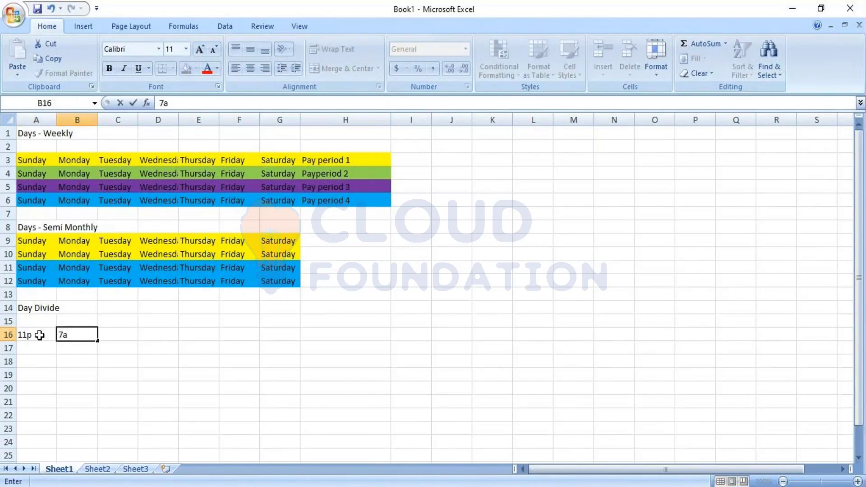
key(Return)
Step: Replace the content of B16 with "midnight" and enter the shift end "7a" in C16
click(53, 335)
click(60, 335)
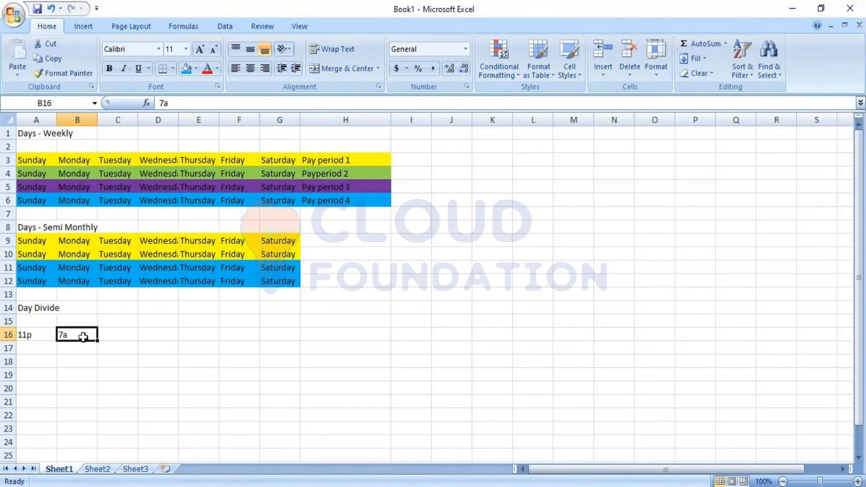
text(midnight)
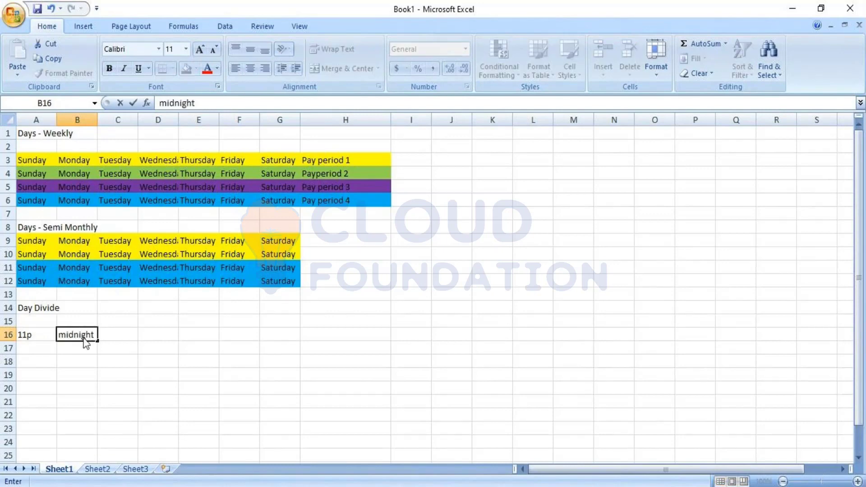
key(Tab)
text(7a)
key(Return)
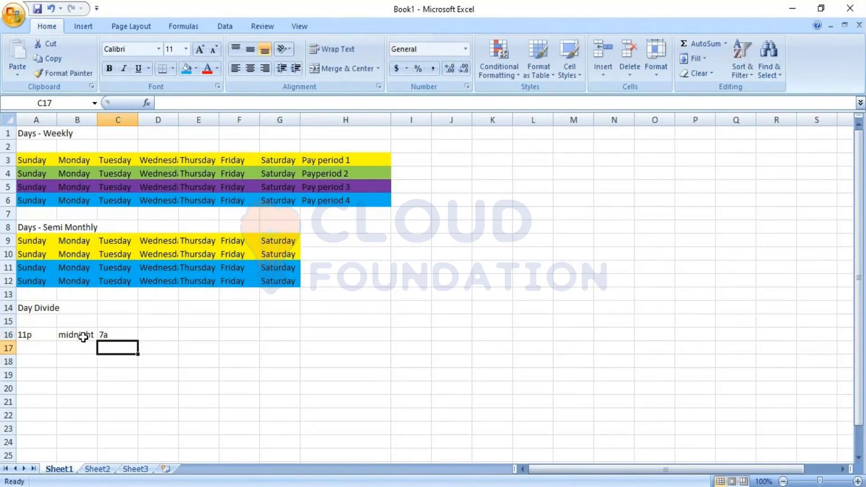
click(159, 333)
click(49, 333)
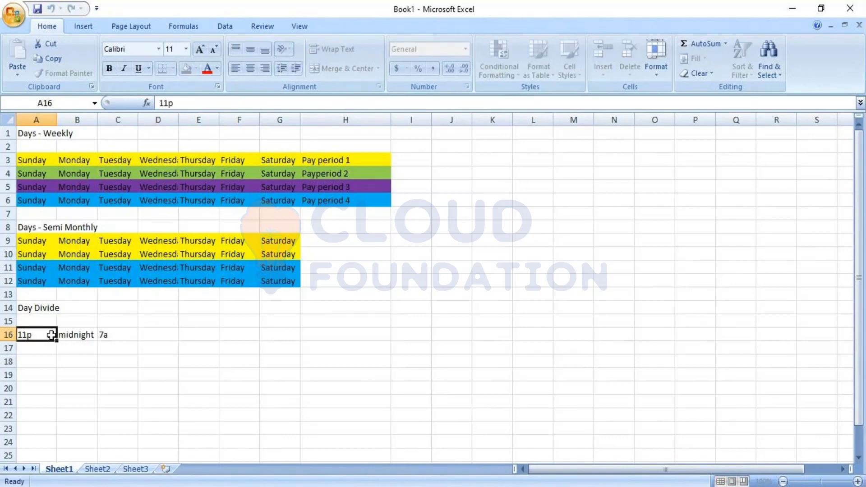
Step: Enter the date 8/26 in A15 above the shift start and 8/27 in C15 above the shift end
click(42, 319)
text(8/)
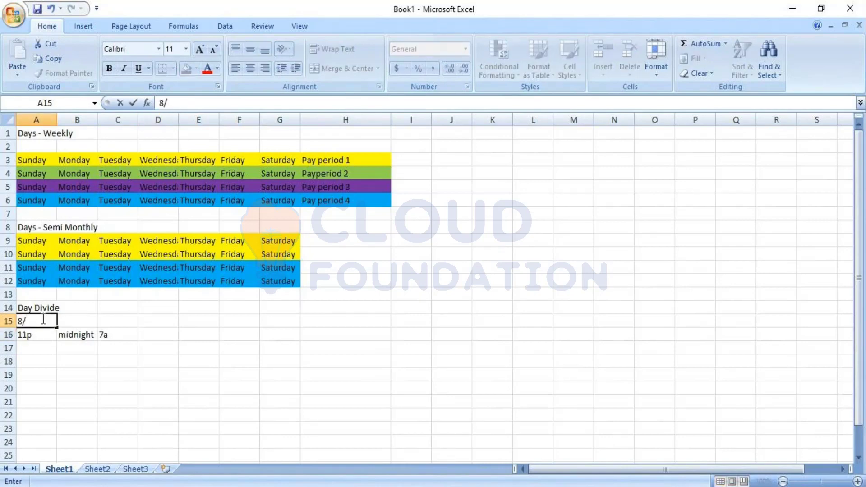
text(26)
key(Tab)
key(Tab)
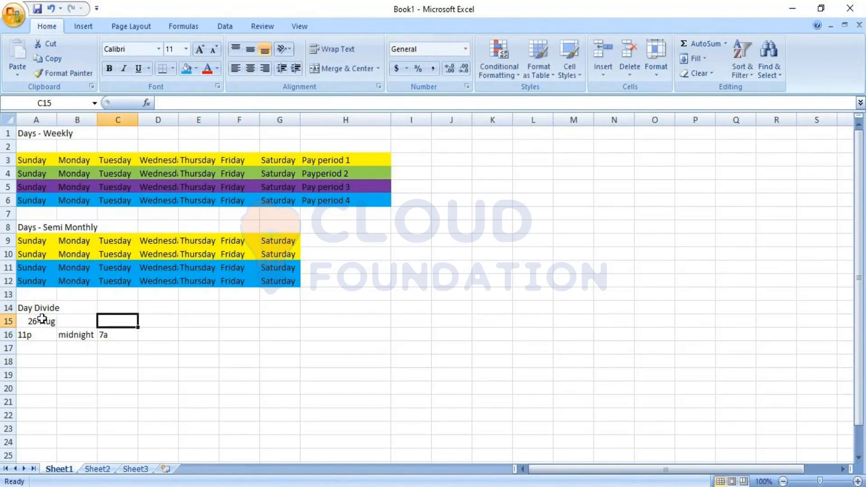
text(8/27)
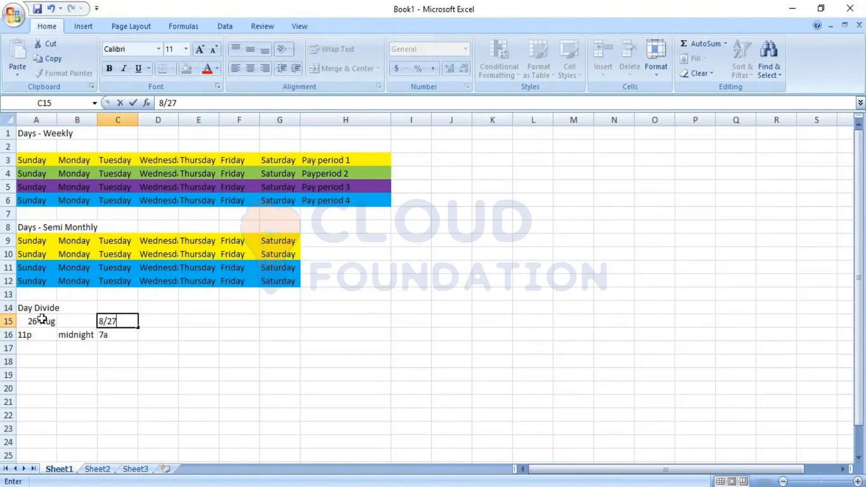
key(Return)
text(7a)
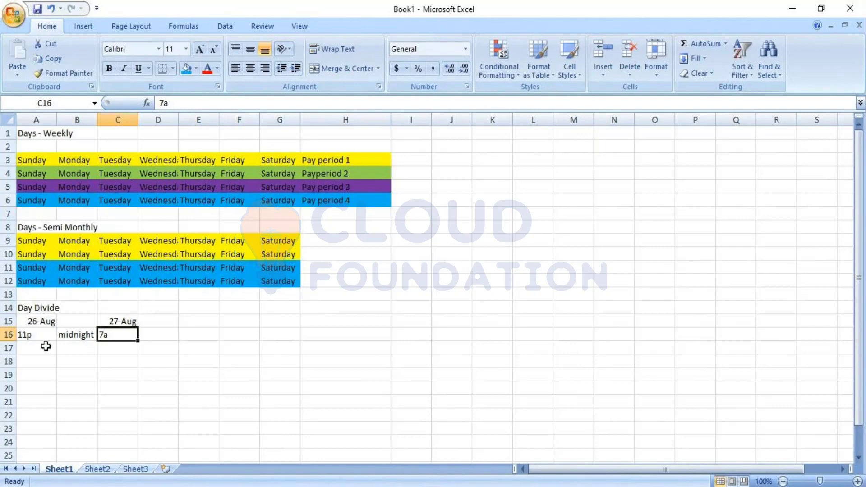
click(43, 334)
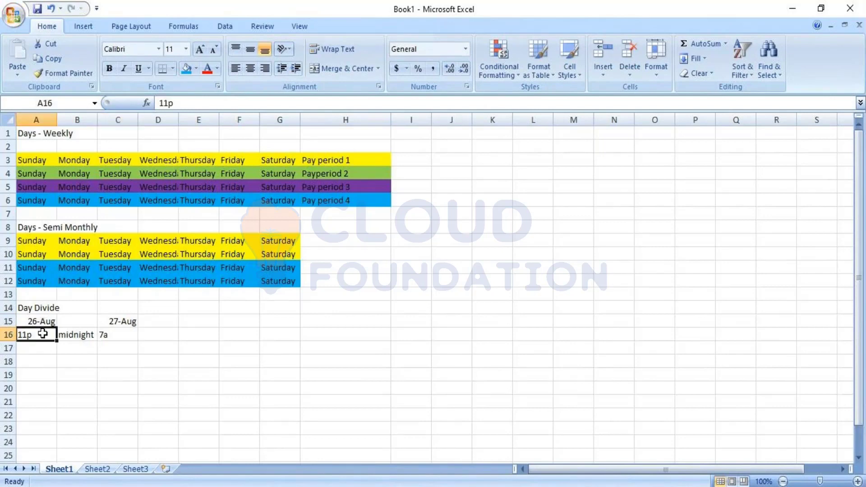
click(123, 333)
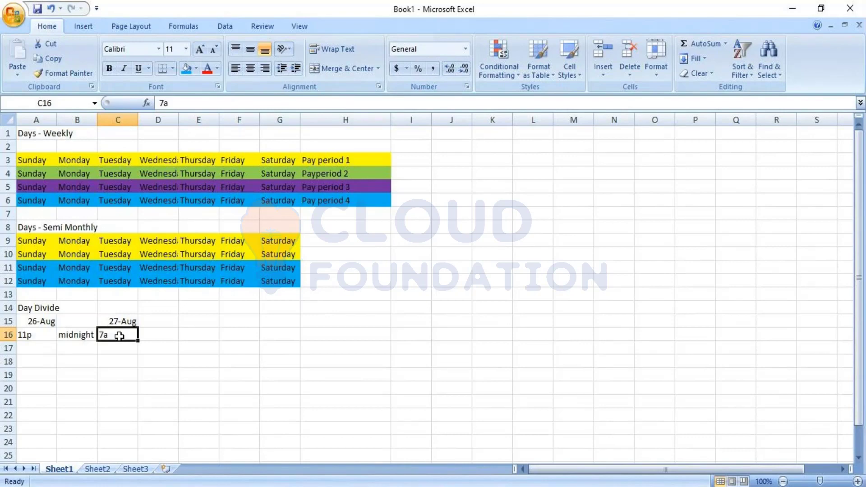
click(160, 251)
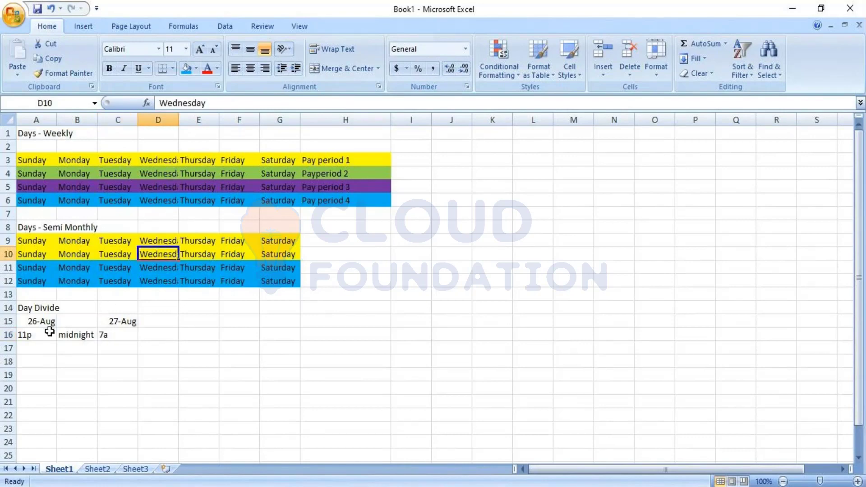
Step: Review the Hours Belong To options on the New Fixed Rule form in UKG Workforce Central and return to the Excel sheet
double_click(63, 334)
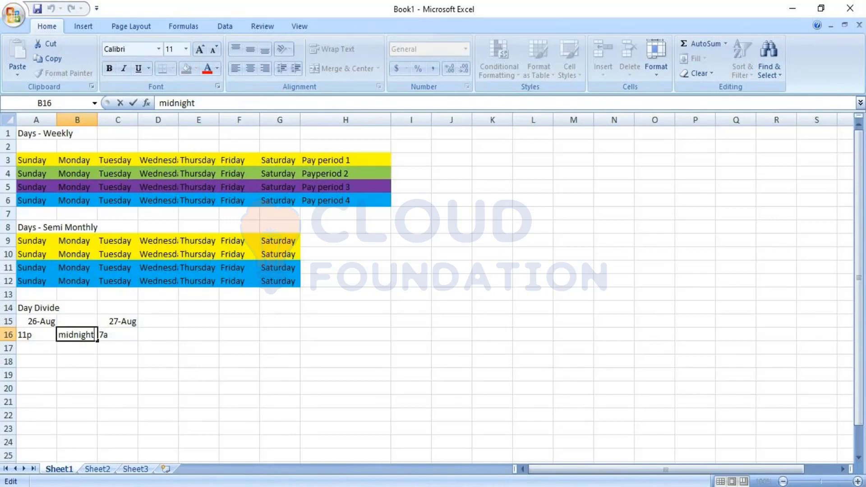
key(alt+Tab)
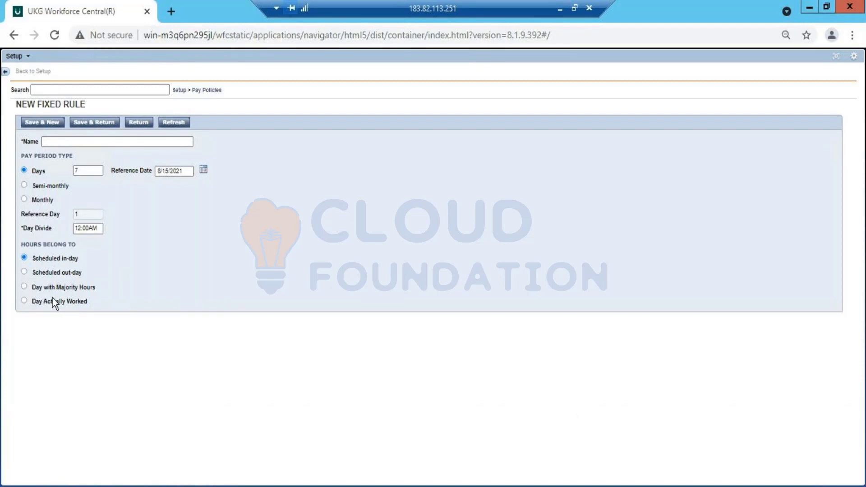
click(560, 10)
click(55, 416)
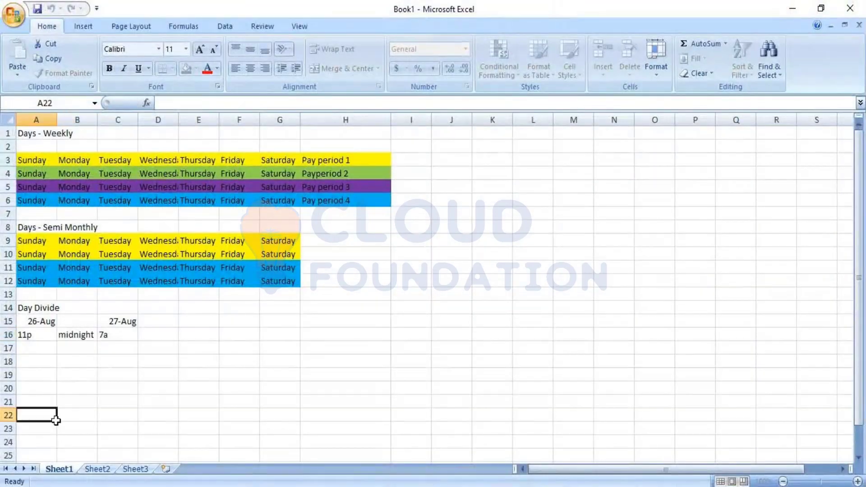
Step: Enter the shift start "11p" in cell C19 and the shift end "7a" in D19
click(43, 364)
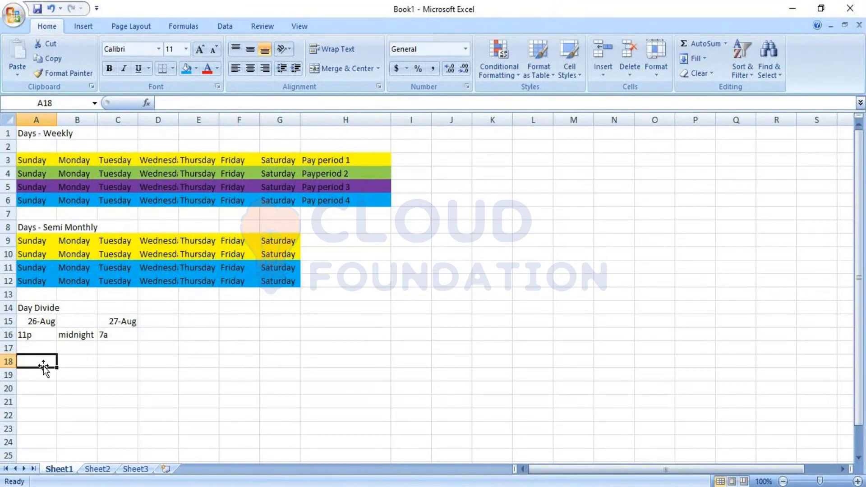
key(Down)
key(Right)
key(Right)
text(11p)
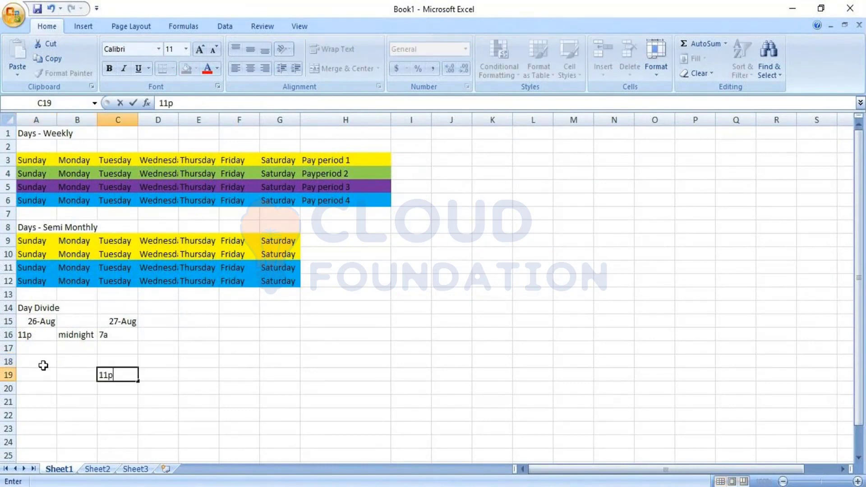
key(Right)
key(Right)
key(Left)
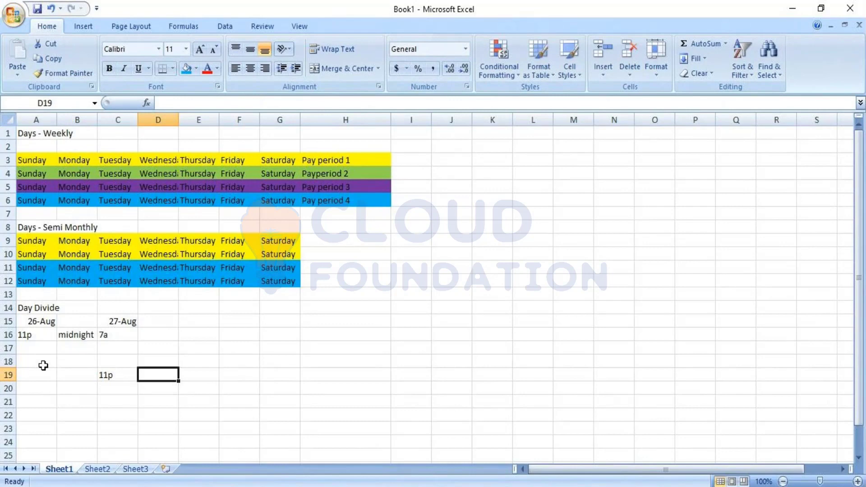
text(7a)
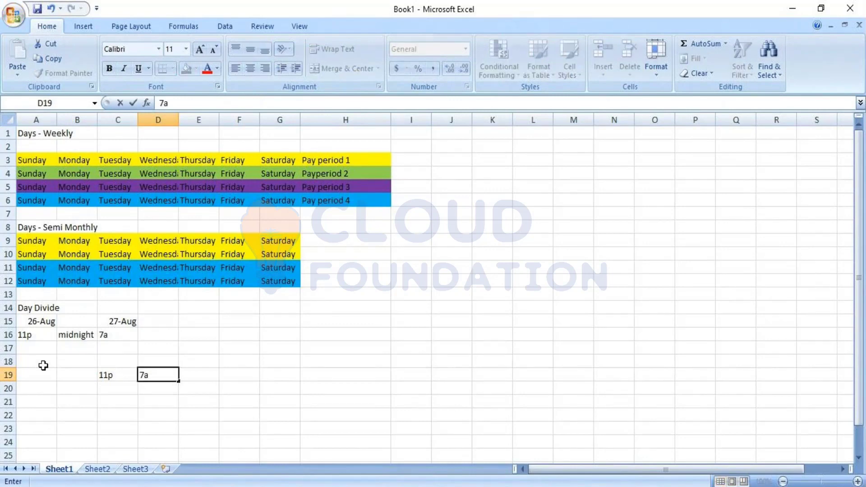
key(Up)
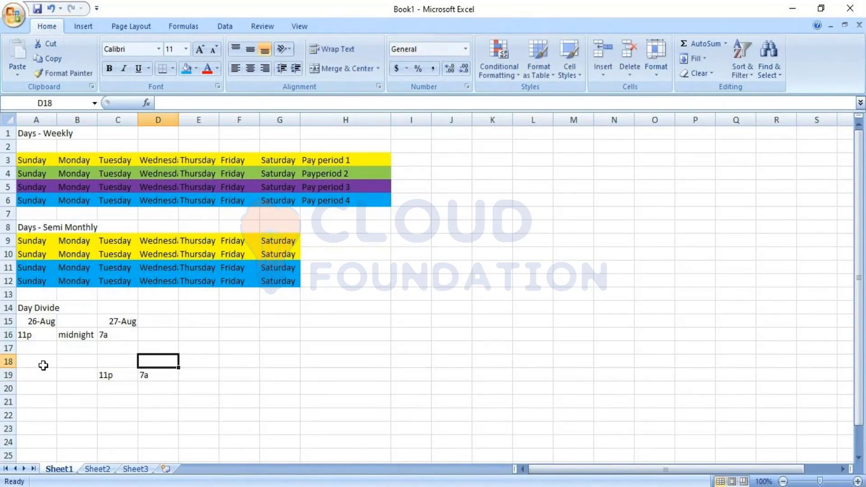
Step: Enter the day headings "Monday" in C18 and "Tuesday" in D18 above the shift times
key(Left)
key(Left)
text(=)
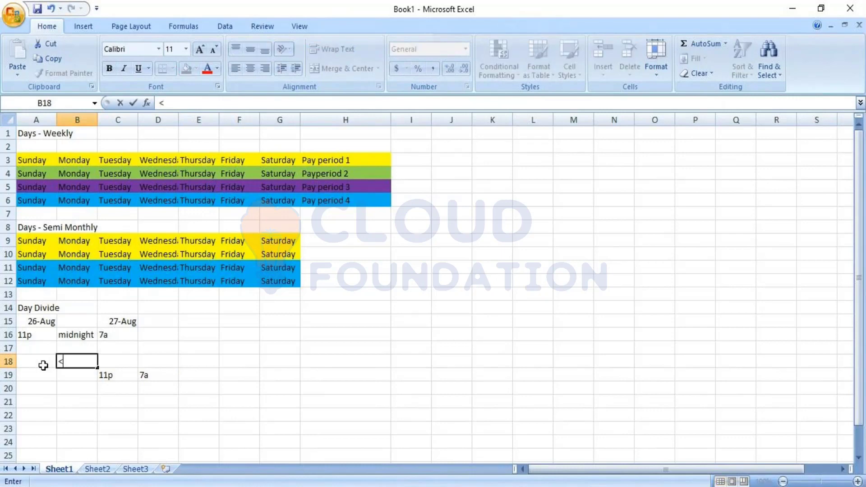
key(BackSpace)
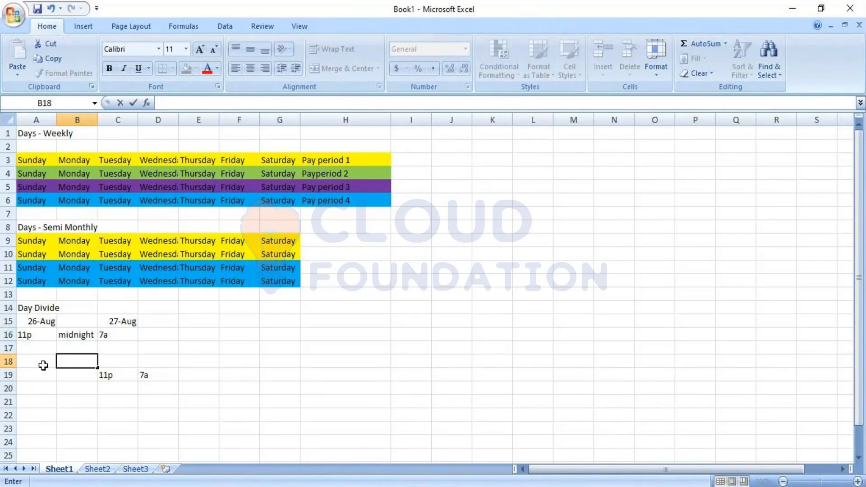
key(Right)
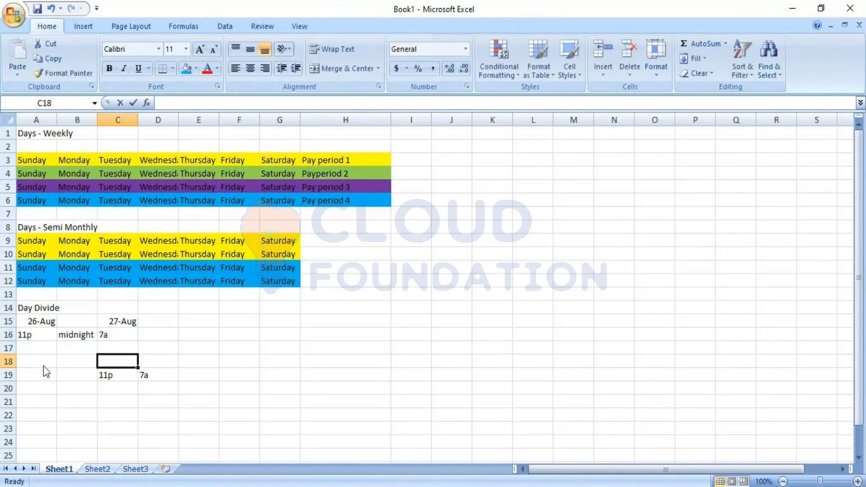
text(Monday)
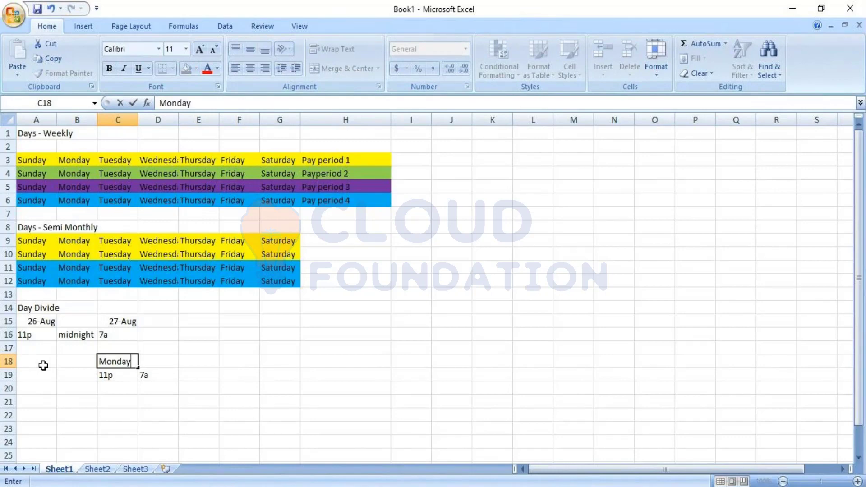
key(Right)
text(Tuesday)
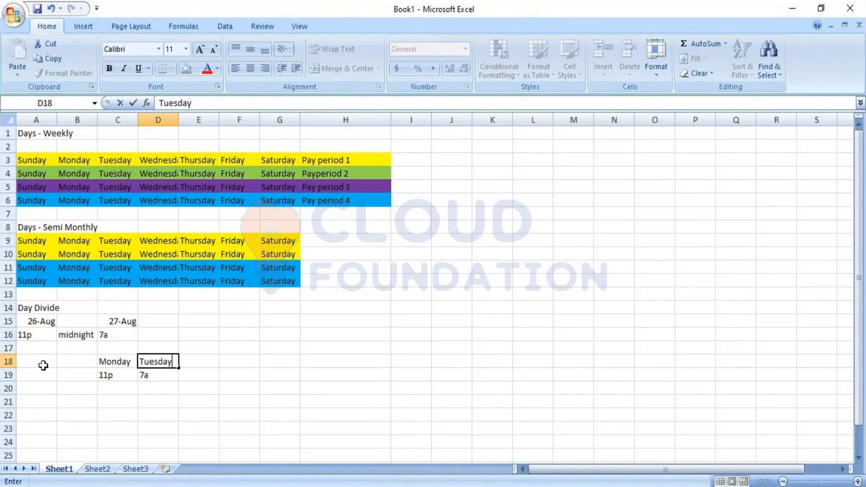
Step: Enter the row labels "Sched In day" in cell A19 and "Sched Out day" in A20
click(27, 377)
text(Sch)
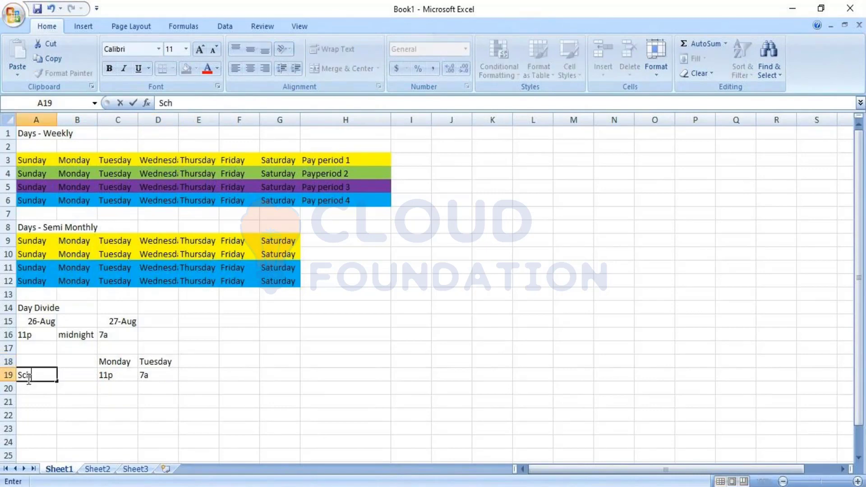
text(ed In day)
key(Return)
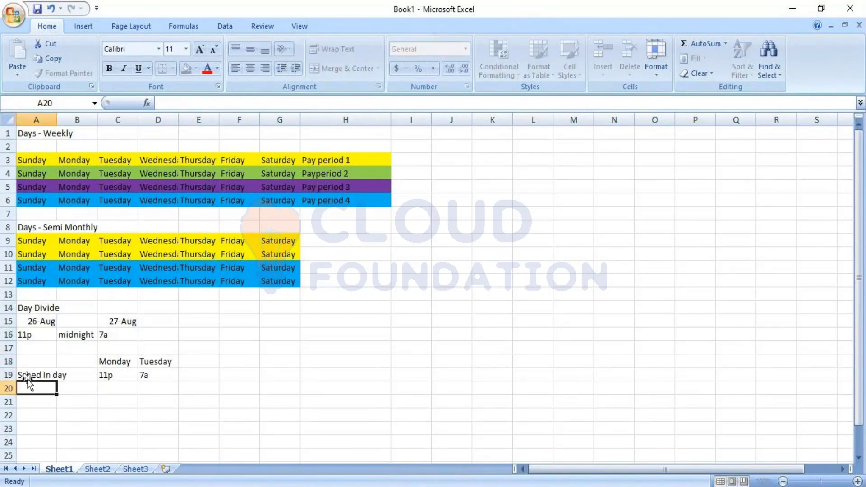
text(Sche)
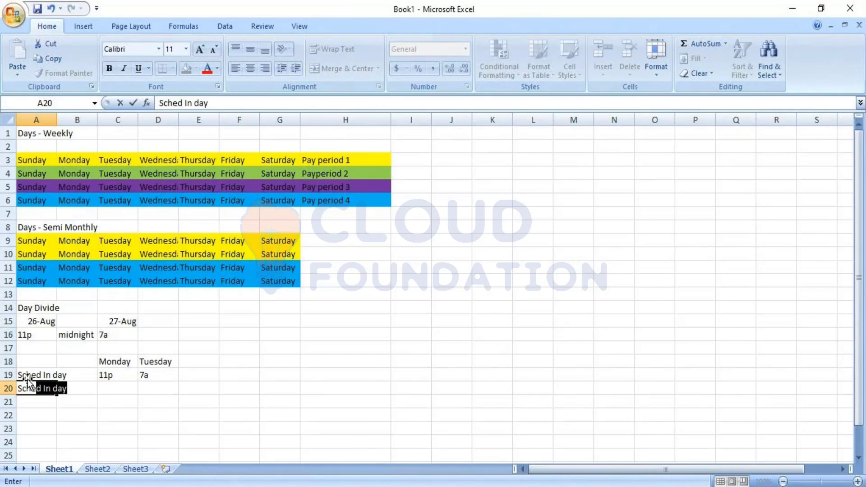
text(d Out day)
key(Return)
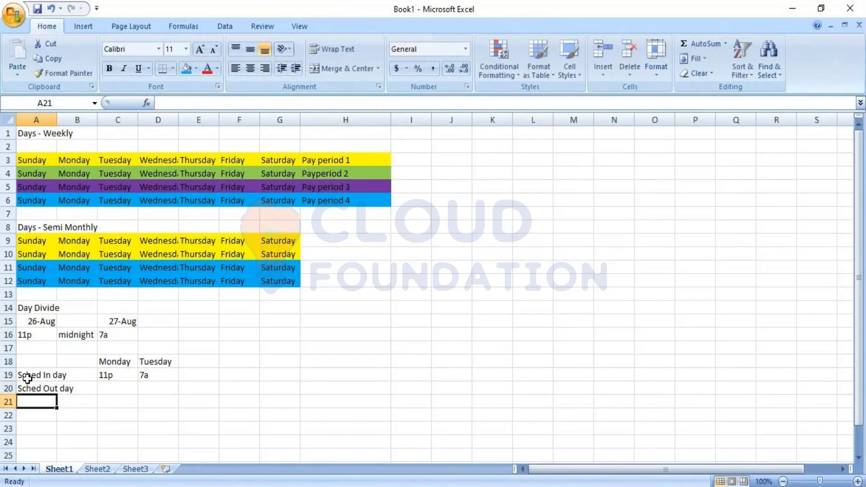
Step: Enter the row labels "Day with majorty Hous" in cell A21 and "Day actually worked" in A22
text(Day)
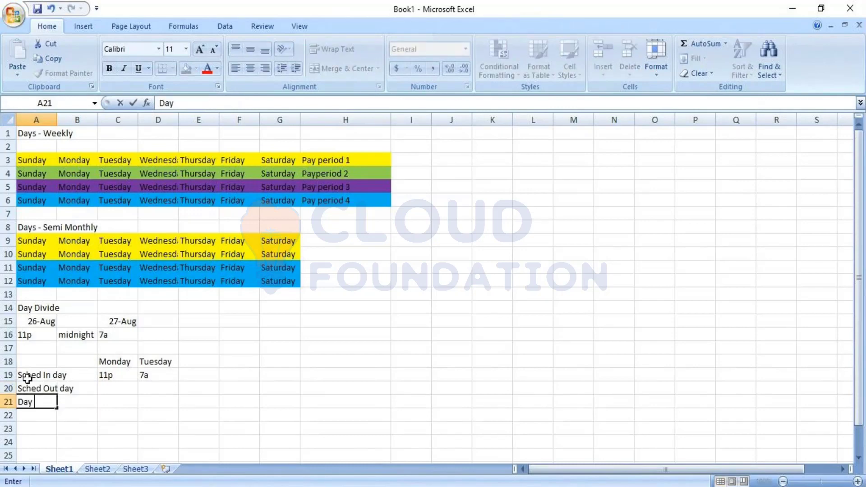
text( with majorty Hou)
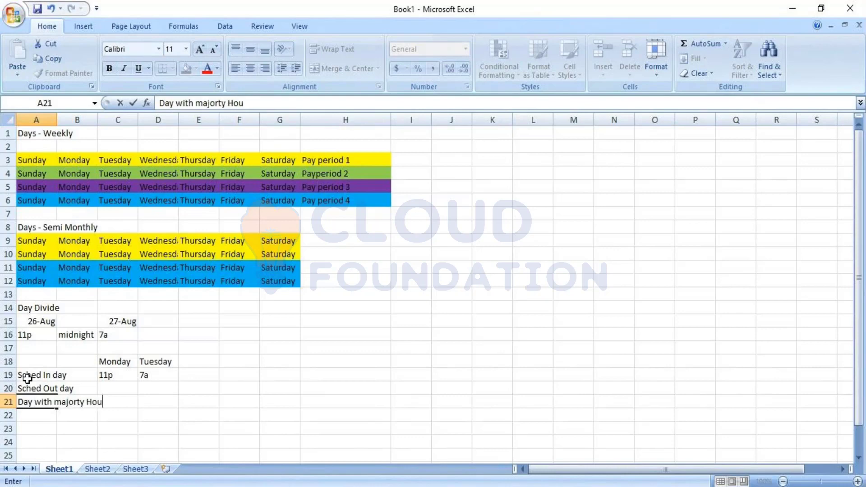
text(s)
key(Return)
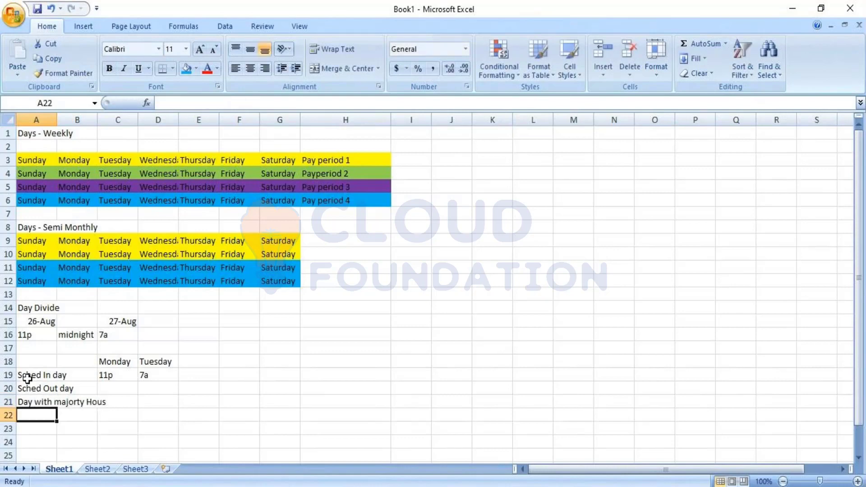
text(Day actually worked)
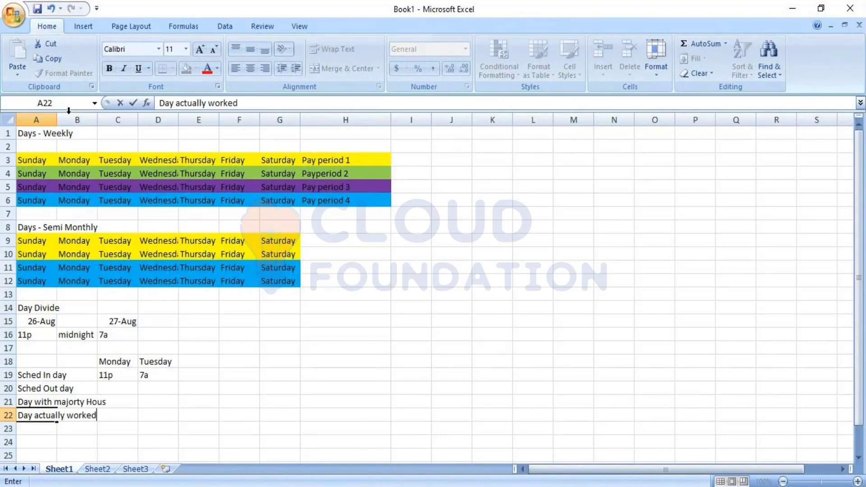
Step: Widen column A so the row labels in A19 to A22 fit inside it
click(43, 119)
drag(57, 120, 125, 115)
click(154, 458)
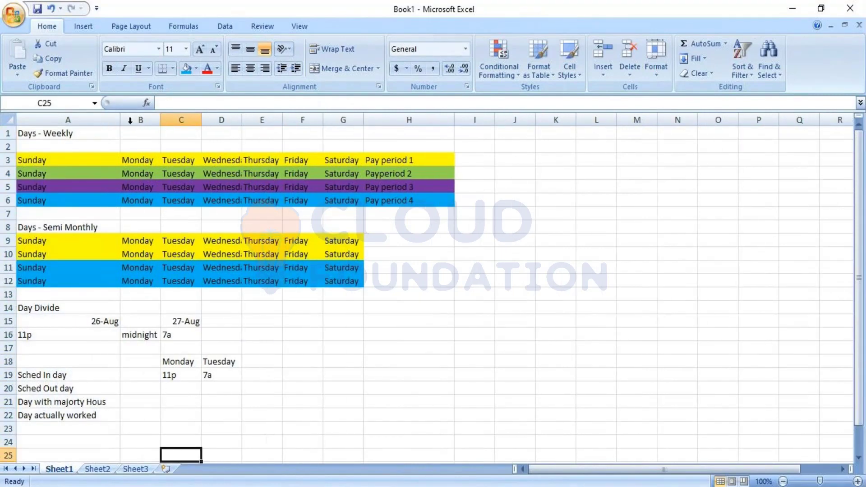
Step: Copy the shift times in C19:D19 down through row 22 for all four row labels
click(180, 377)
click(209, 376)
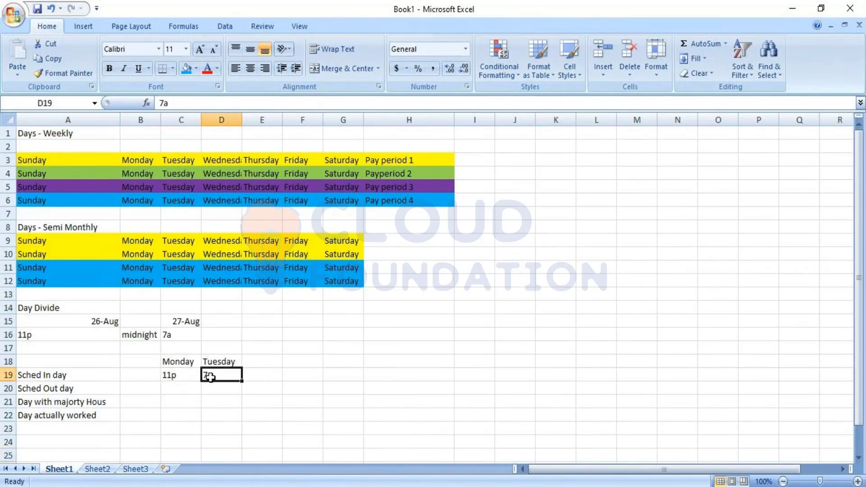
click(193, 376)
drag(192, 376, 238, 418)
click(286, 398)
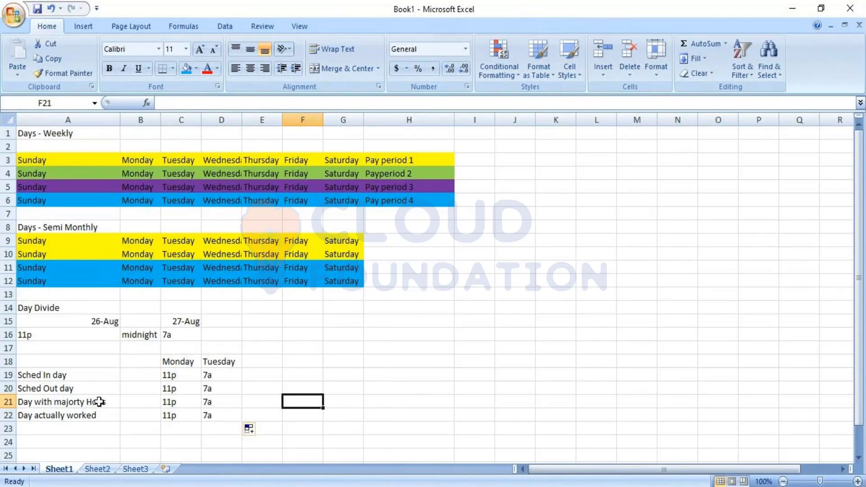
click(84, 378)
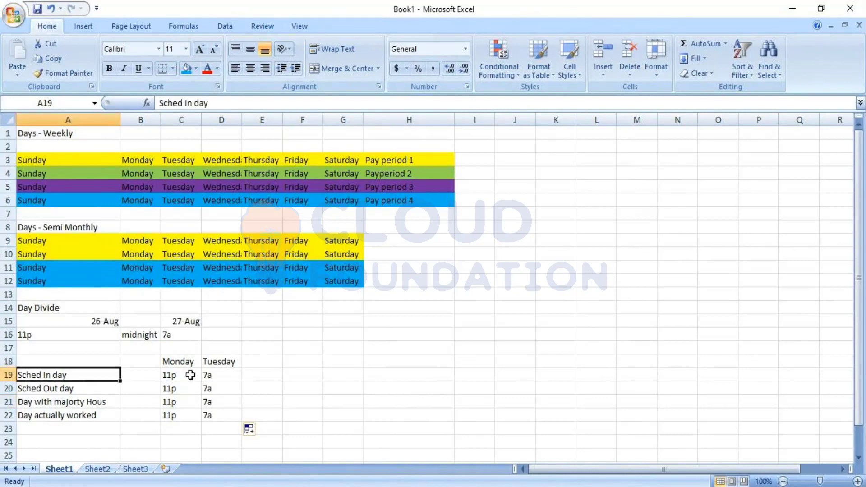
click(266, 377)
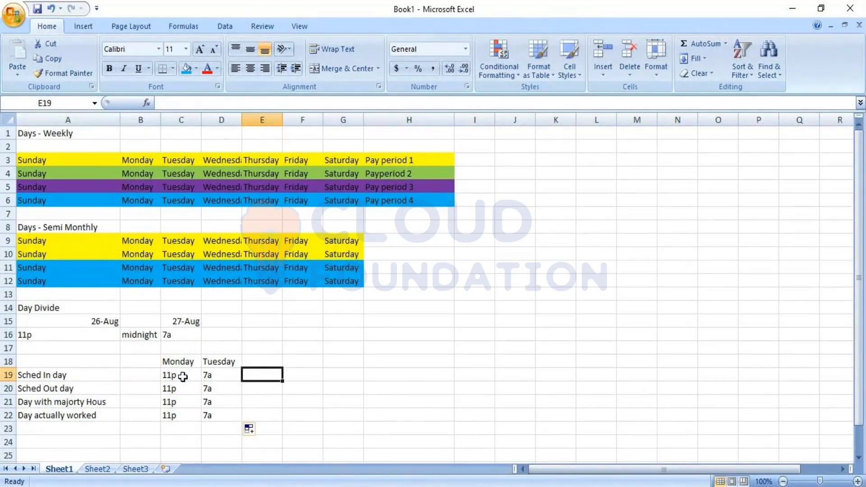
click(177, 359)
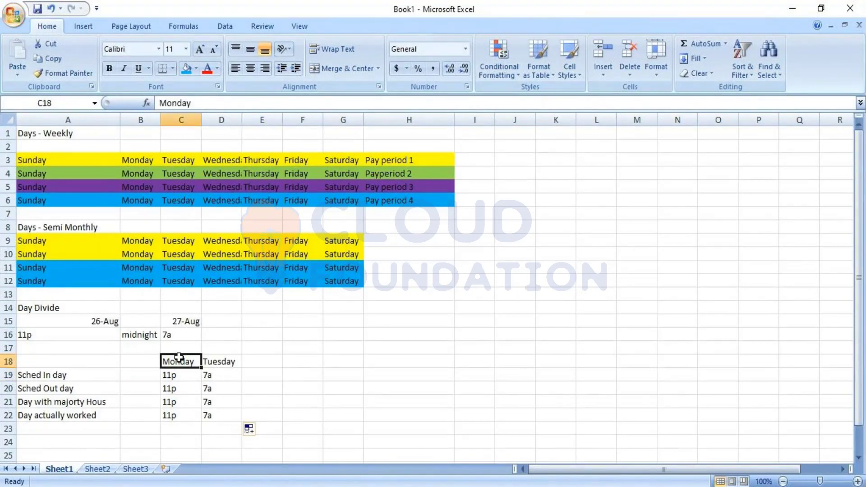
click(176, 346)
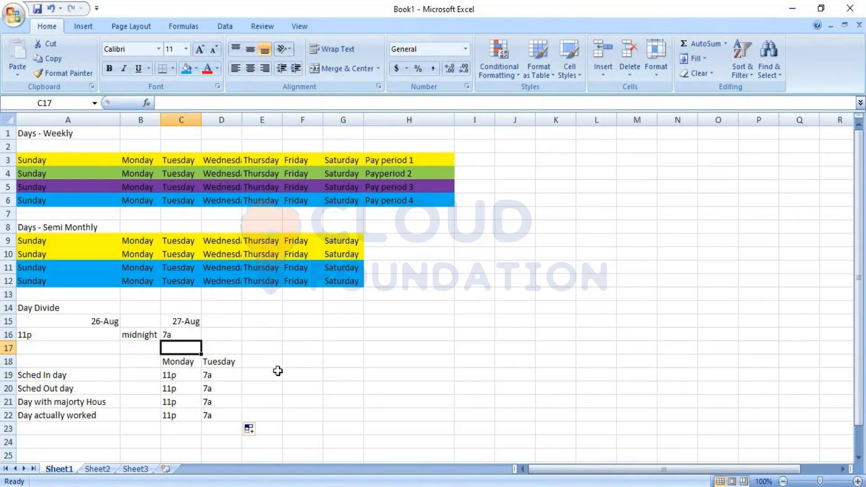
Step: Enter "8;26" in cell E19 as the date the hours belong to for Sched In day
click(277, 373)
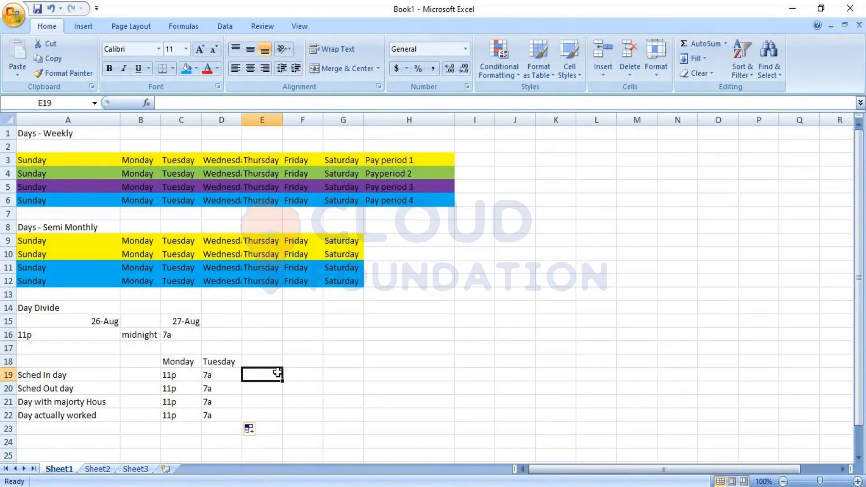
text(8;)
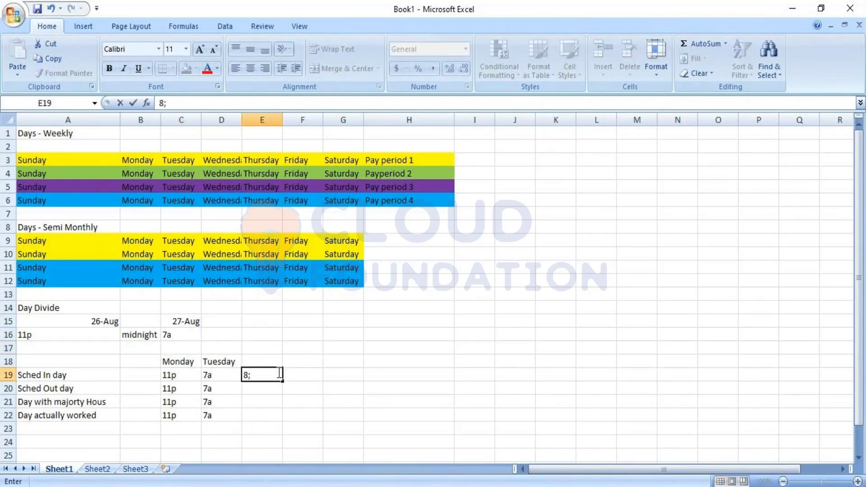
text(26)
key(Return)
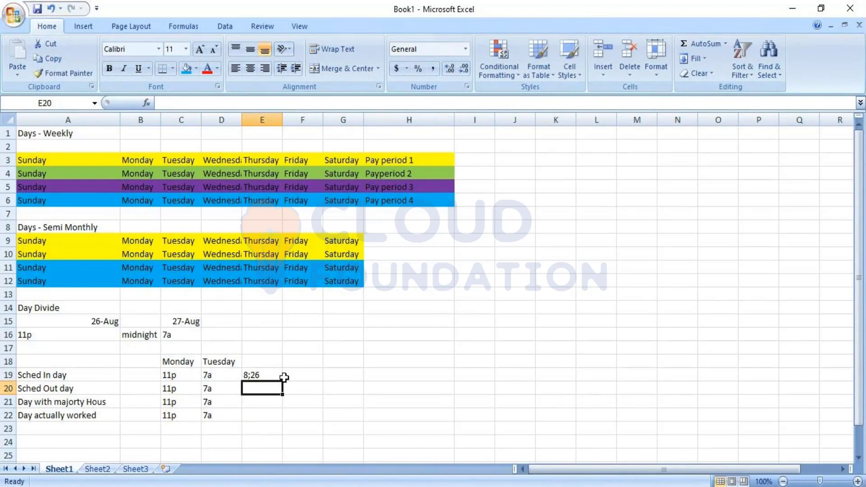
Step: Enter "8;27" in cells E20 and E21 for the Sched Out day and majority hours rows
click(278, 374)
click(189, 374)
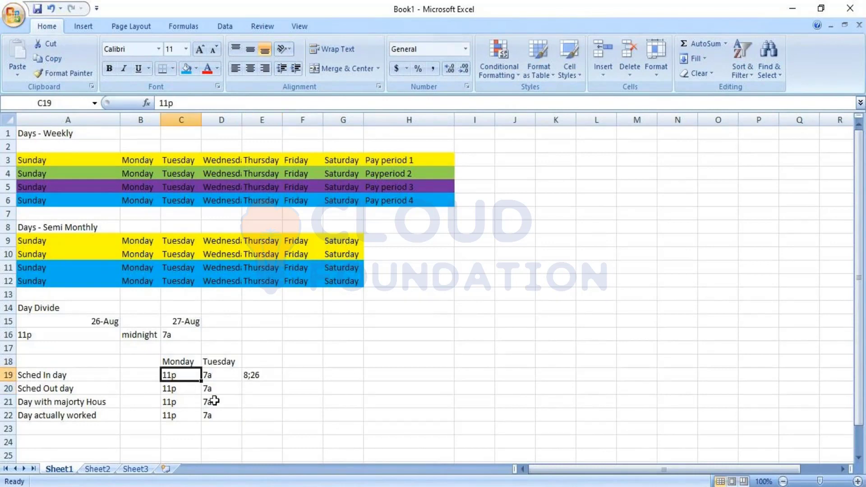
click(254, 391)
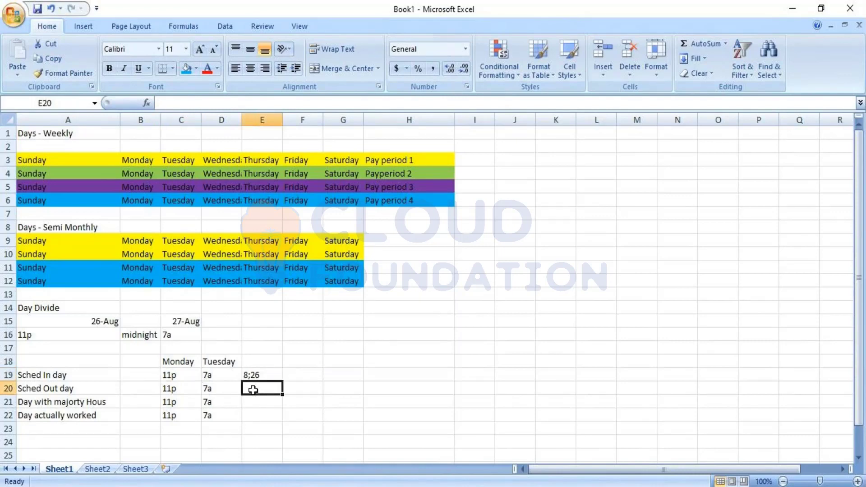
text(8;27)
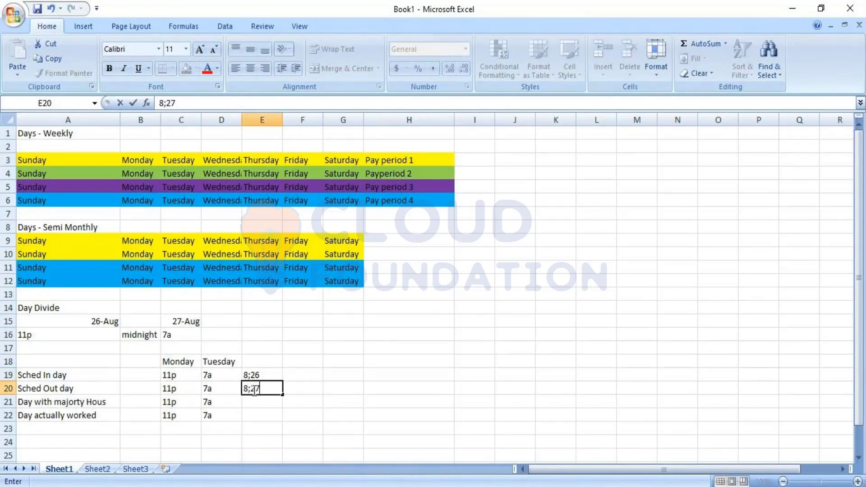
key(Return)
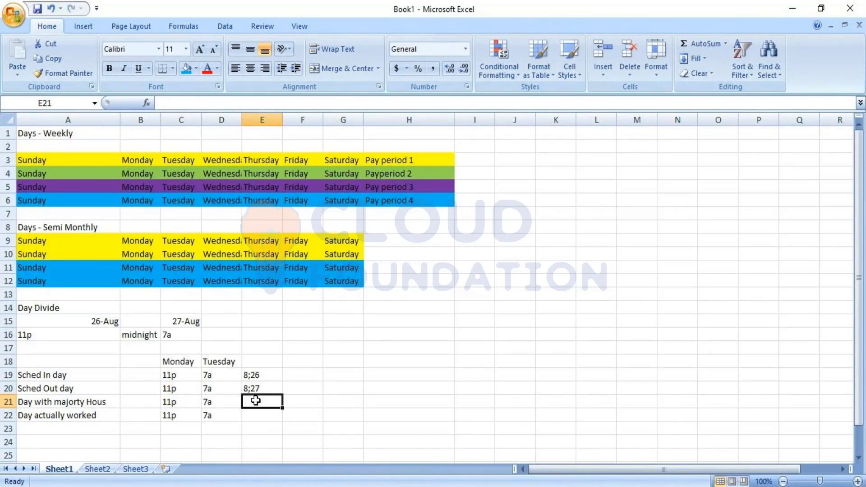
text(8;27)
key(Return)
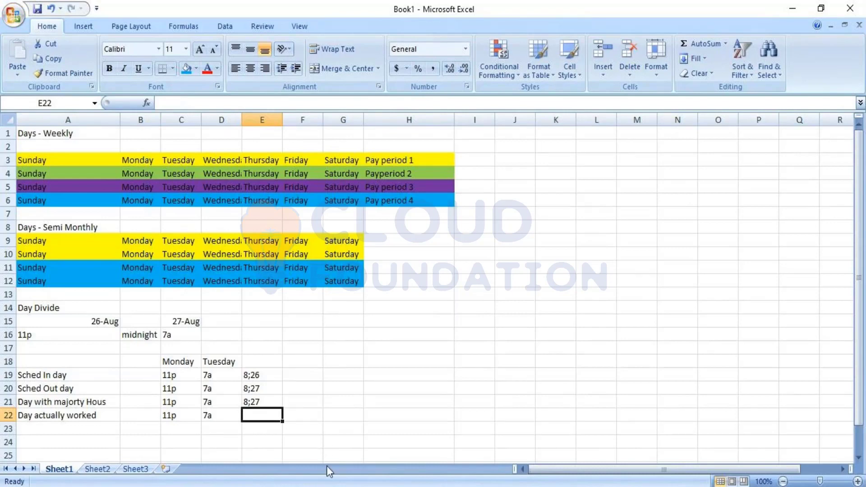
Step: Enter "1 - 8;26 7 - 8;27" in cell E22 as the hour split for Day actually worked
text(1 -)
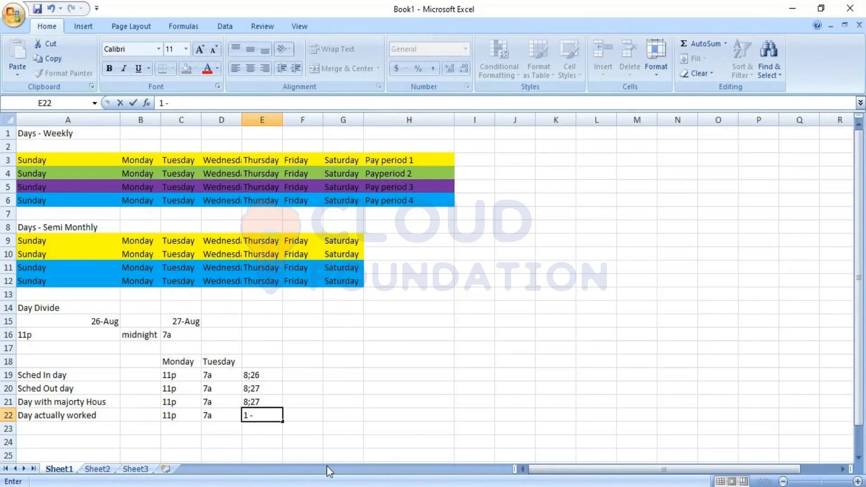
text( 8;26 7-)
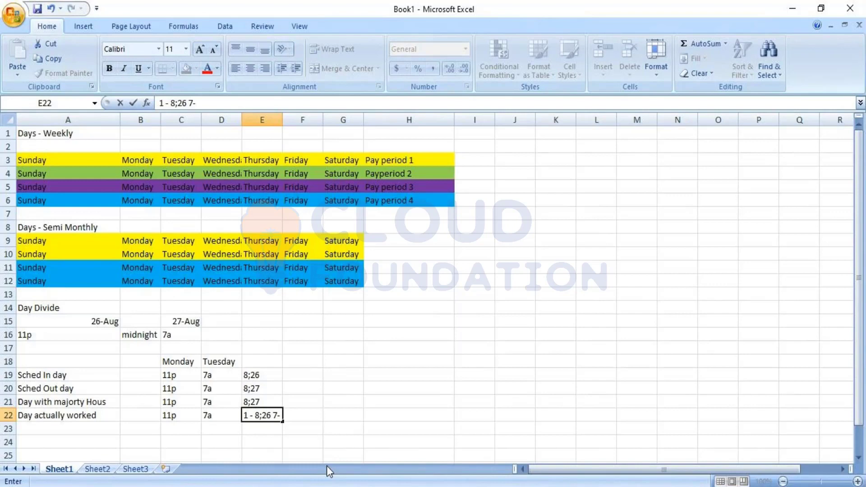
key(BackSpace)
text(- 8;2)
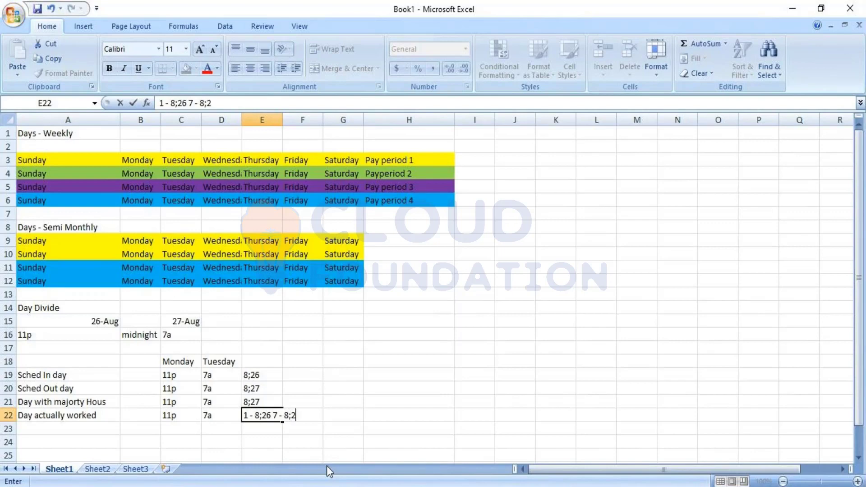
text(7)
key(Return)
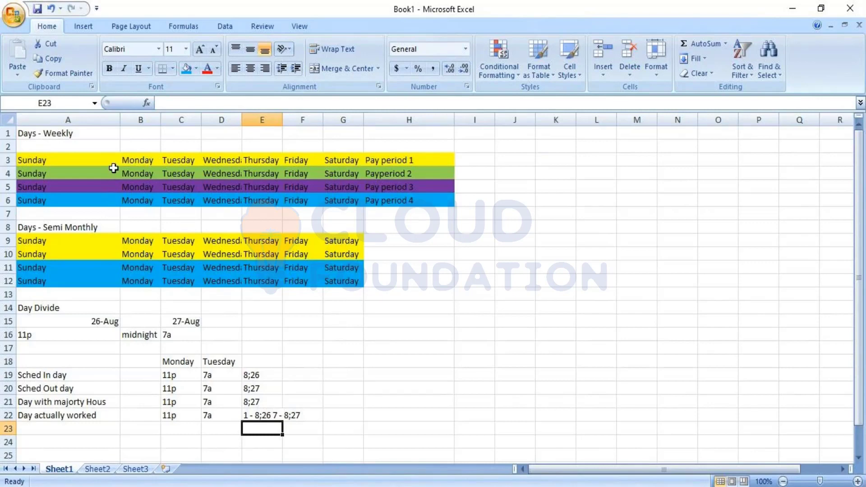
Step: Enter a second example shift for Sched In day, with 12a in G19 and 7a in H19
click(80, 160)
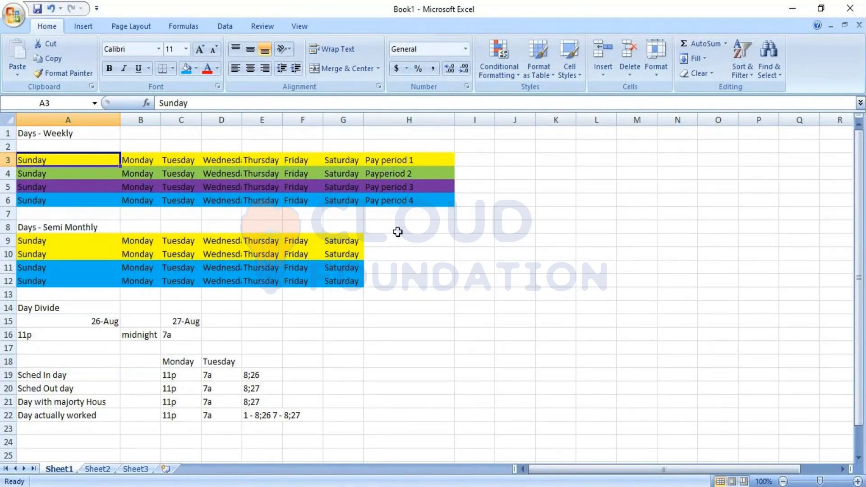
click(177, 376)
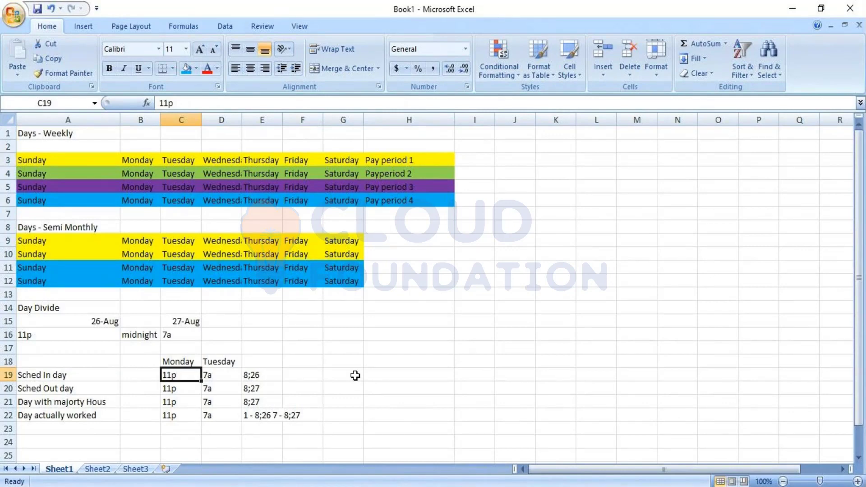
click(355, 376)
text(12a)
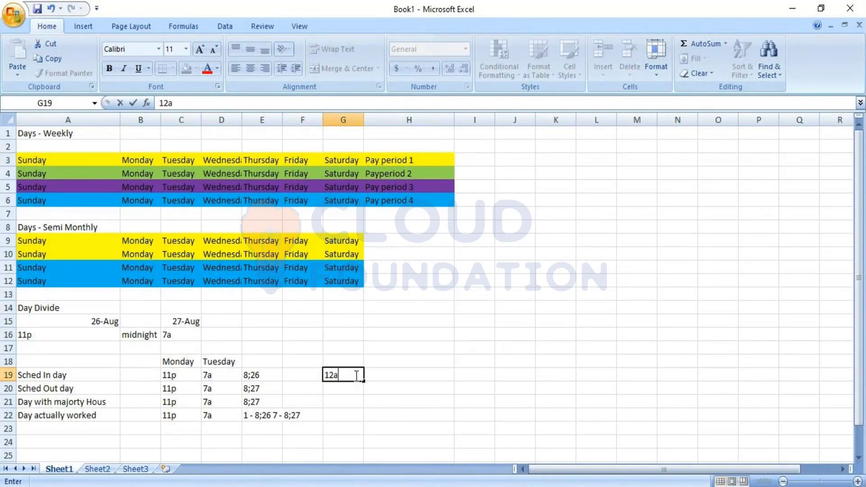
key(Tab)
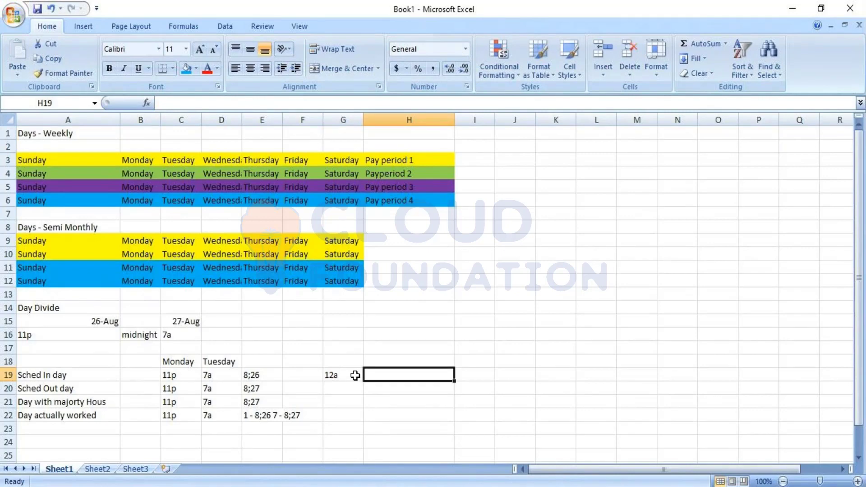
text(7a)
key(Tab)
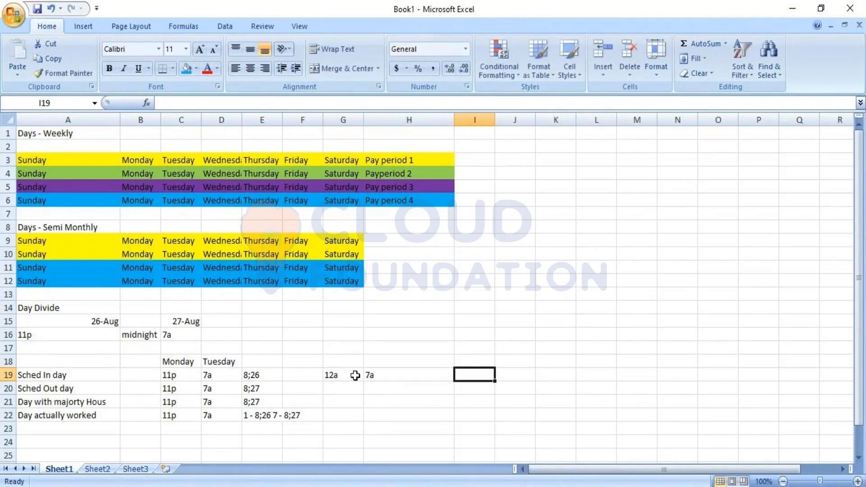
Step: Enter "8;27" in cell I19 as the date the 12a to 7a shift belongs to
click(356, 376)
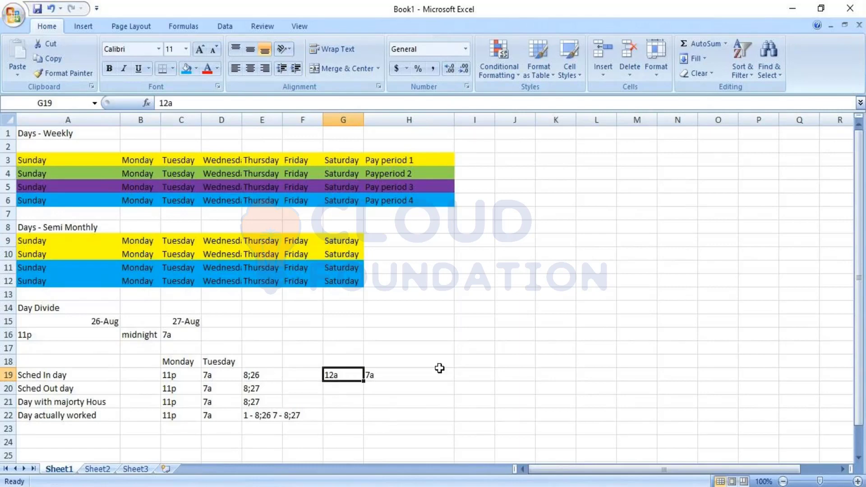
click(459, 374)
text(8)
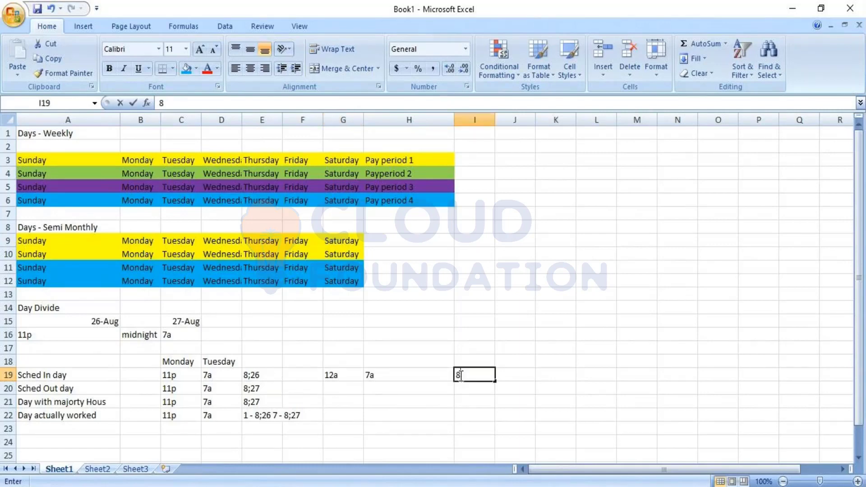
text(;27)
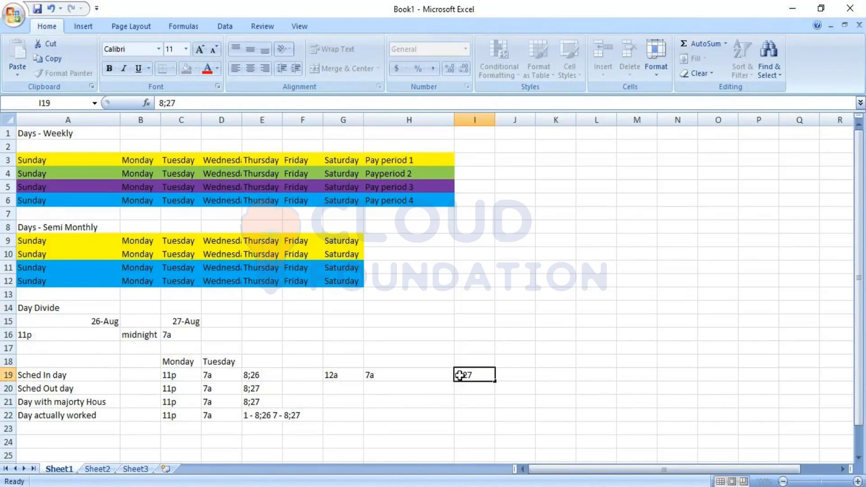
key(Return)
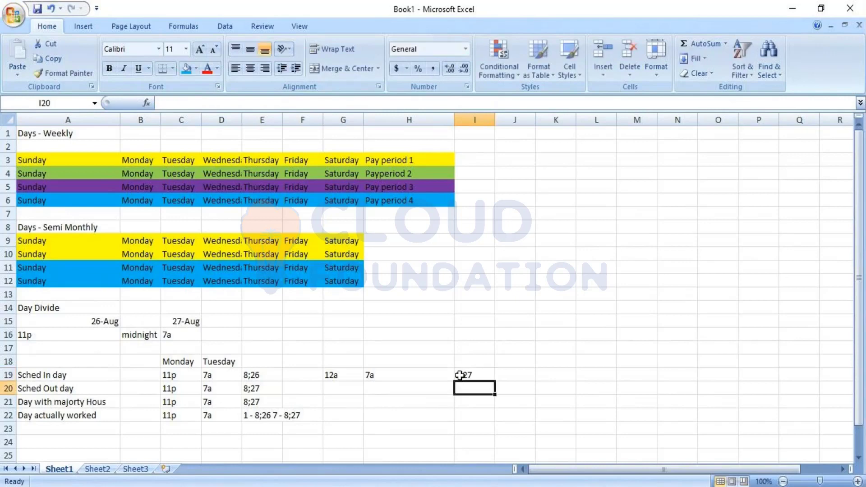
Step: Enter another example shift in row 20, with 11a in G20 and 4p in H20
click(334, 375)
click(340, 392)
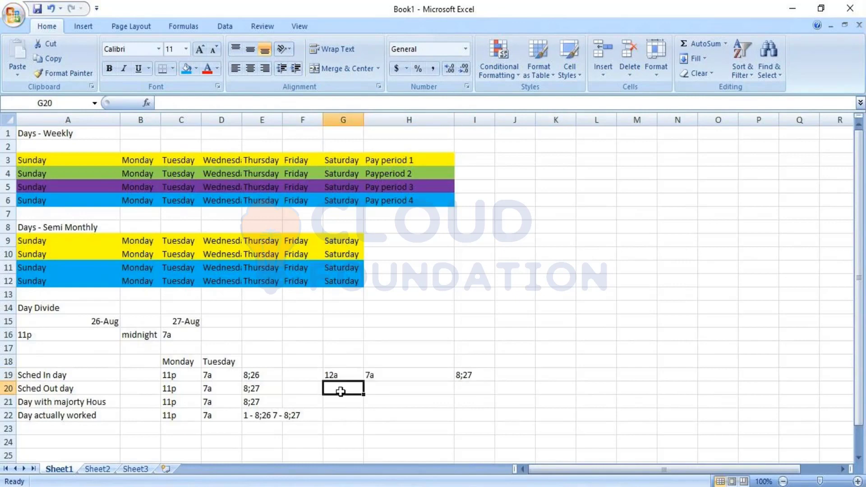
text(11a)
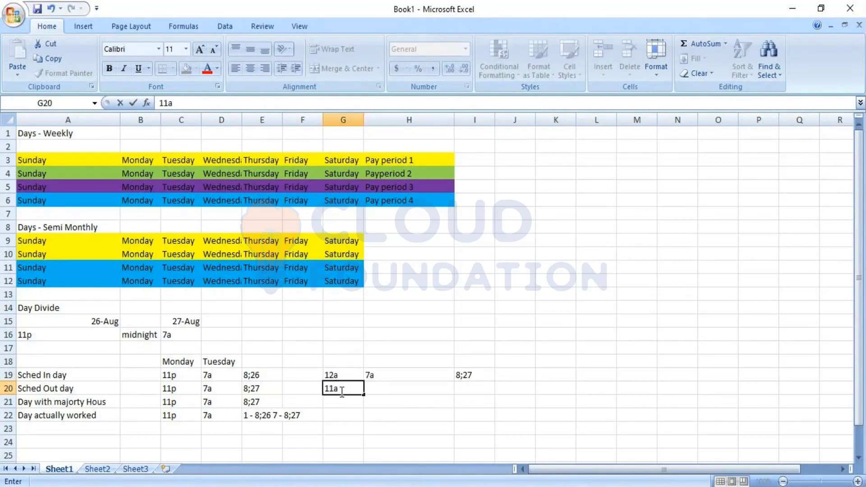
key(Tab)
text(4p)
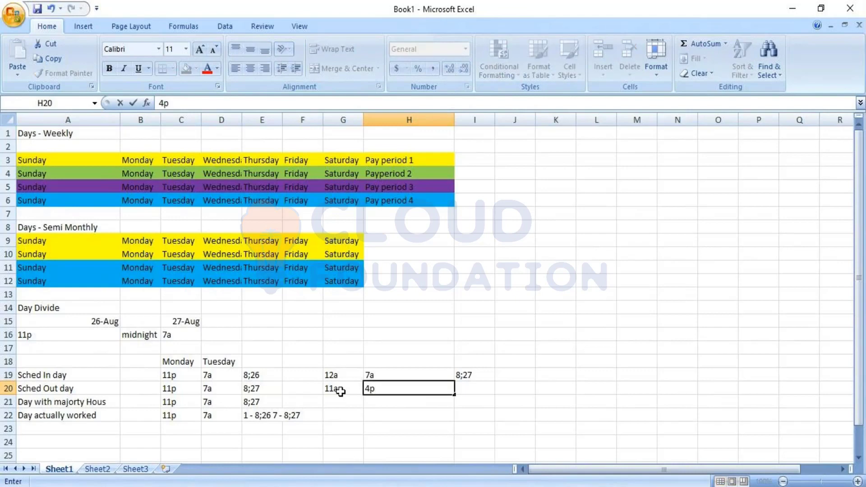
key(Down)
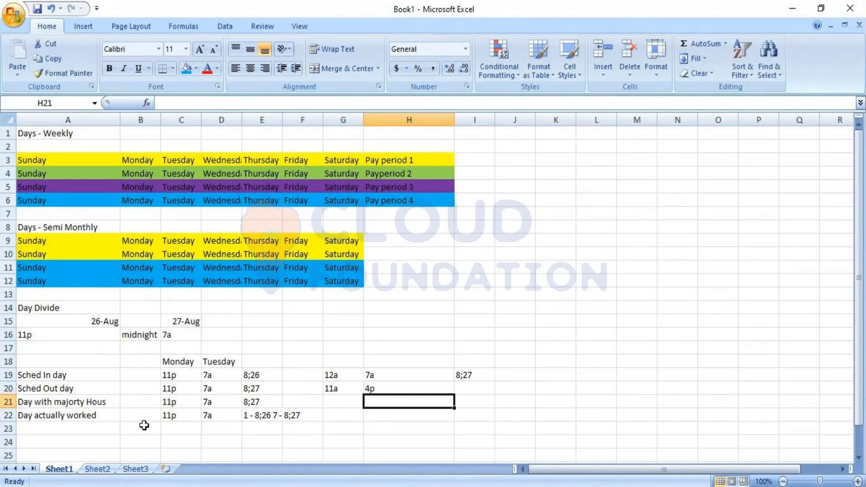
Step: Clear the extra example shifts and date from the range G19:I20
drag(357, 382, 358, 378)
key(shift+Right)
key(shift+Right)
key(BackSpace)
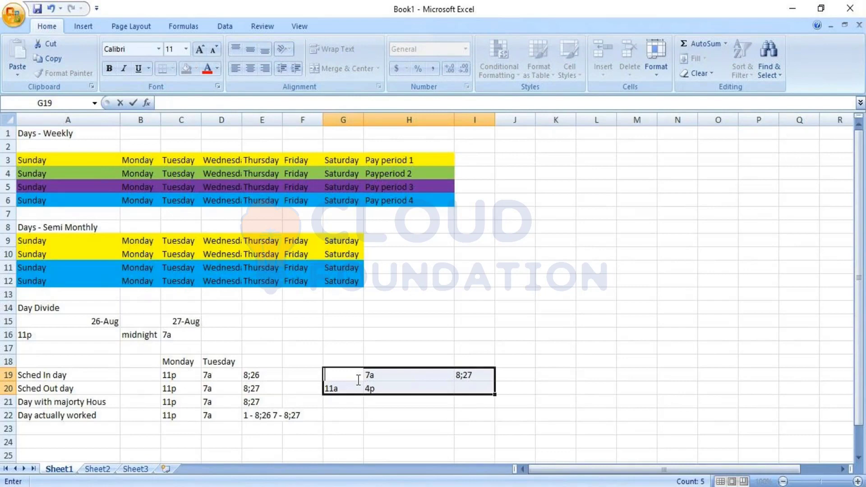
click(386, 411)
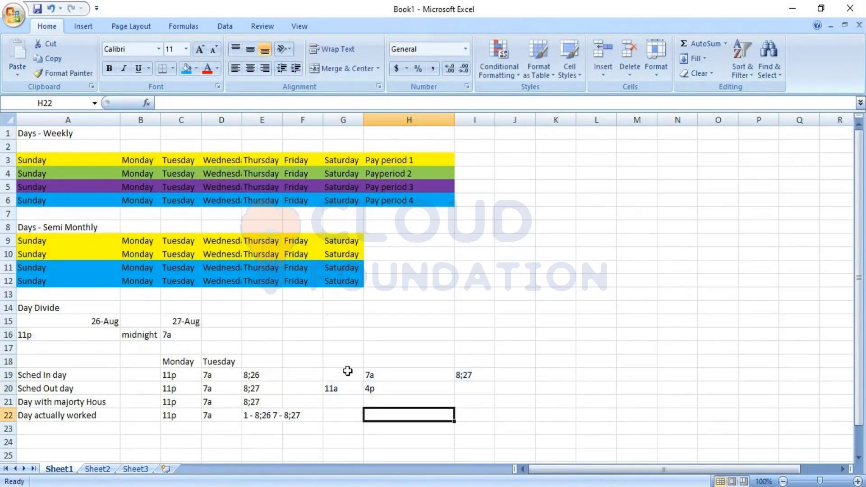
drag(348, 372, 461, 387)
key(Delete)
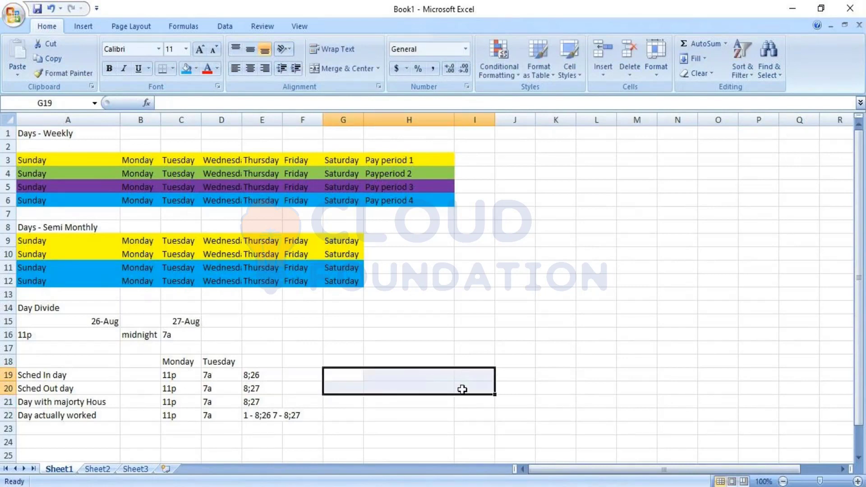
click(457, 407)
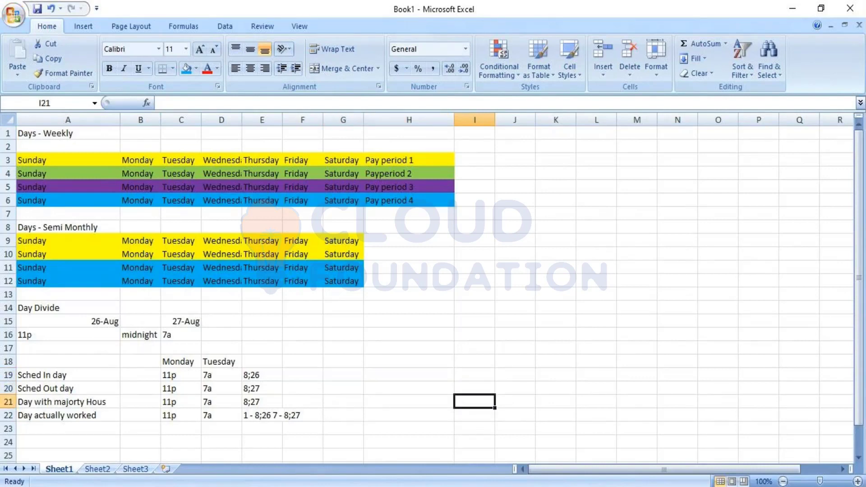
Step: Switch to the web setup page and start a new overtime rule from the Pay Policies work rule building blocks
mouse_move(481, 485)
click(482, 447)
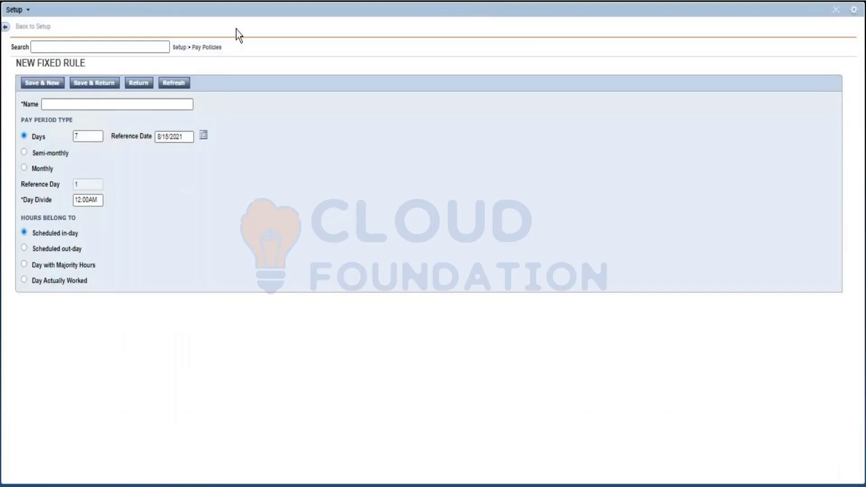
click(205, 48)
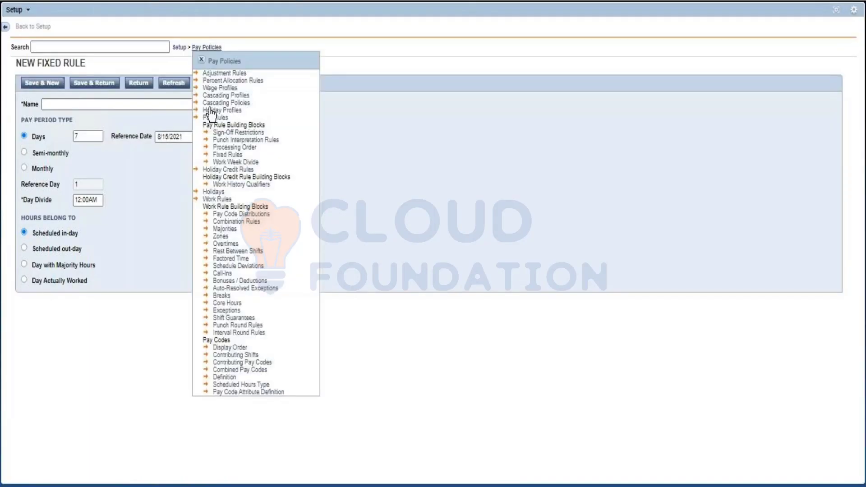
click(225, 245)
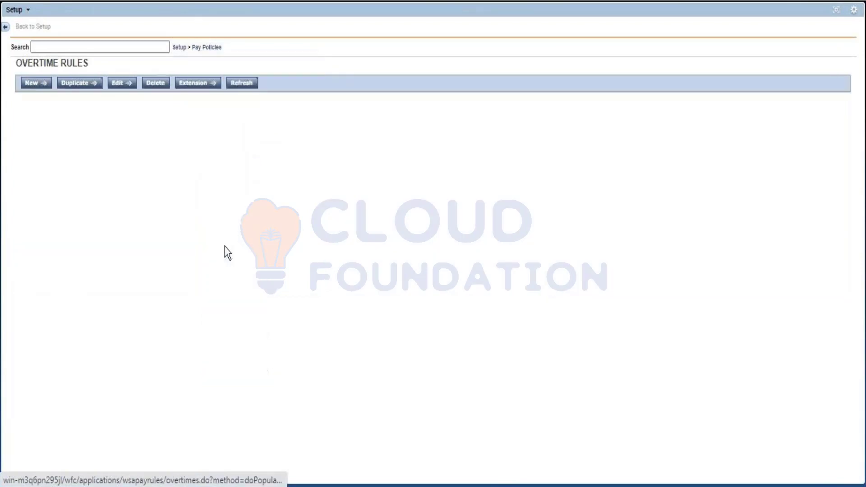
click(36, 83)
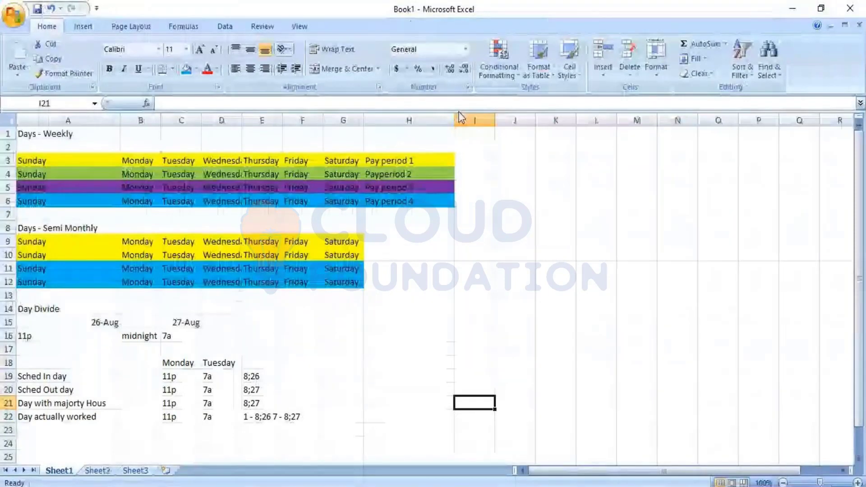
Step: In Sheet2 of the Excel workbook, enter the weekdays Sunday through Saturday across cells B2:H2
click(97, 470)
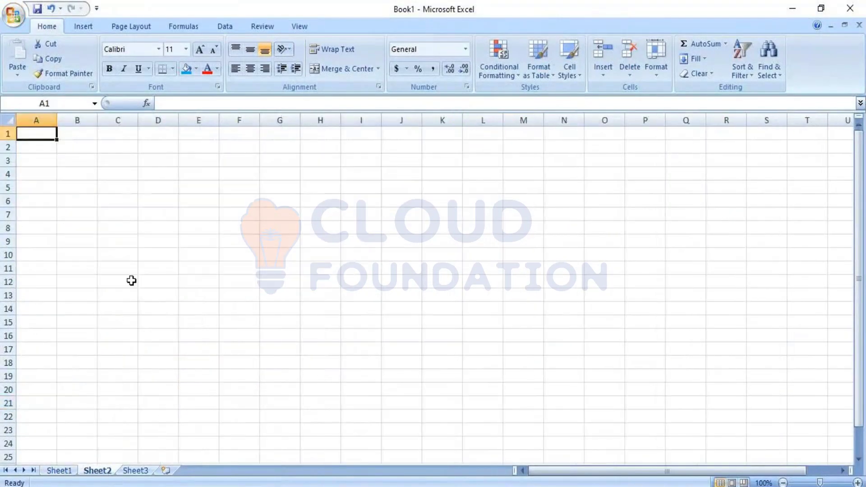
key(Down)
key(Right)
text(sunday)
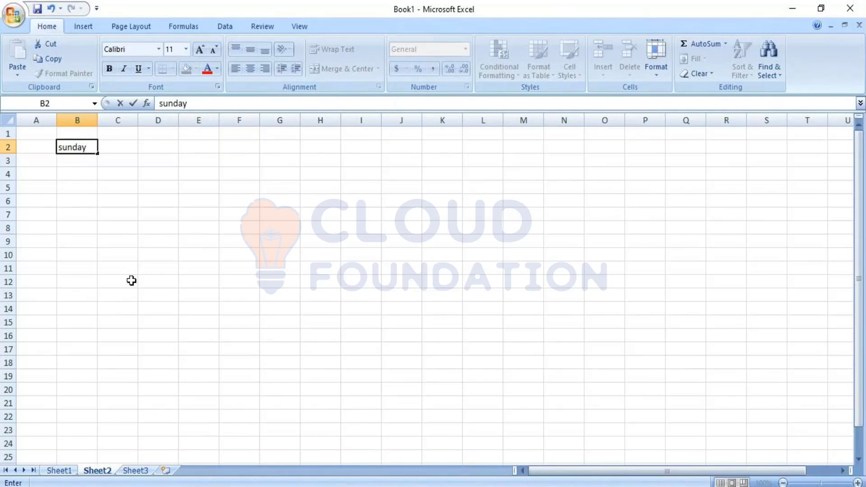
key(Tab)
text(monday)
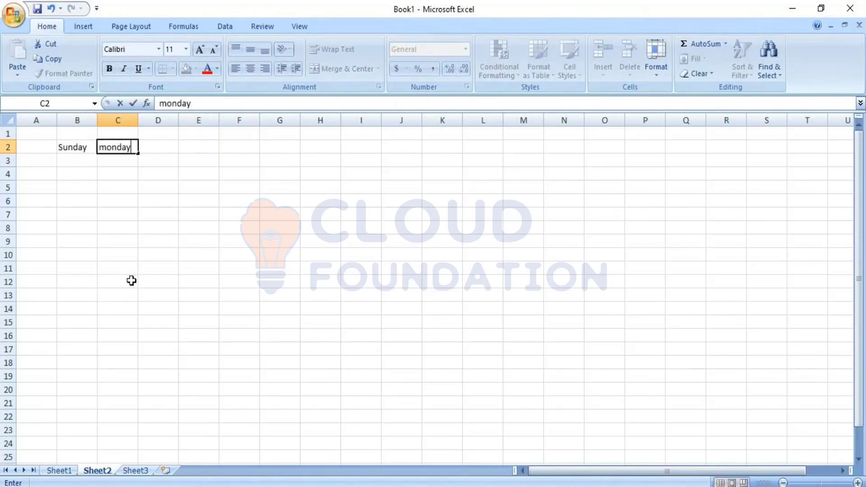
key(Tab)
text(tuesday)
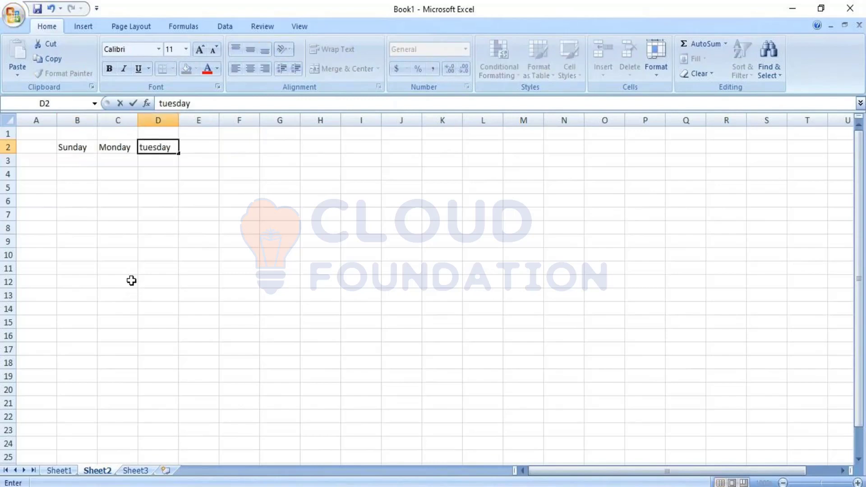
click(133, 213)
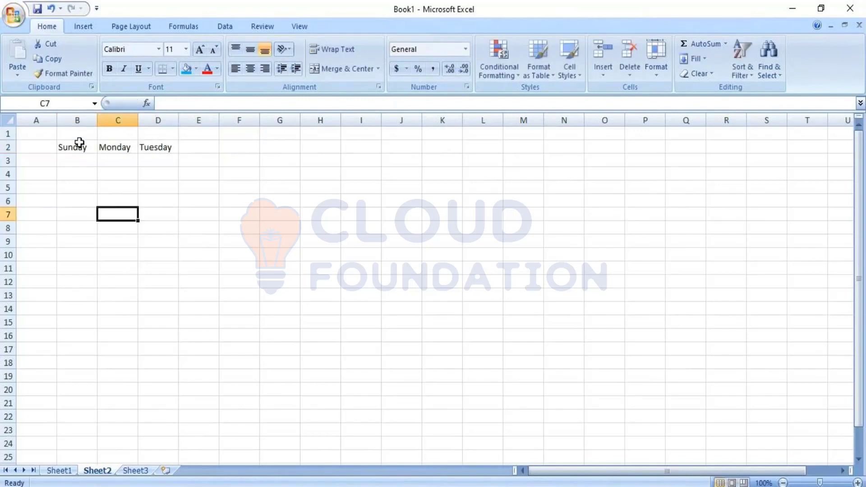
drag(76, 145, 323, 154)
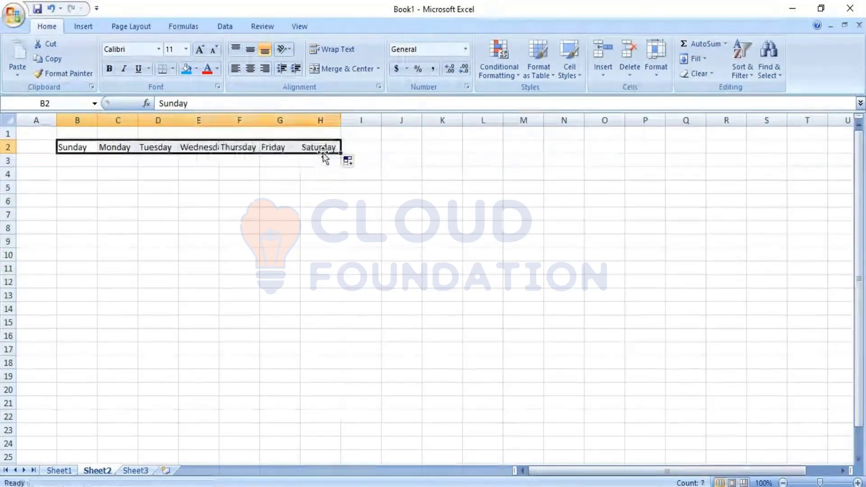
click(269, 223)
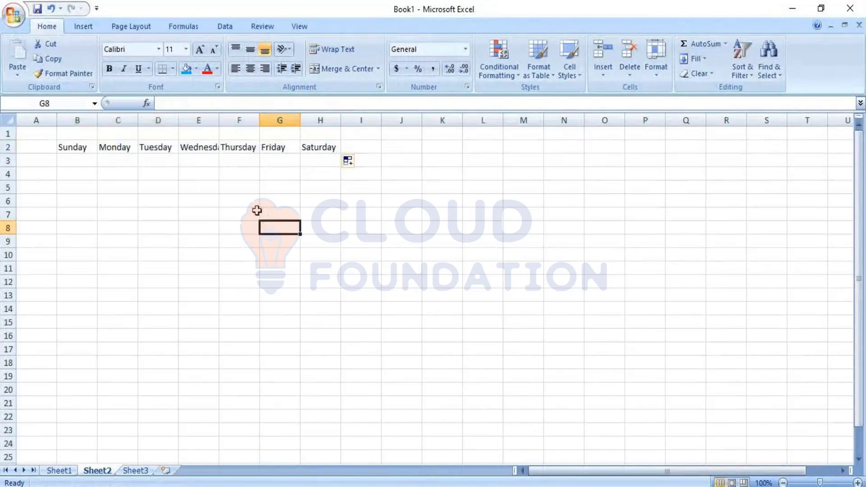
Step: Enter the daily hours 0, 10, 7, 9, 7, 8 and 3 across B3:H3 and check their sum
click(82, 161)
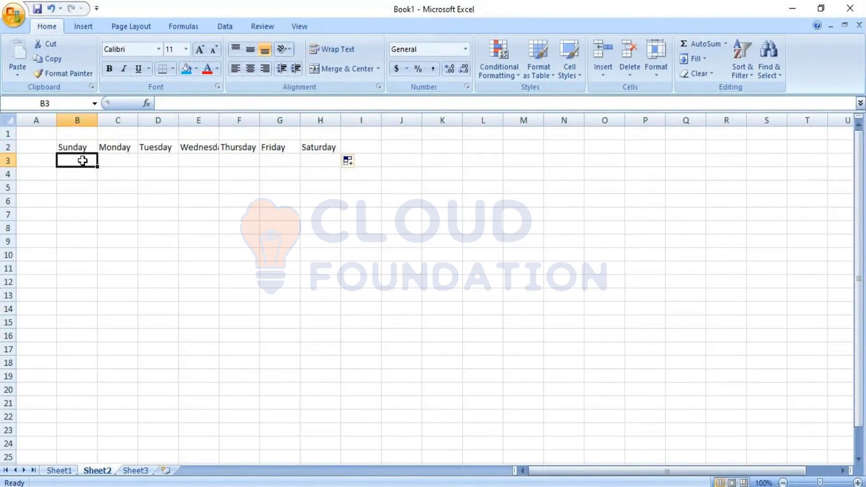
text(0)
key(Tab)
text(10)
key(Tab)
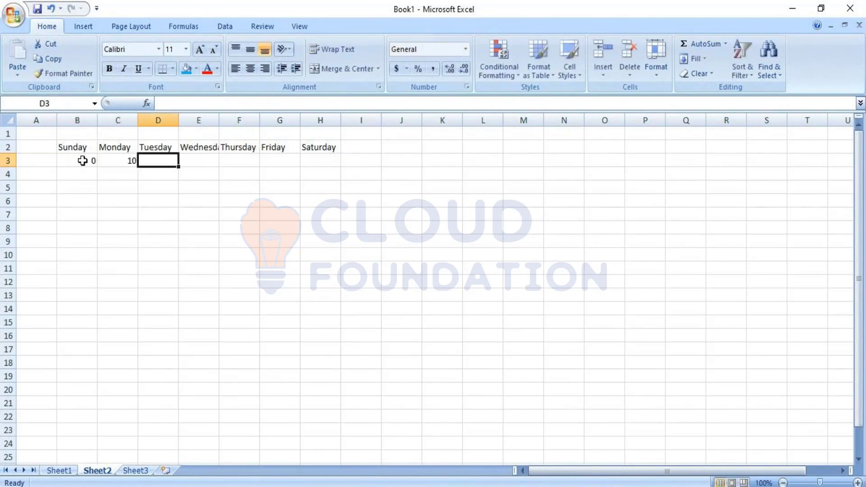
text(7)
key(Tab)
text(9)
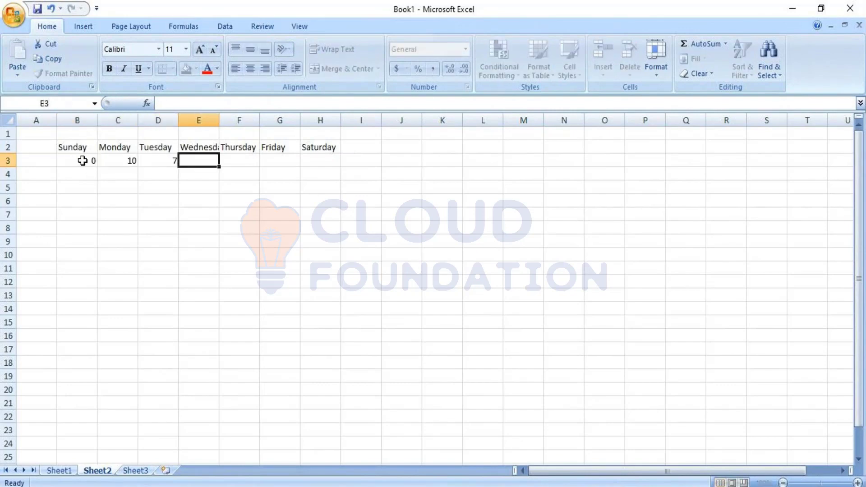
key(Tab)
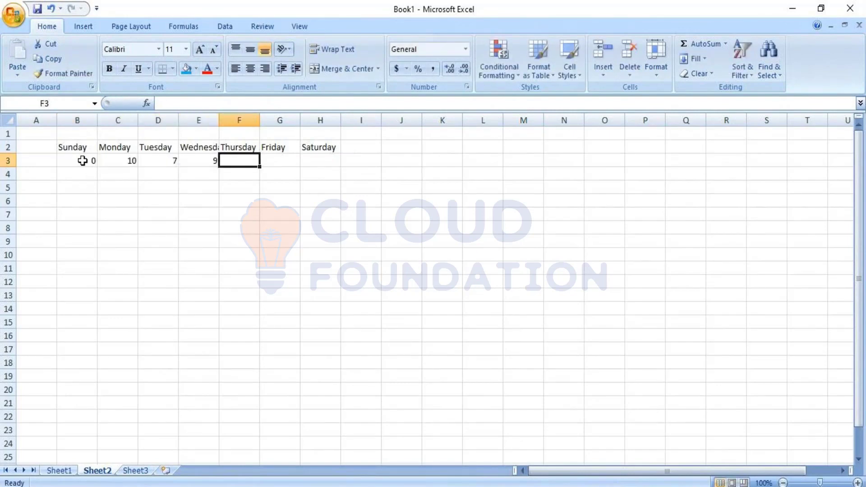
text(7)
key(Tab)
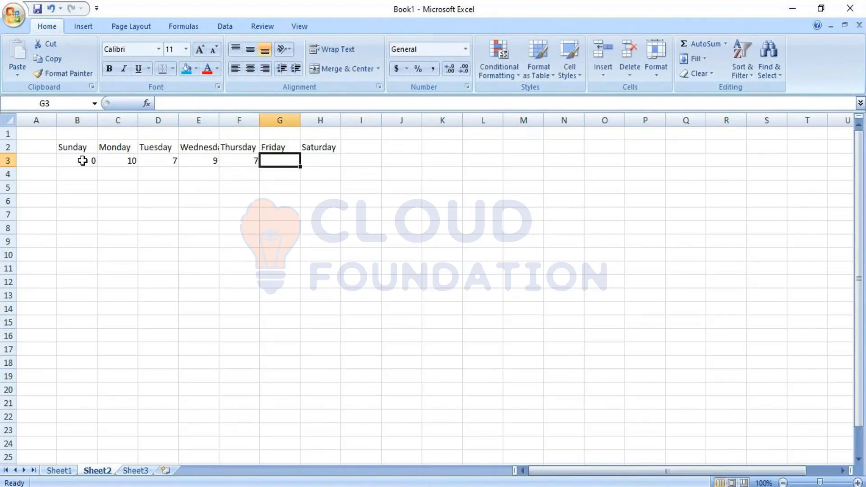
text(8)
key(Tab)
text(3)
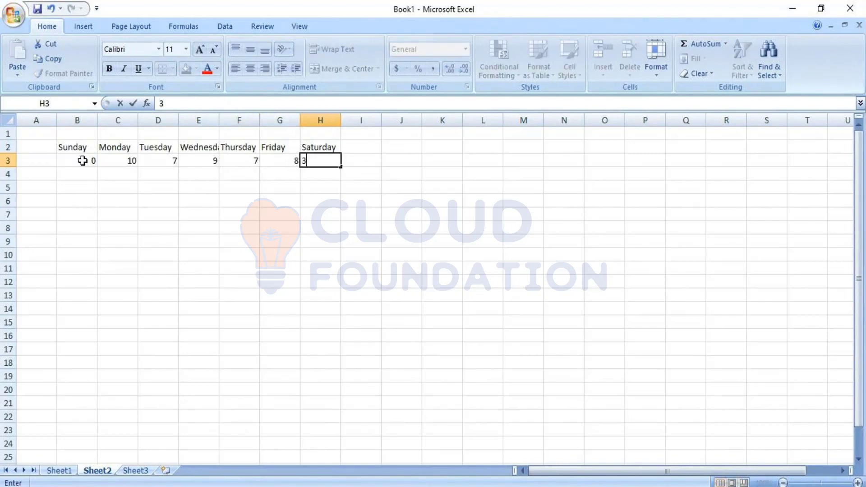
click(83, 161)
click(239, 201)
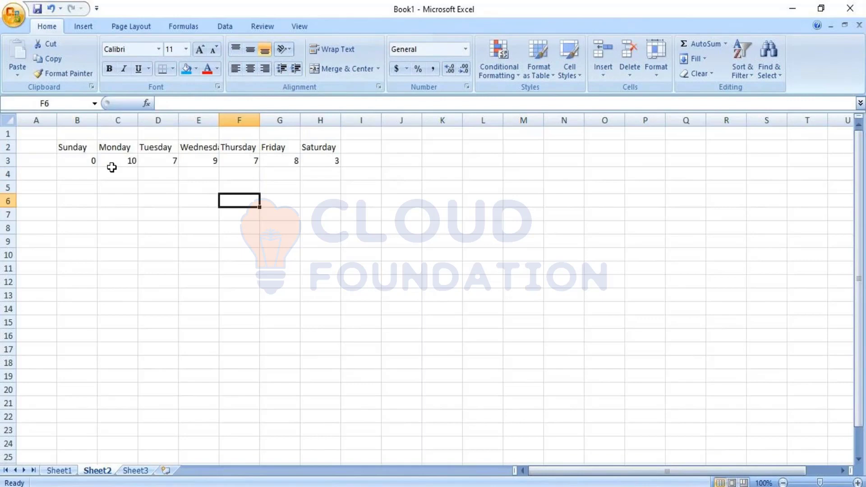
drag(74, 161, 325, 162)
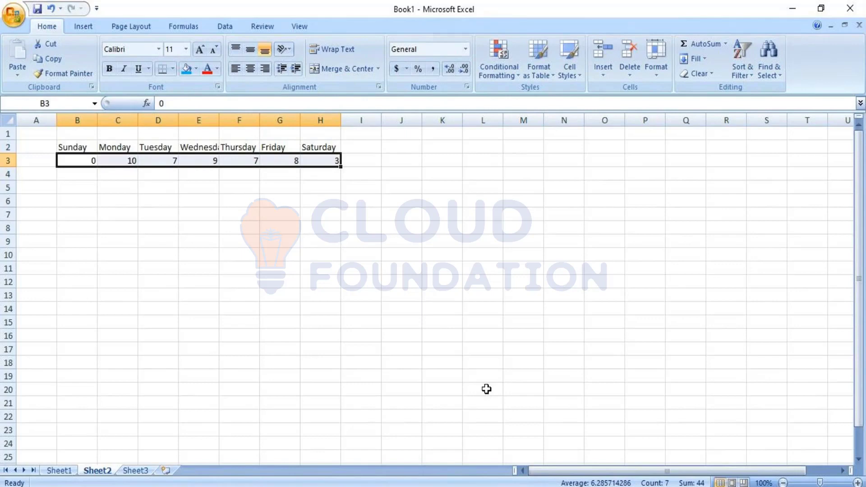
click(403, 159)
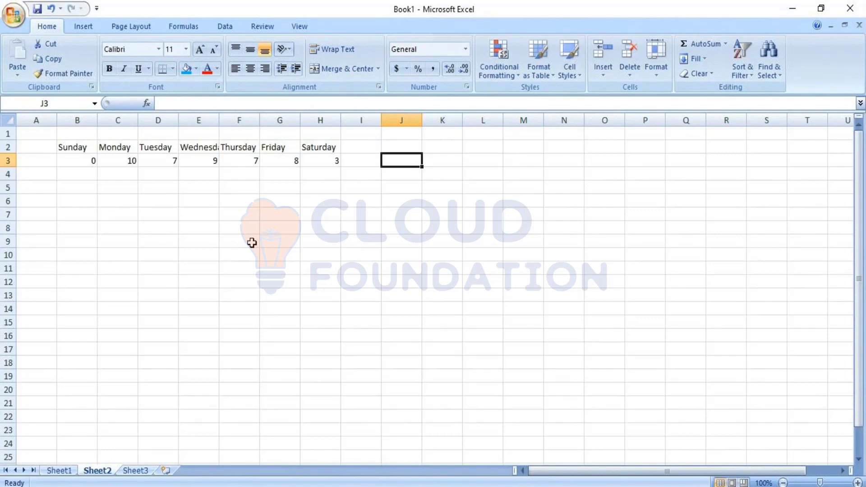
Step: Switch to the web setup page and name the new overtime rule Daily RS, with overtime starting after 8:00
mouse_move(512, 486)
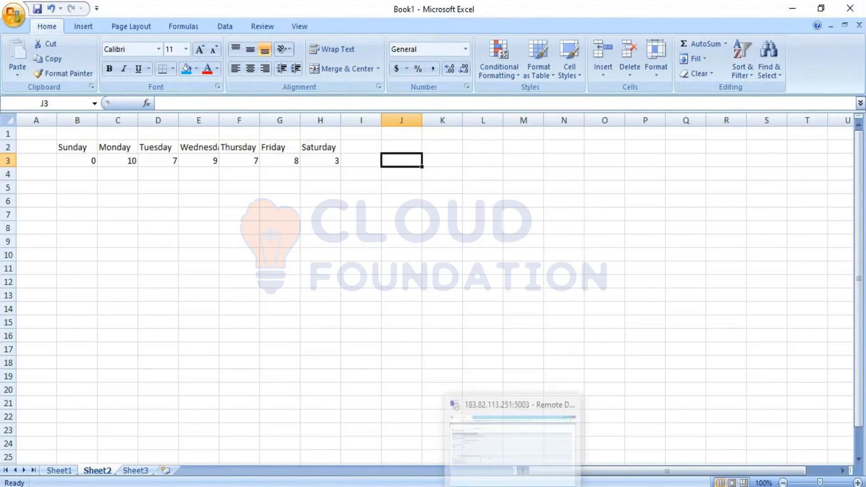
click(462, 406)
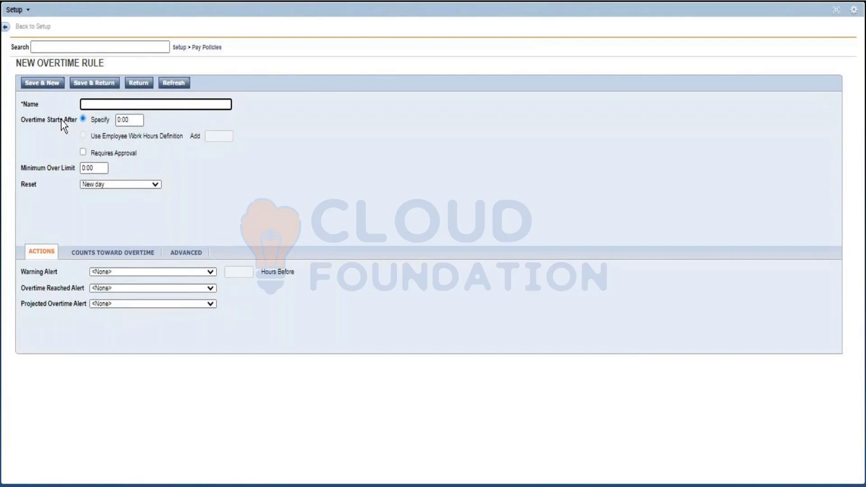
click(120, 120)
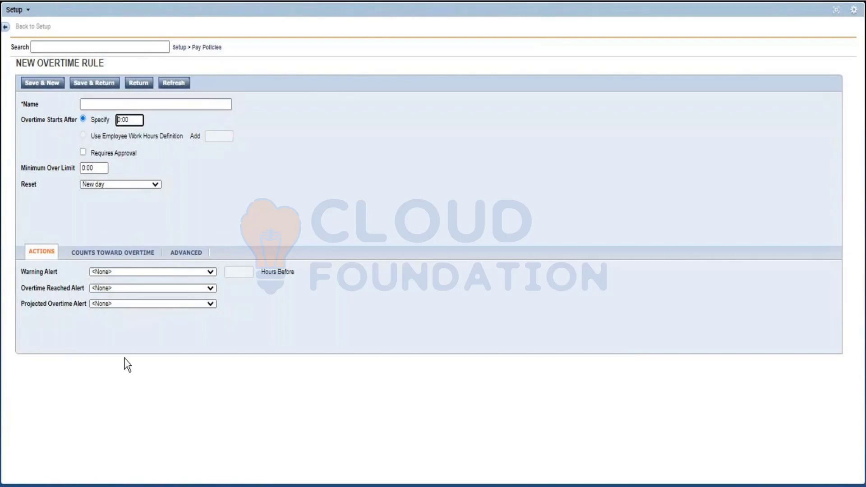
text(8)
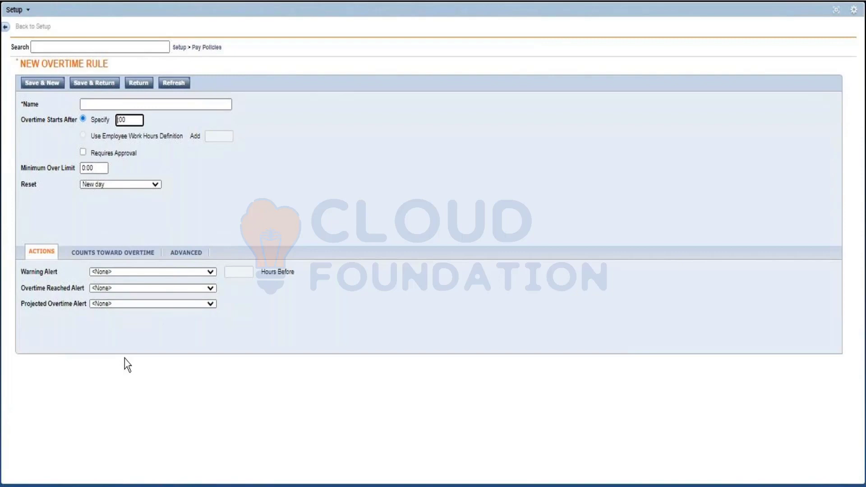
click(108, 103)
text(Da)
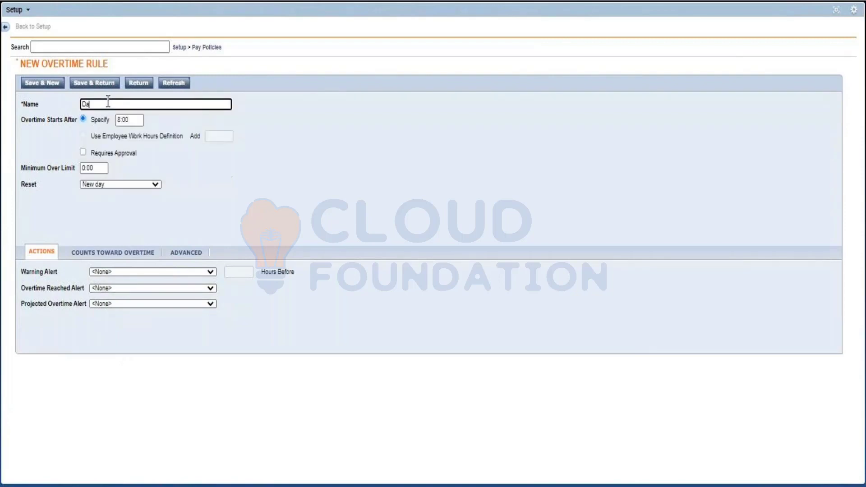
text(ily RS)
click(277, 211)
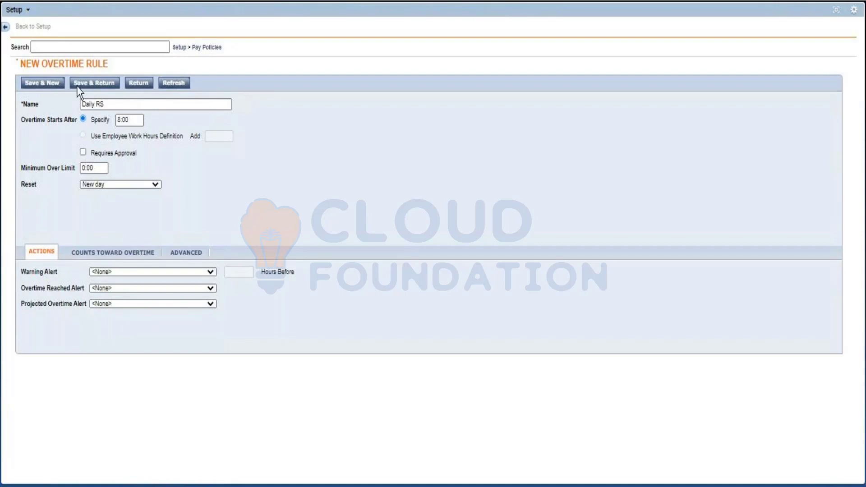
Step: Look through the Pay Policies list and choose New day as the overtime rule's Reset option
click(210, 48)
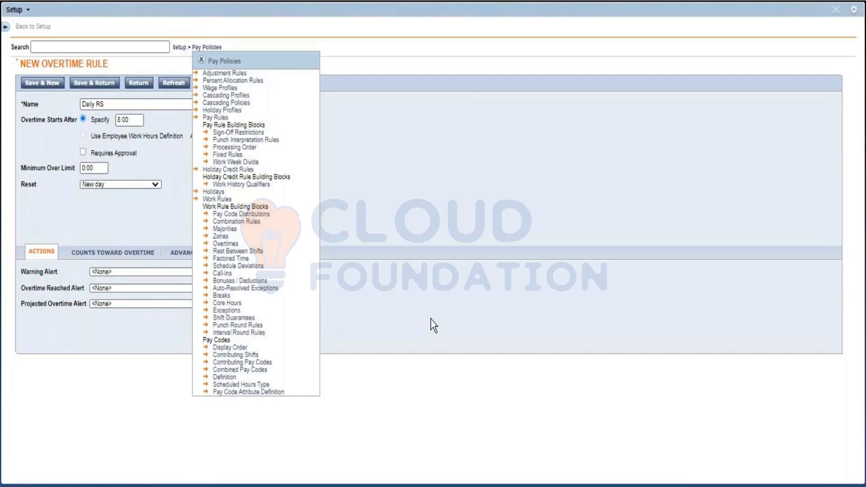
click(201, 59)
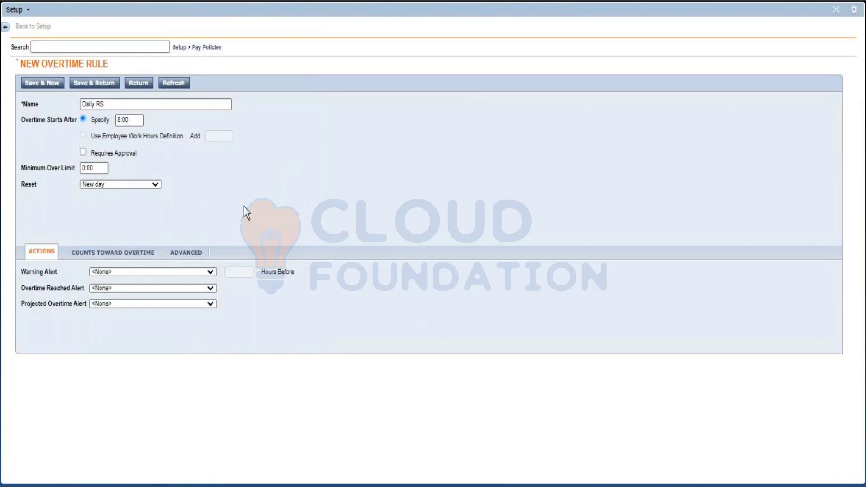
click(159, 186)
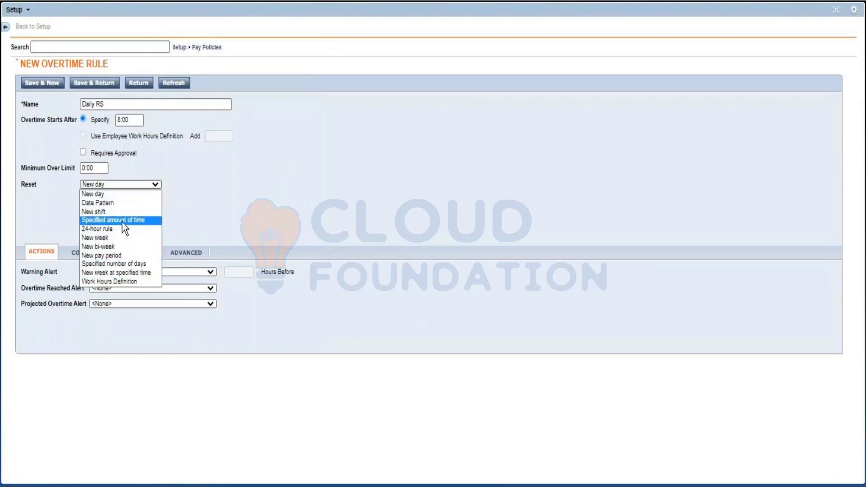
click(117, 195)
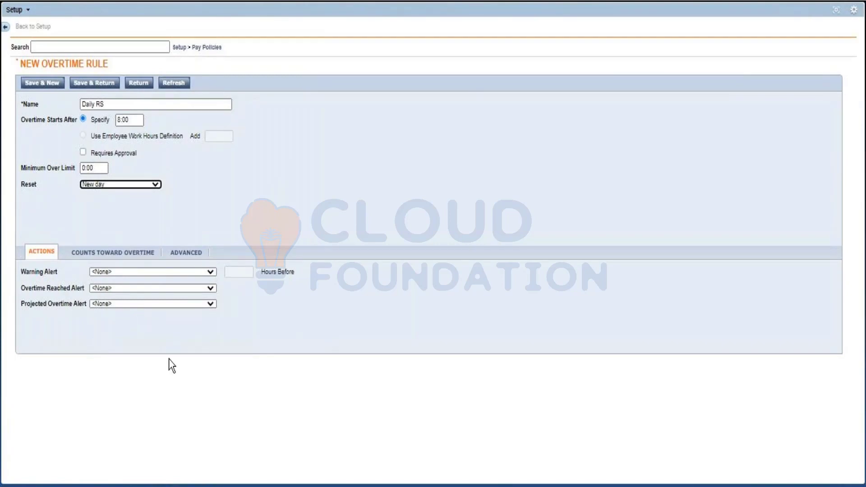
Step: Review the Warning Alert choices and make only selected pay codes for this rule count toward overtime
click(101, 272)
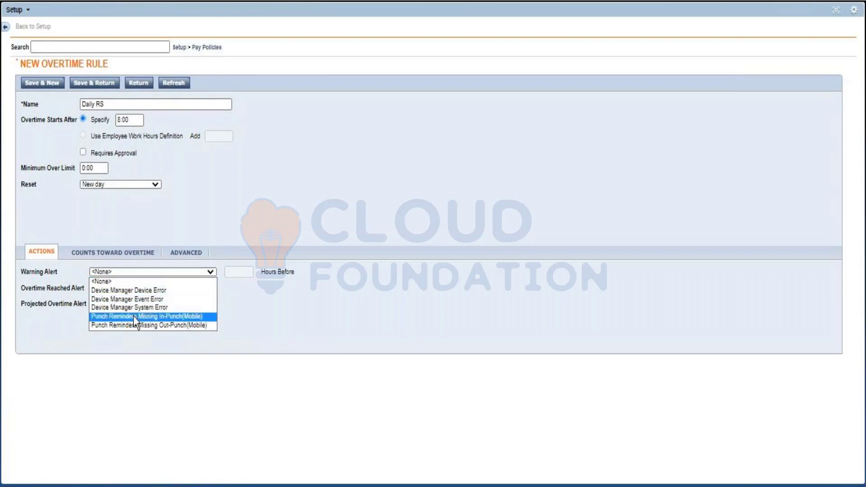
click(79, 291)
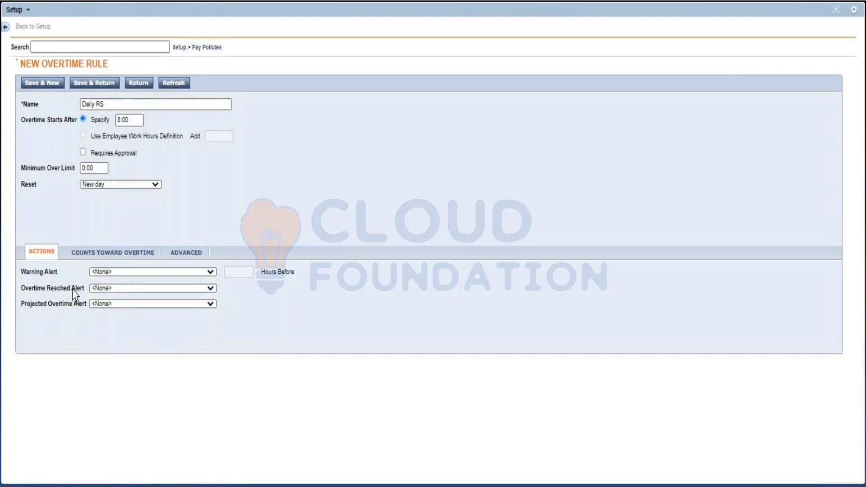
click(100, 252)
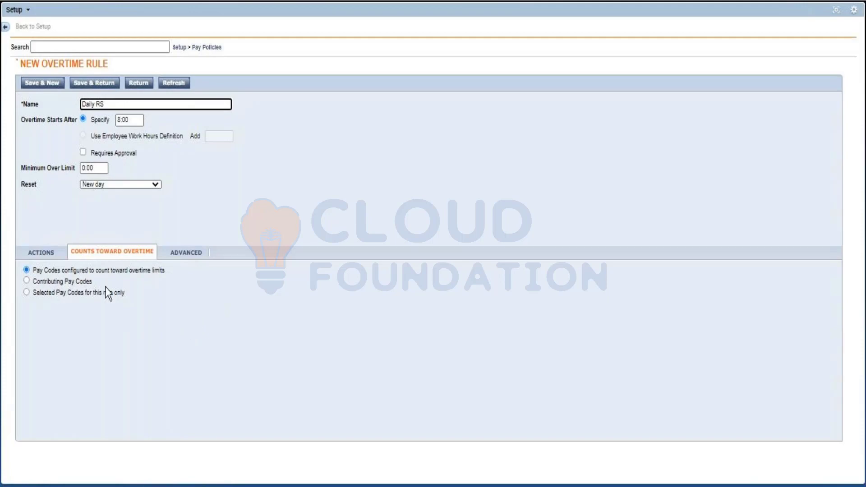
click(27, 294)
scroll(61, 368, down, 3)
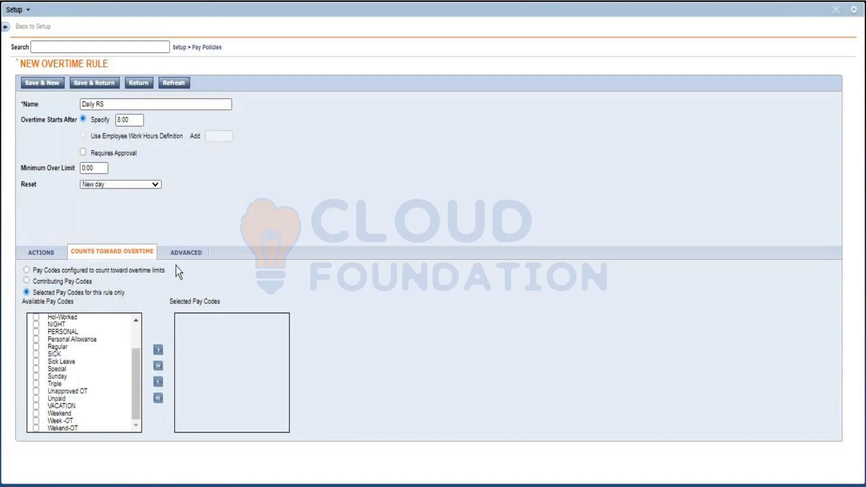
Step: Review the advanced overtime allocation settings, and save the Daily RS rule, returning to the list of overtime rules
click(176, 255)
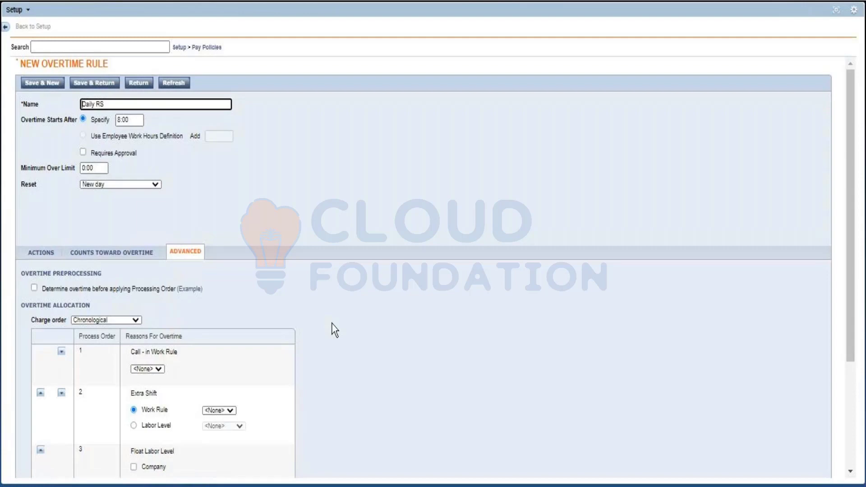
scroll(334, 330, down, 3)
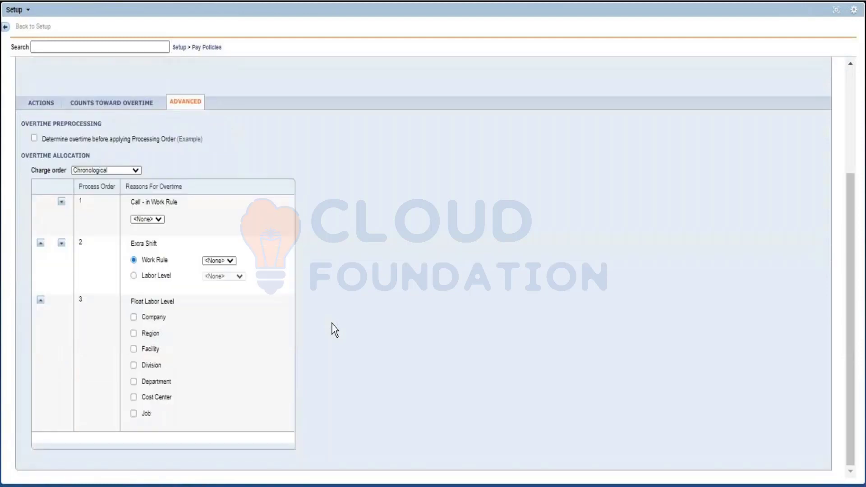
scroll(334, 330, up, 3)
scroll(334, 330, down, 3)
click(47, 103)
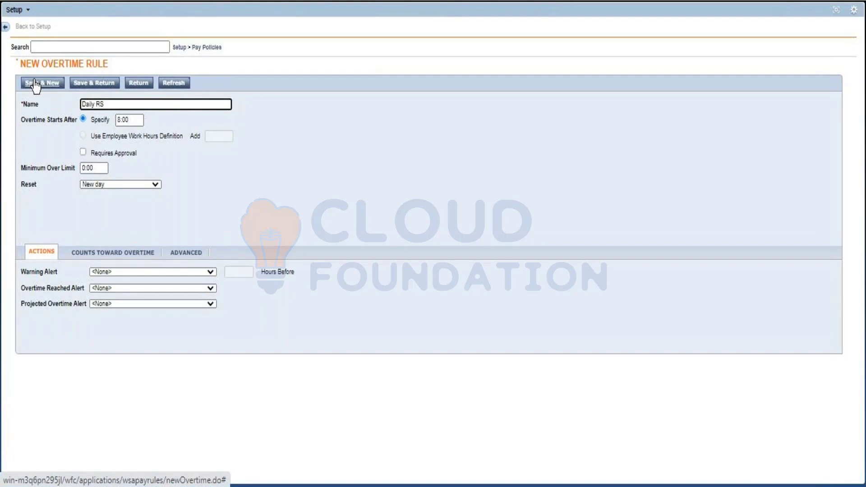
click(90, 84)
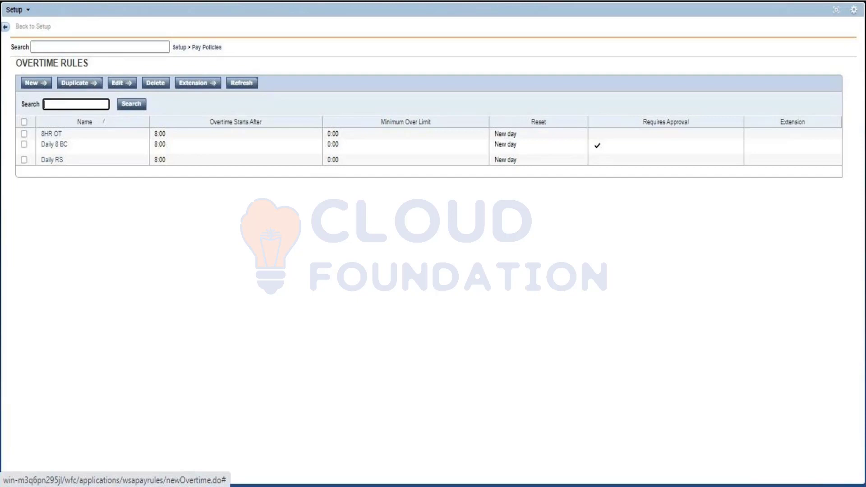
Step: Look through the work rule building blocks in Pay Policies and switch back to the Excel workbook
double_click(212, 48)
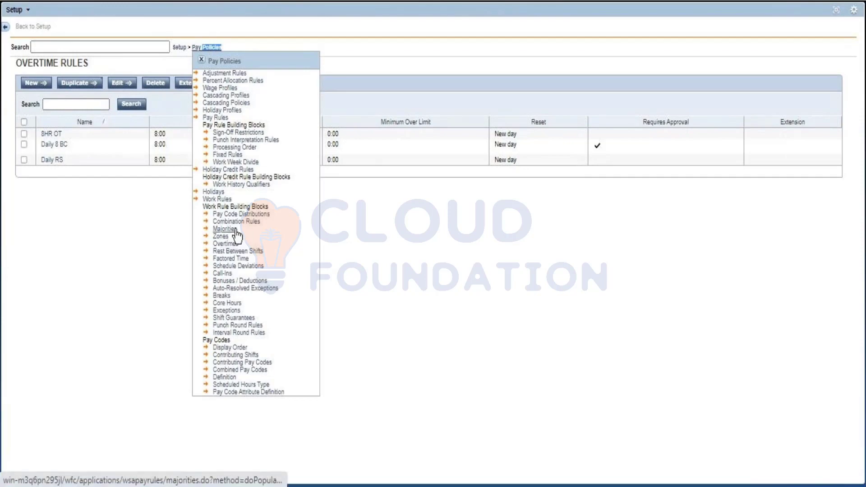
click(201, 57)
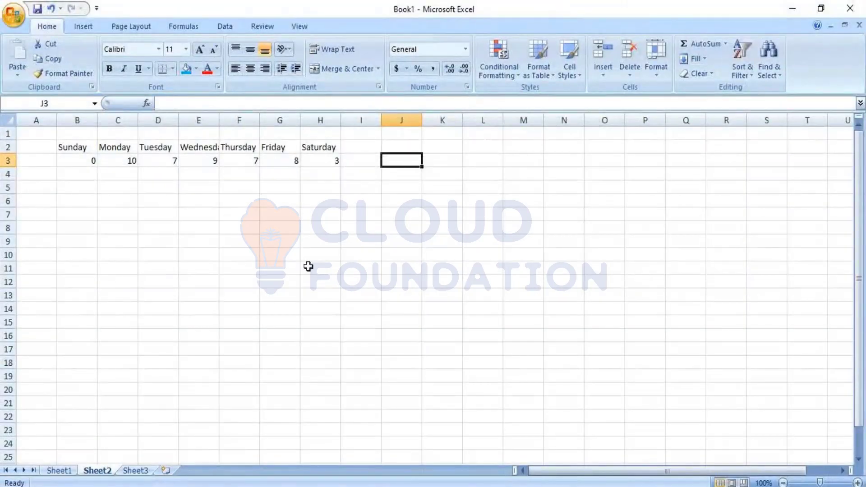
click(309, 267)
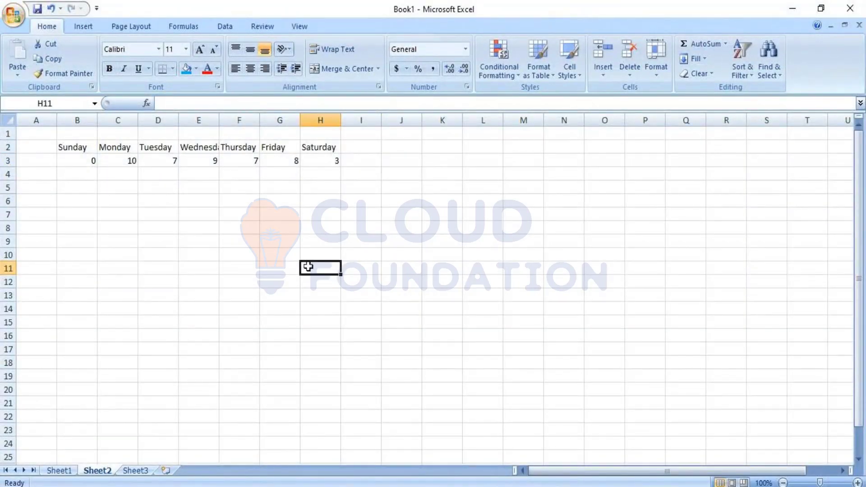
click(82, 191)
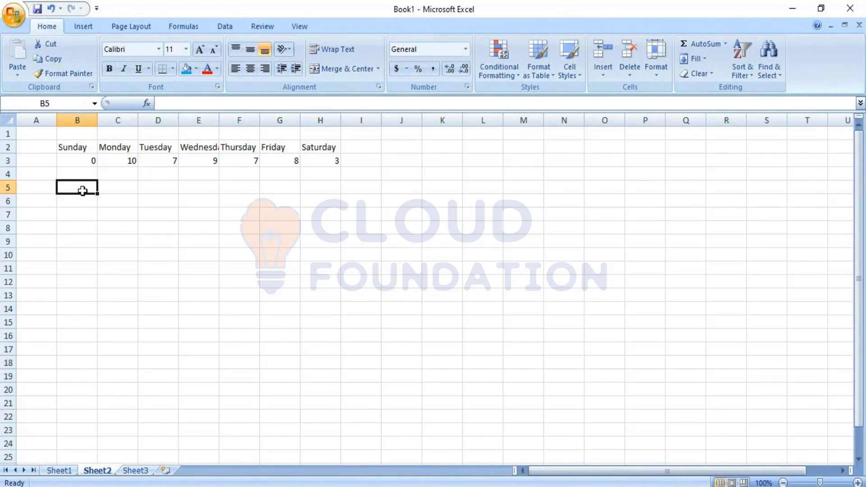
click(111, 159)
click(212, 149)
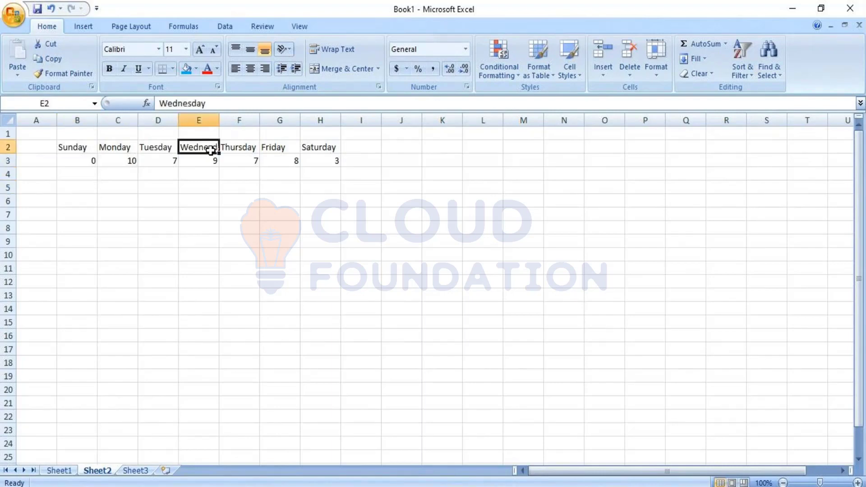
click(349, 159)
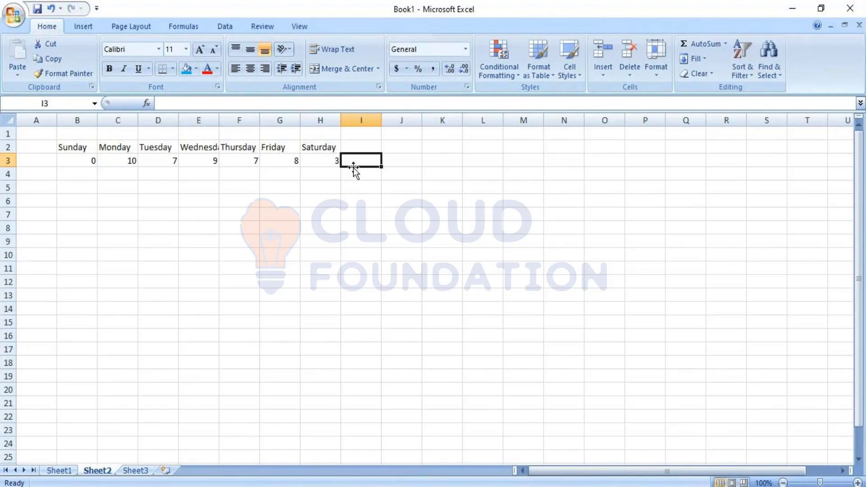
click(364, 290)
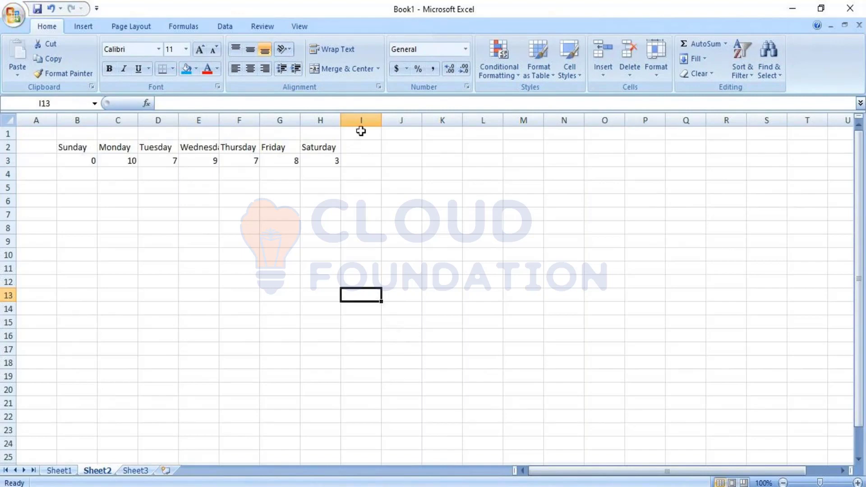
click(392, 160)
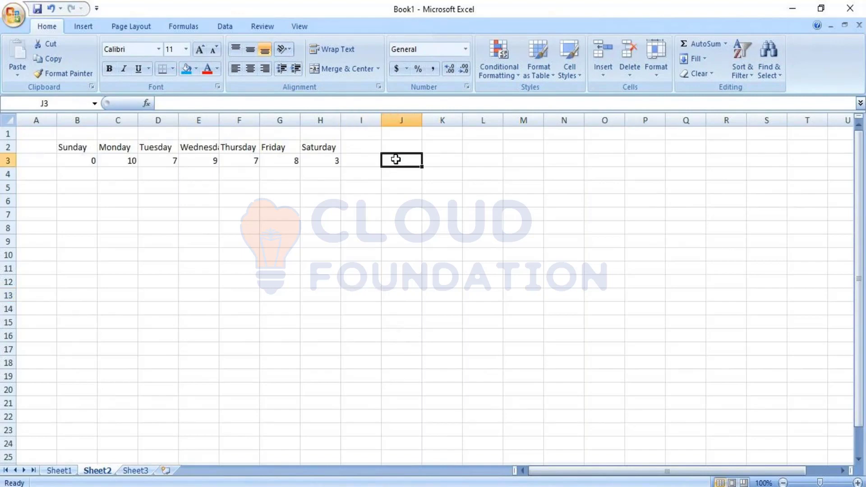
Step: Extend the weekday headings in row 2 with a second Sunday-to-Saturday week through column O
click(92, 161)
drag(92, 161, 321, 160)
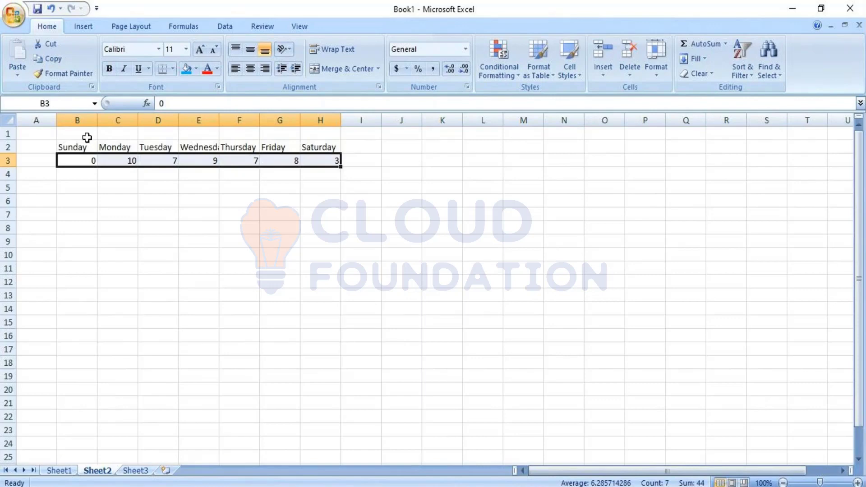
drag(77, 145, 610, 158)
click(468, 254)
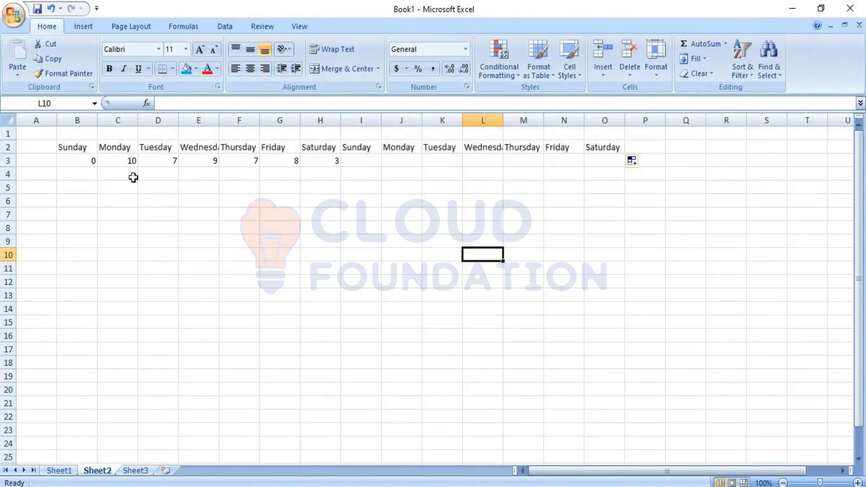
Step: Set the first week's Tuesday and Wednesday hours to 10 and Thursday's to 5, and clear Saturday's hours
click(116, 161)
key(Tab)
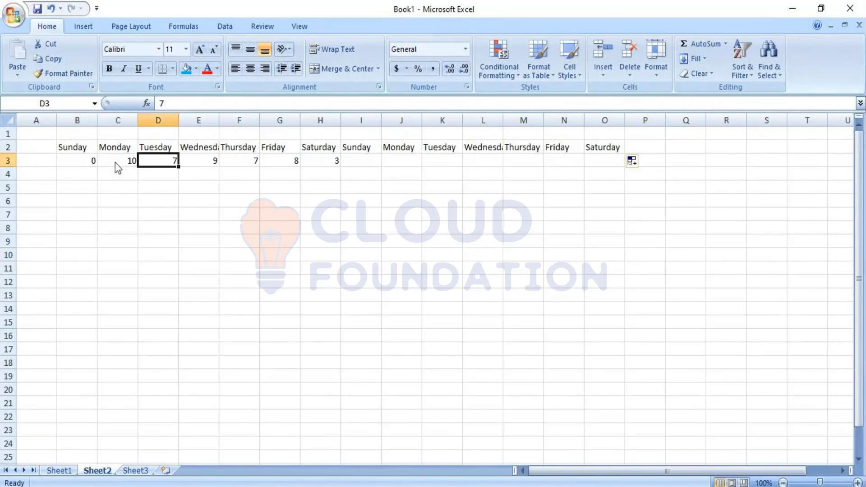
text(10)
key(Tab)
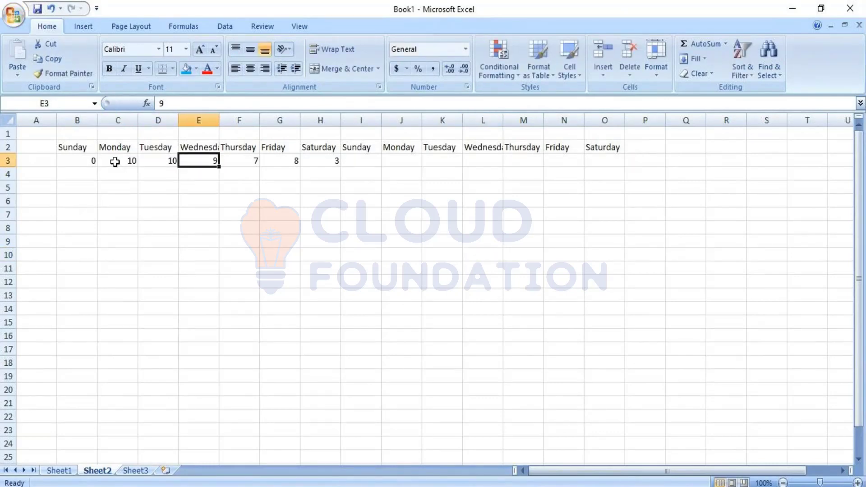
text(10)
key(Tab)
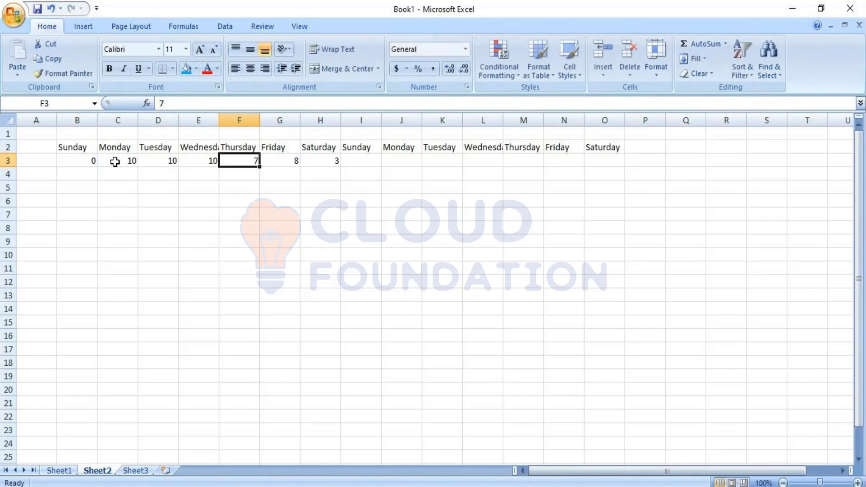
text(5)
key(Tab)
key(Tab)
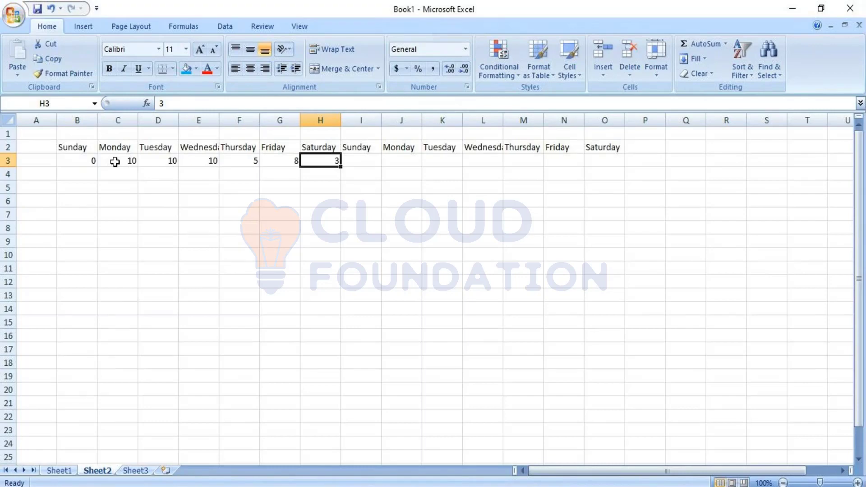
key(Delete)
key(Right)
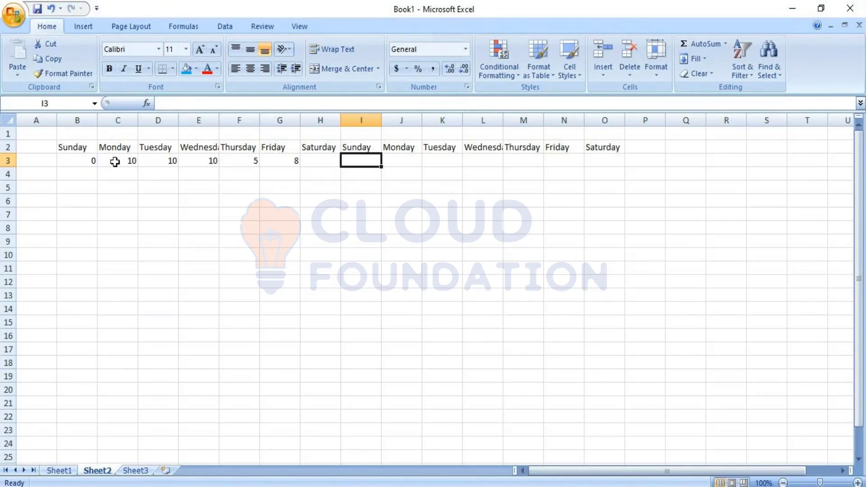
Step: Enter the second week's hours in row 3: Monday 8, Tuesday 7, and 8 for each day from Wednesday to Saturday
key(Right)
text(8)
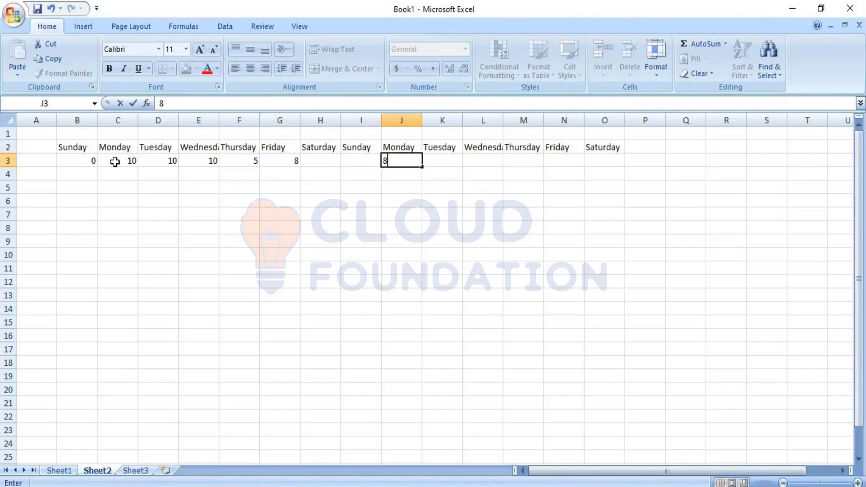
key(Right)
text(7)
key(Right)
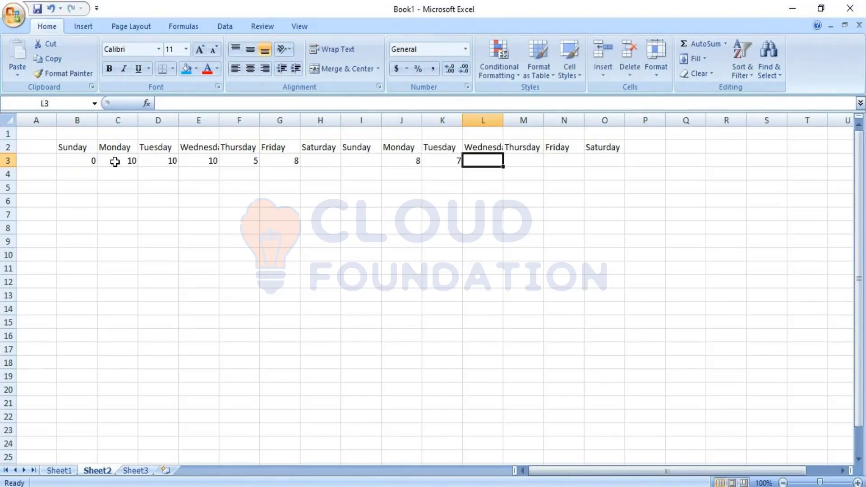
text(8)
key(Right)
text(8)
key(Right)
text(8)
key(Right)
text(8)
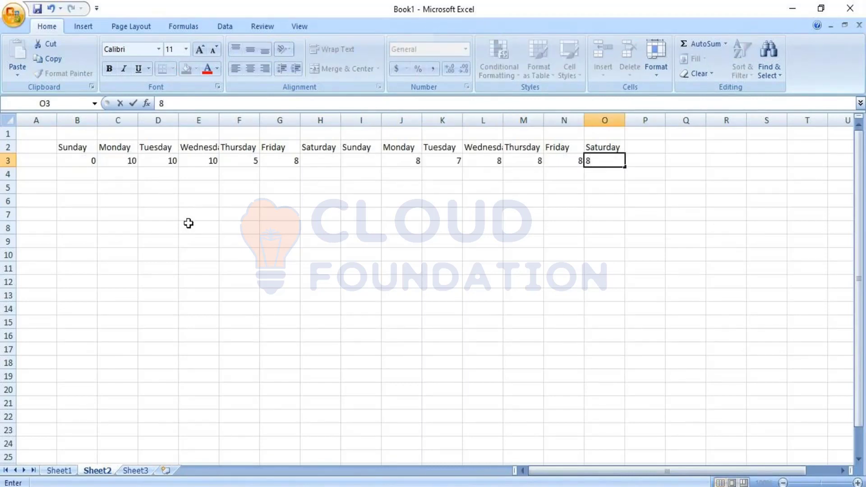
drag(189, 240, 243, 266)
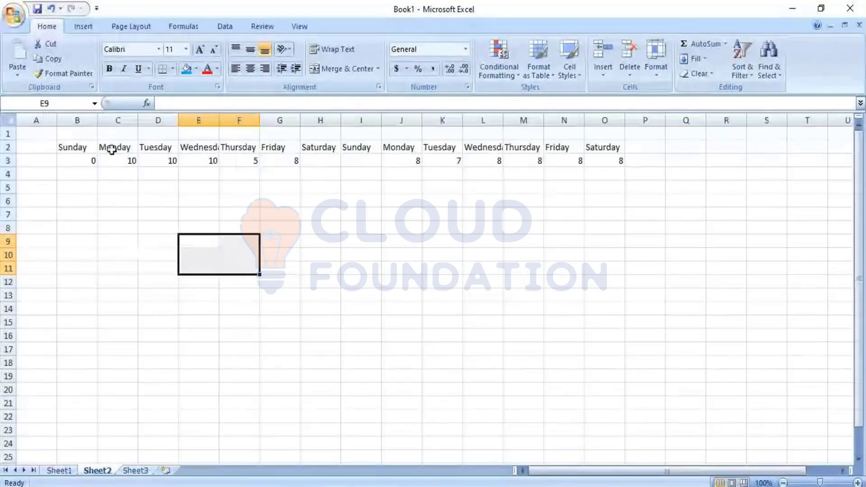
Step: Merge and center C4:G4 below the first week's hours and enter 43 as the weekly total
drag(116, 161, 292, 173)
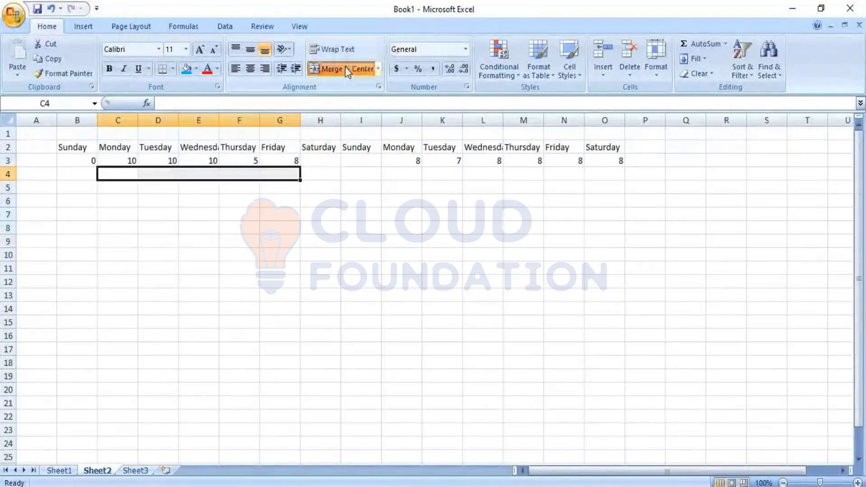
click(346, 69)
text(43)
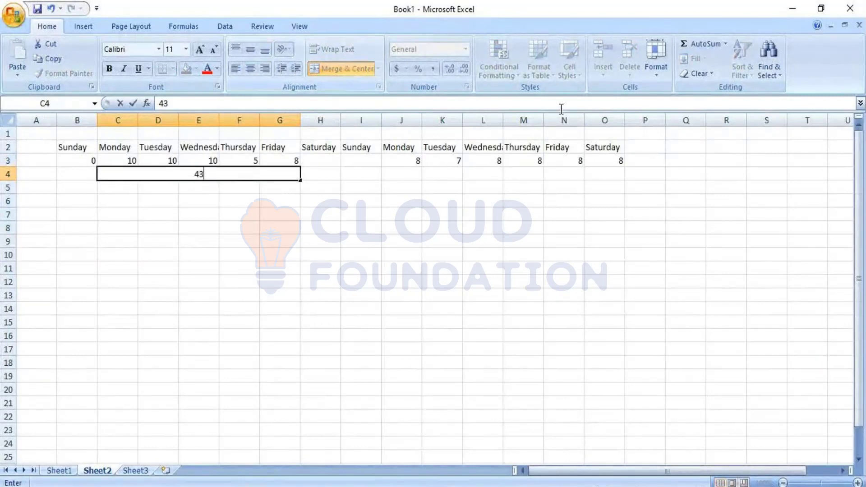
drag(396, 160, 615, 161)
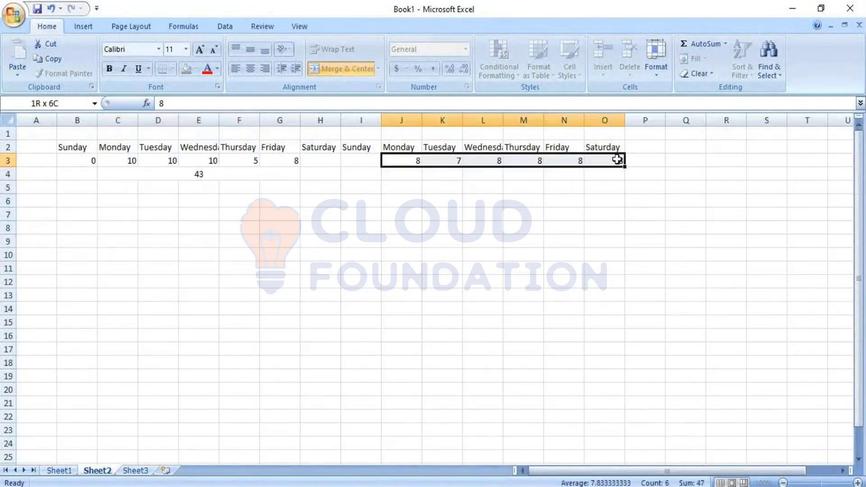
click(341, 66)
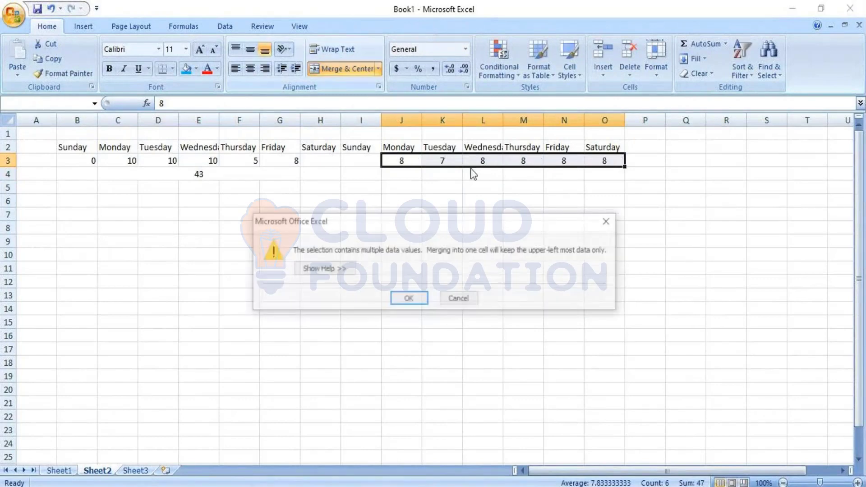
click(459, 299)
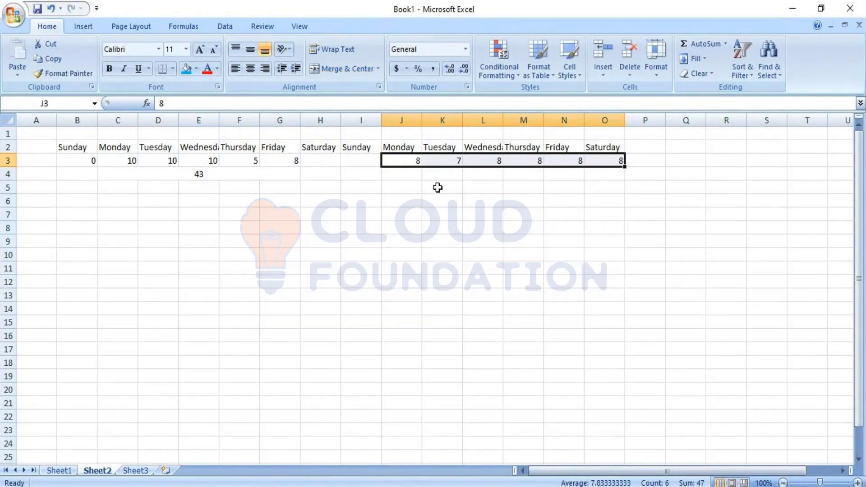
drag(452, 174, 549, 180)
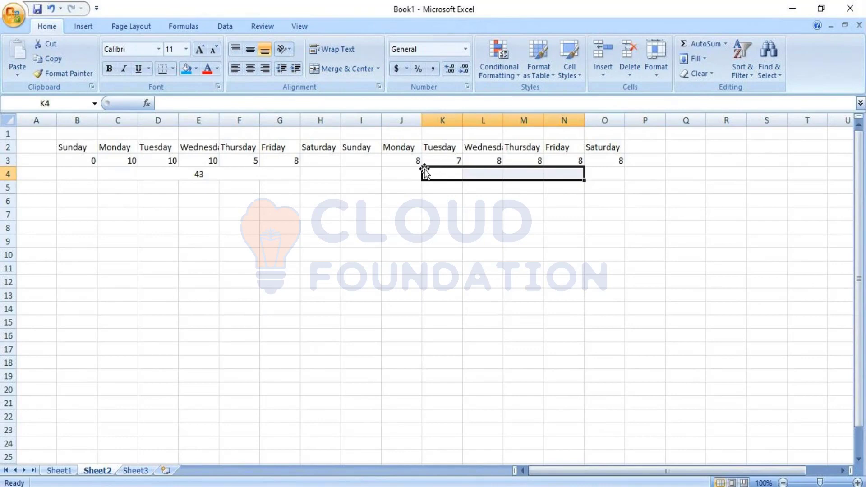
drag(423, 174, 596, 182)
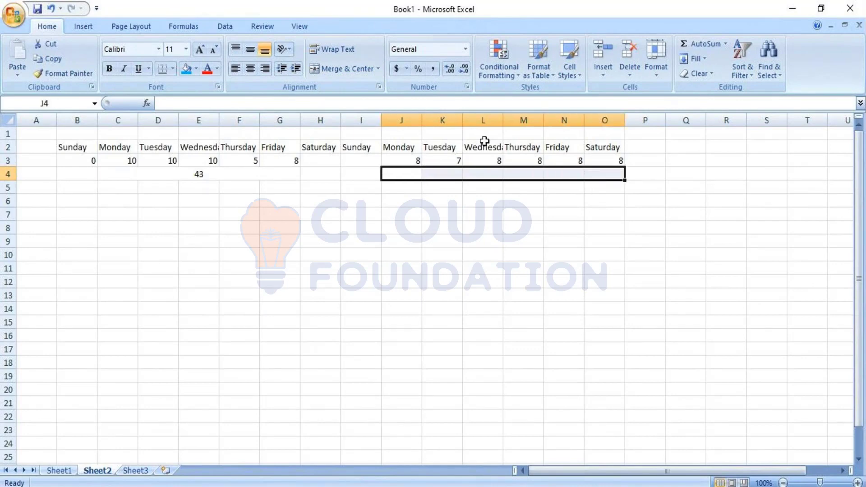
click(607, 296)
Step: Clear the second week's Saturday hours in cell O3
click(607, 163)
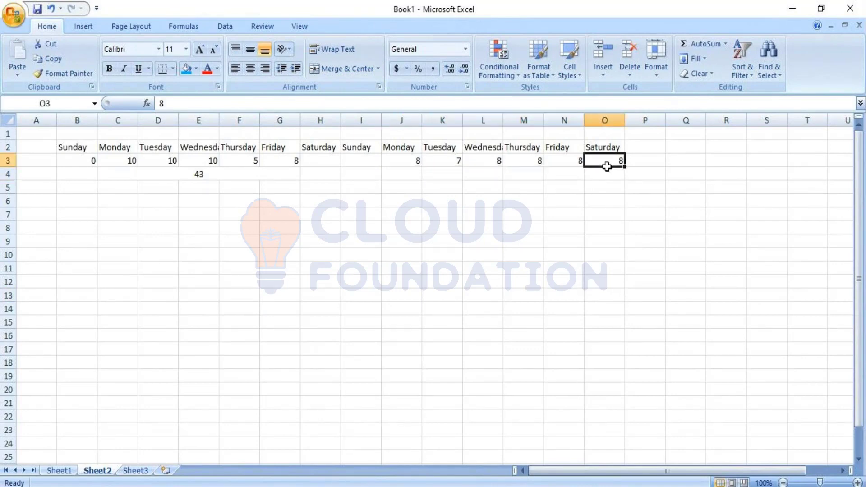
key(BackSpace)
click(607, 167)
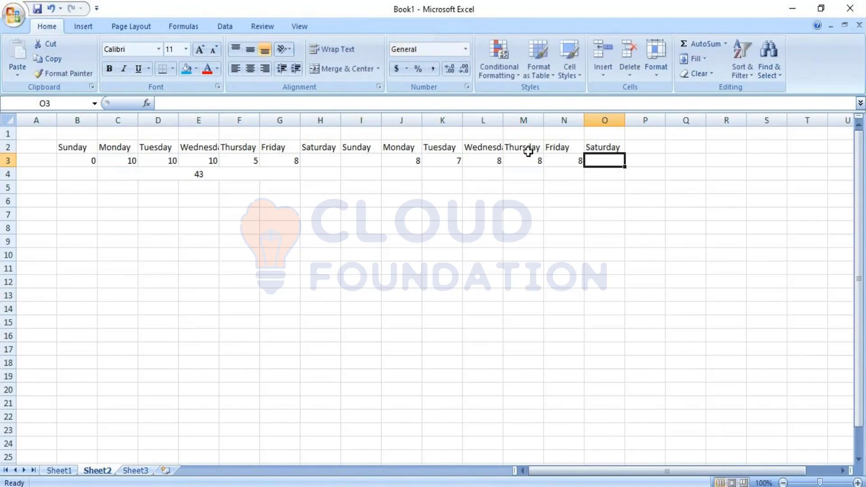
Step: Merge and center J4:N4 below the second week's hours and enter 39 as the weekly total
click(400, 241)
drag(400, 172, 566, 176)
click(332, 68)
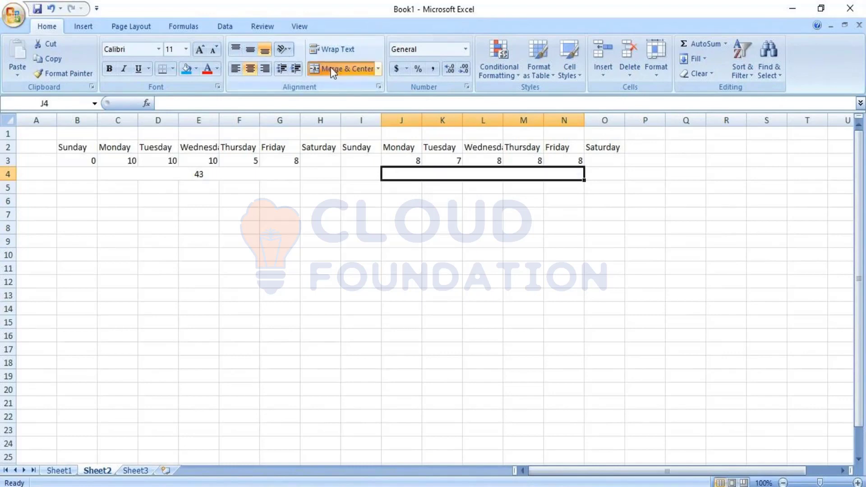
text(39)
key(Return)
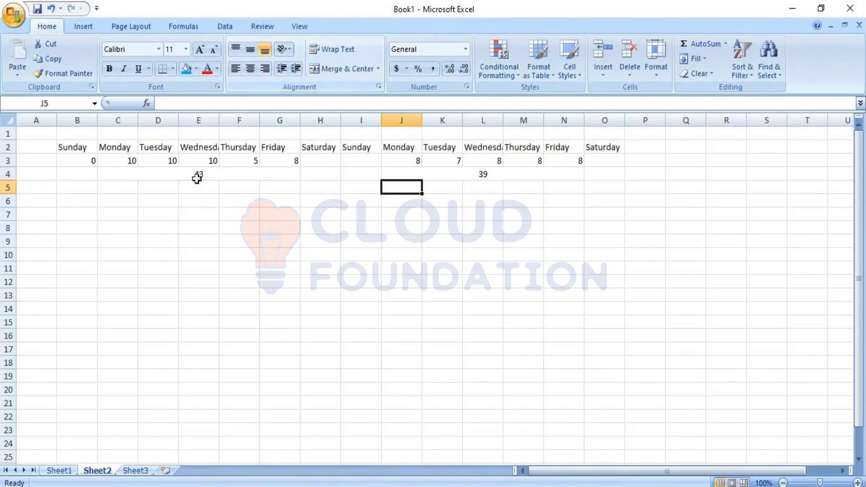
Step: Review both weeks' daily hours in row 3 and compare the two weekly totals in row 4, separately and combined
click(162, 176)
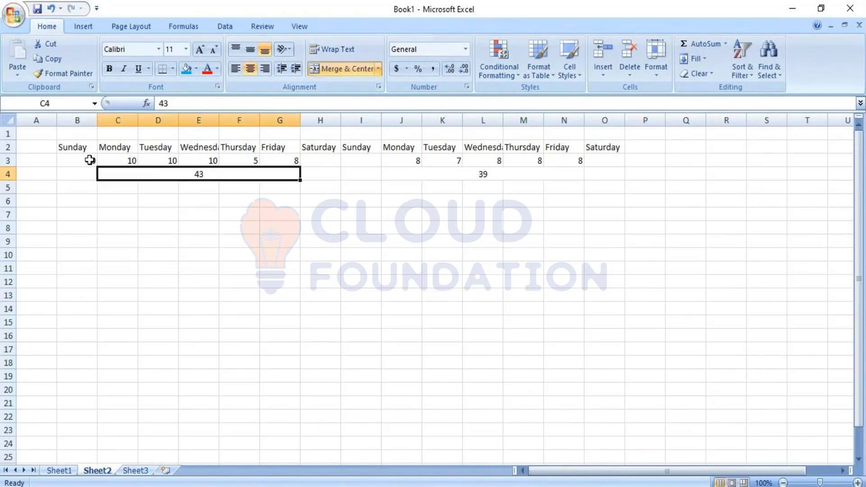
drag(91, 163, 309, 150)
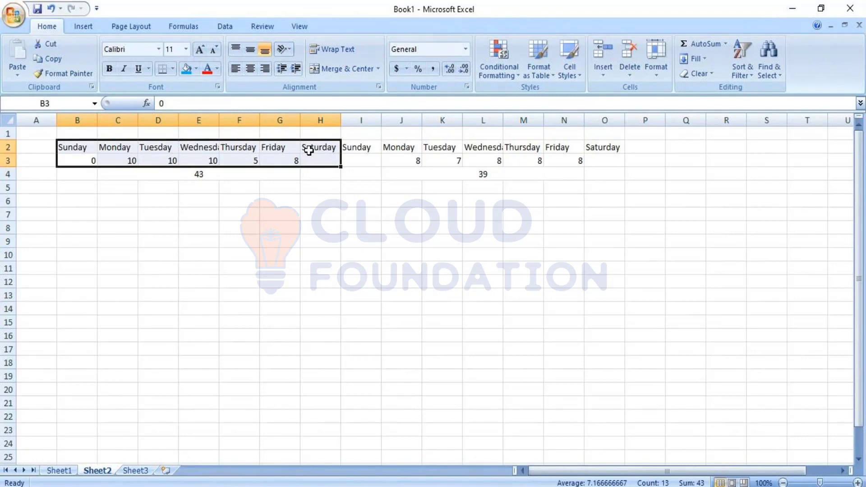
drag(396, 163, 587, 155)
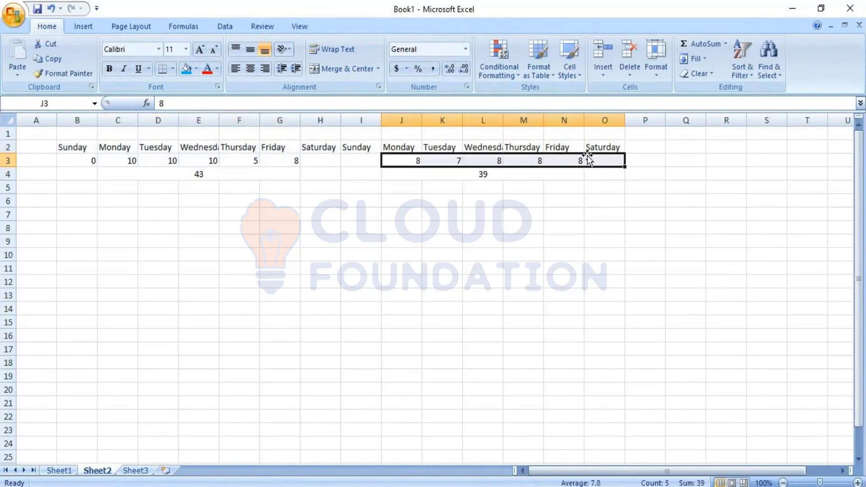
click(488, 174)
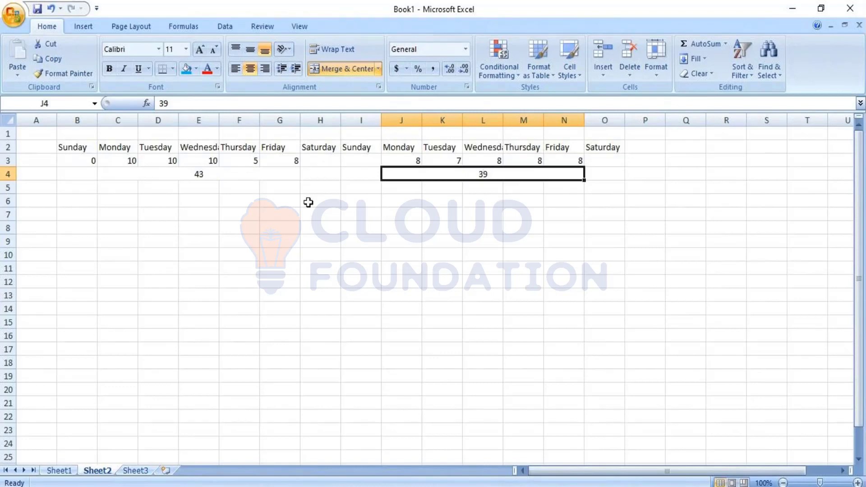
click(92, 176)
drag(92, 176, 586, 170)
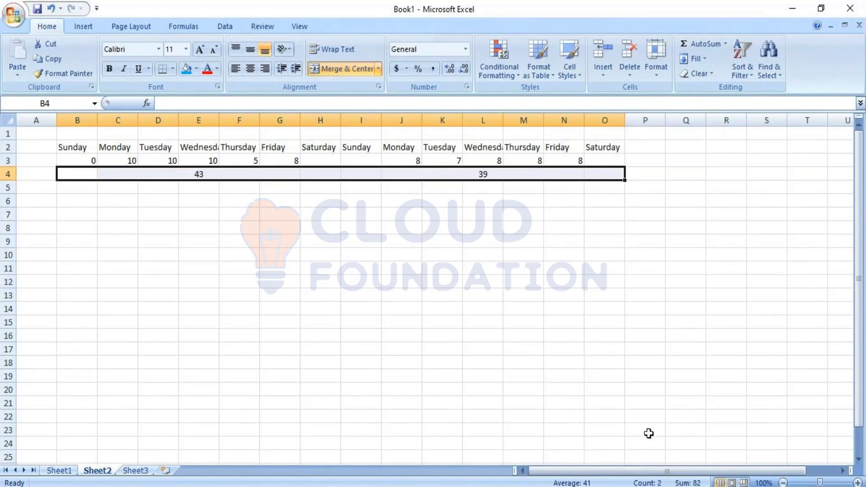
click(194, 171)
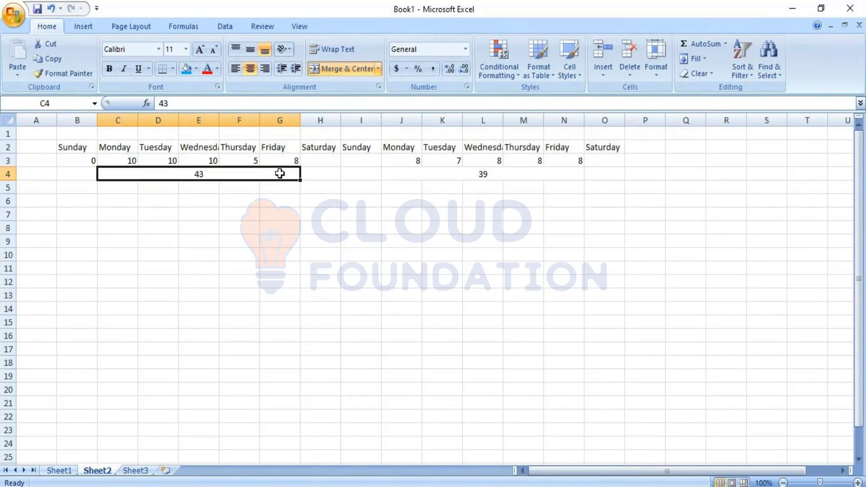
click(497, 170)
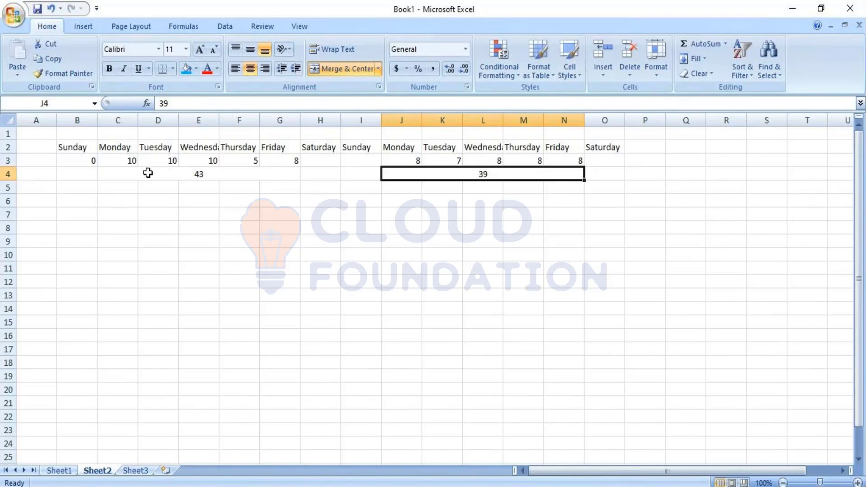
drag(147, 170, 460, 174)
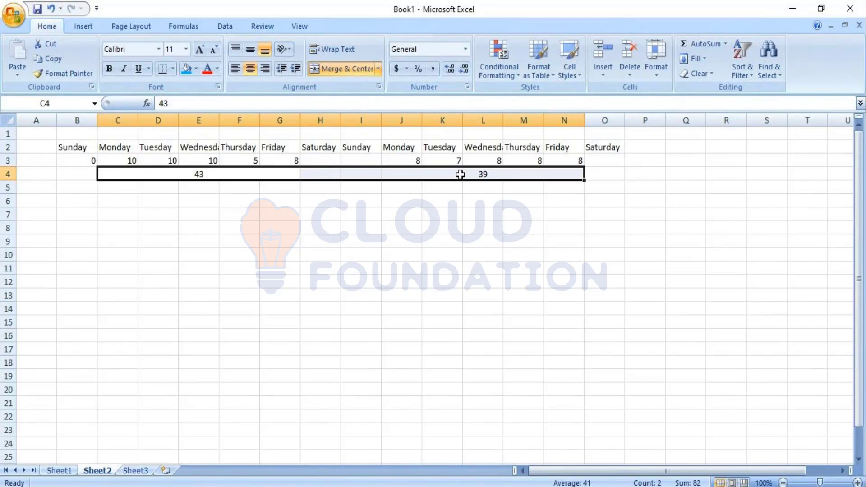
Step: Add a Regular label in G5 below the weekly totals and enter 79 beside it in H5
click(648, 172)
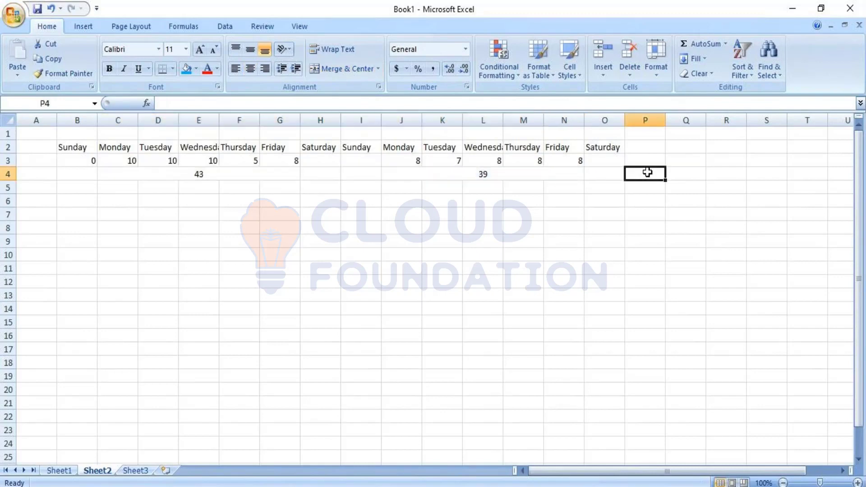
key(Left)
key(Left)
key(Left)
key(Left)
key(Left)
key(Left)
key(Left)
key(Left)
key(Left)
key(Down)
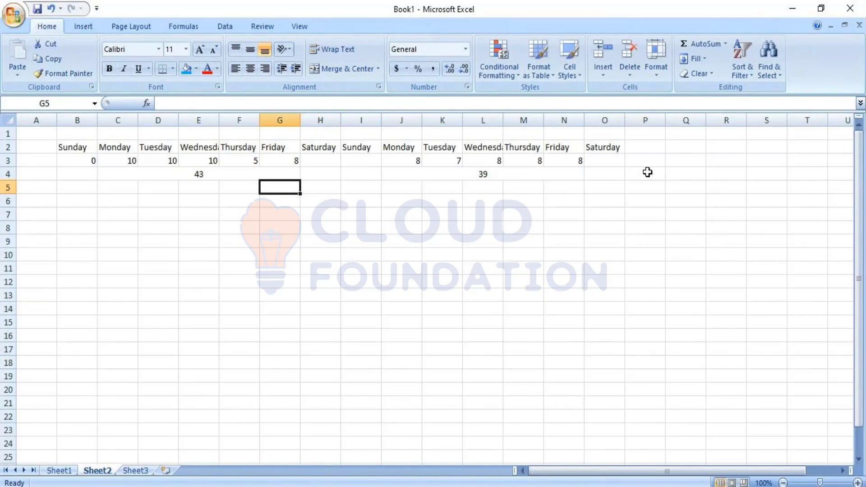
text(Regular)
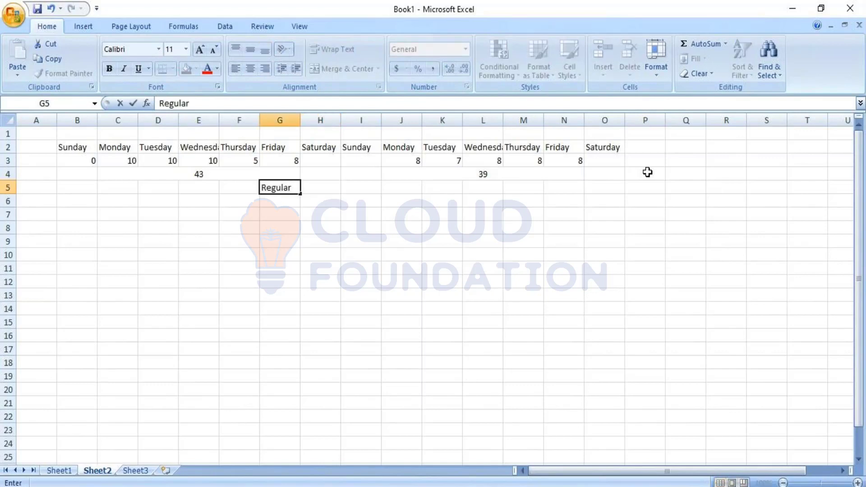
key(Right)
text(79)
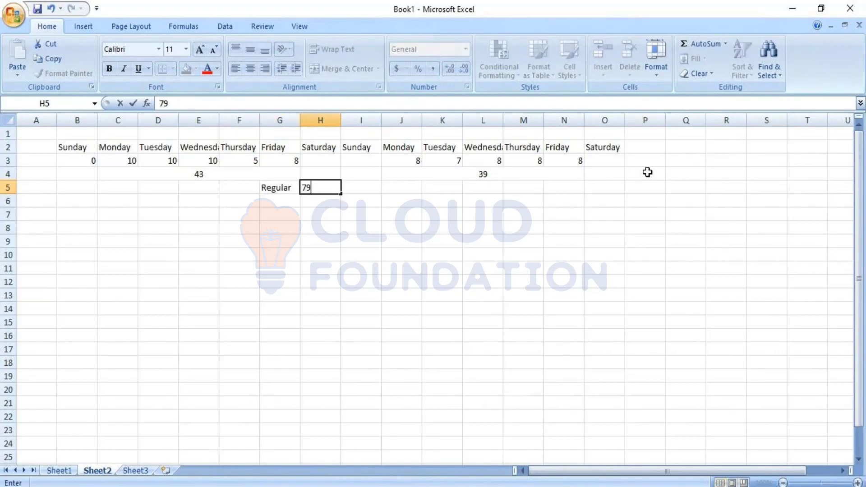
key(Down)
key(Left)
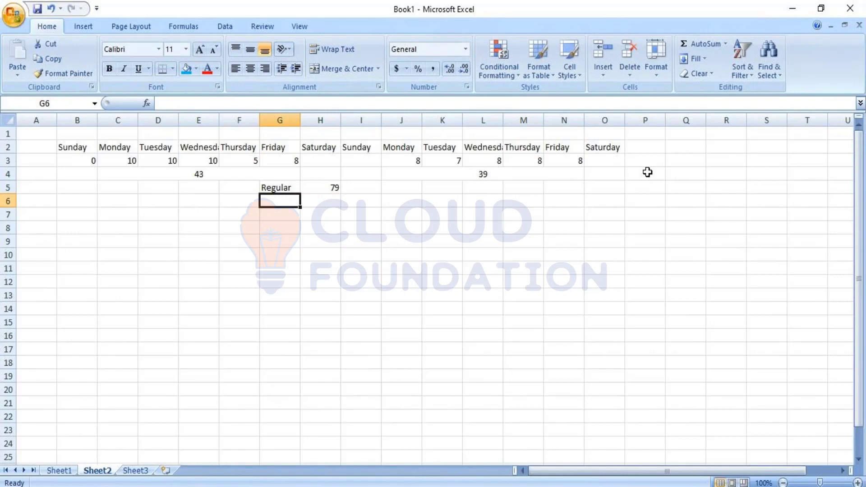
Step: Add an OT label in G6 below the Regular label and enter 3 beside it in H6
text(IT)
key(BackSpace)
key(BackSpace)
text(OT)
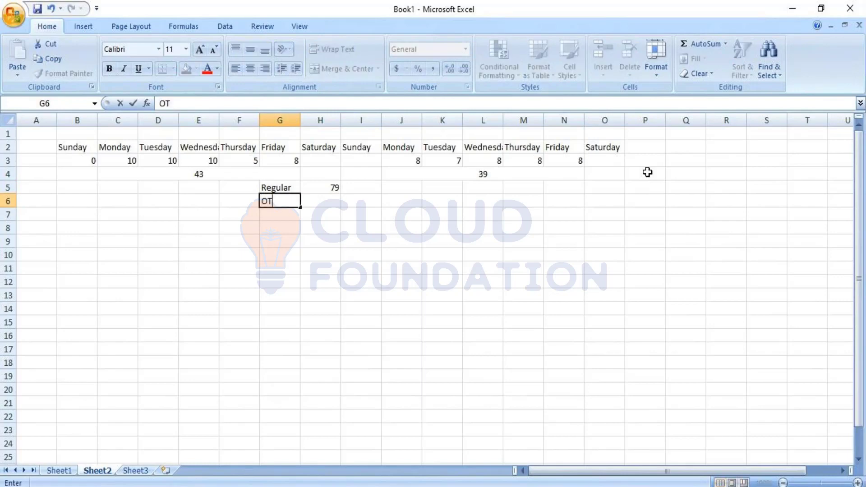
key(Right)
text(3)
key(Down)
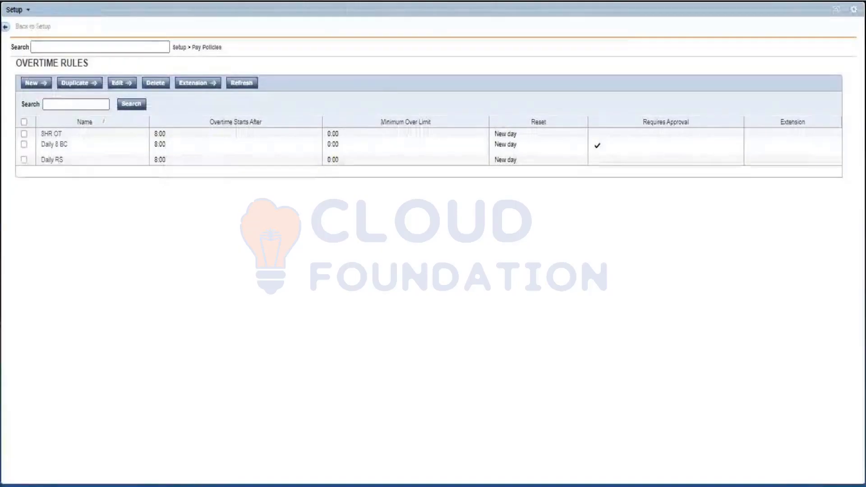
Step: Create a new overtime rule in Workforce Central named Weekly RS, with overtime starting after 40:00 hours
click(34, 84)
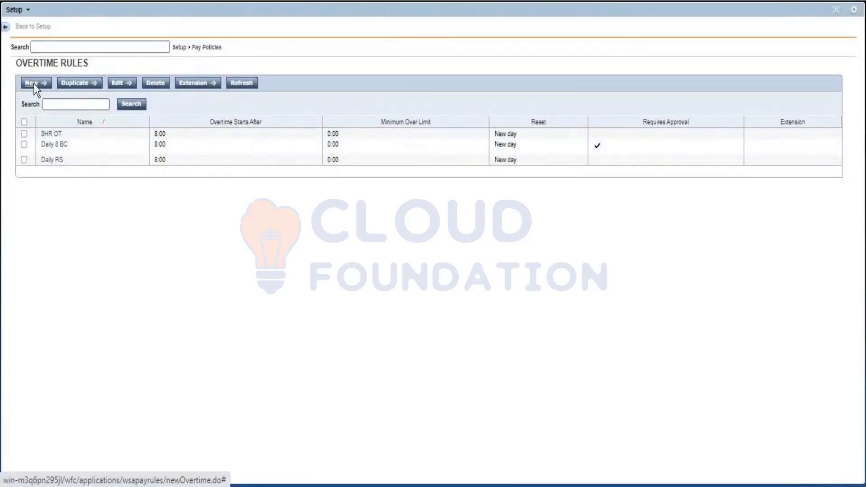
text(Weekly RS)
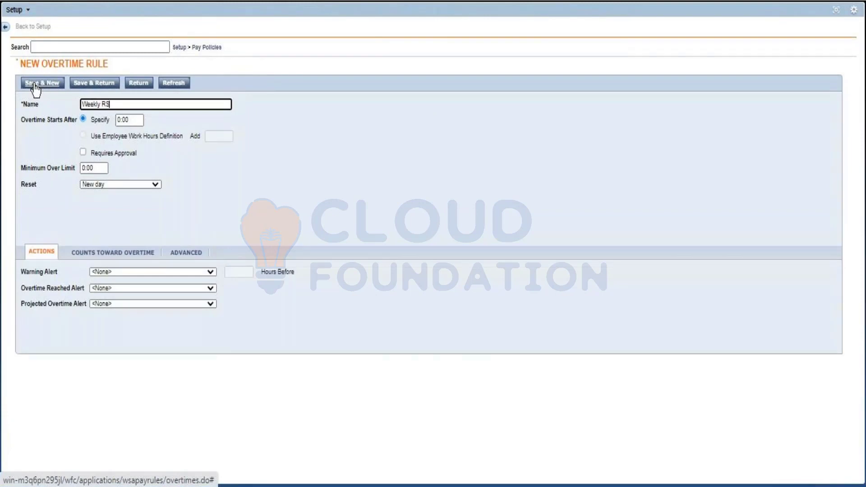
click(116, 121)
key(Delete)
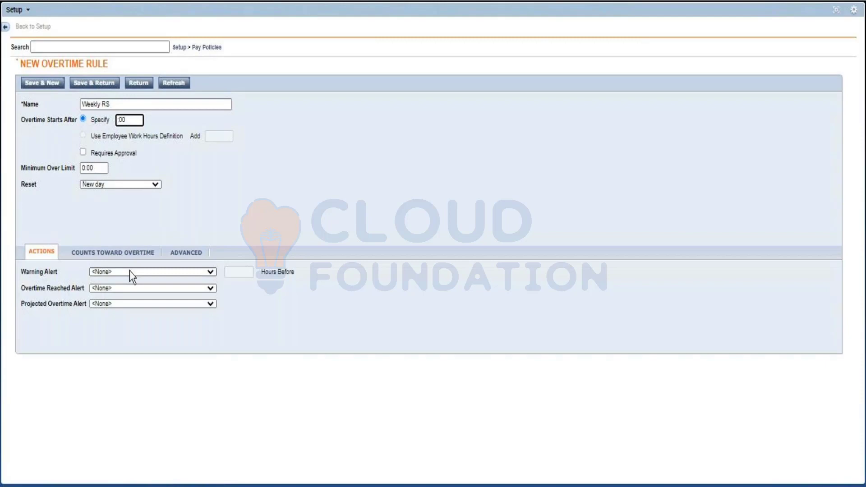
text(40)
click(245, 191)
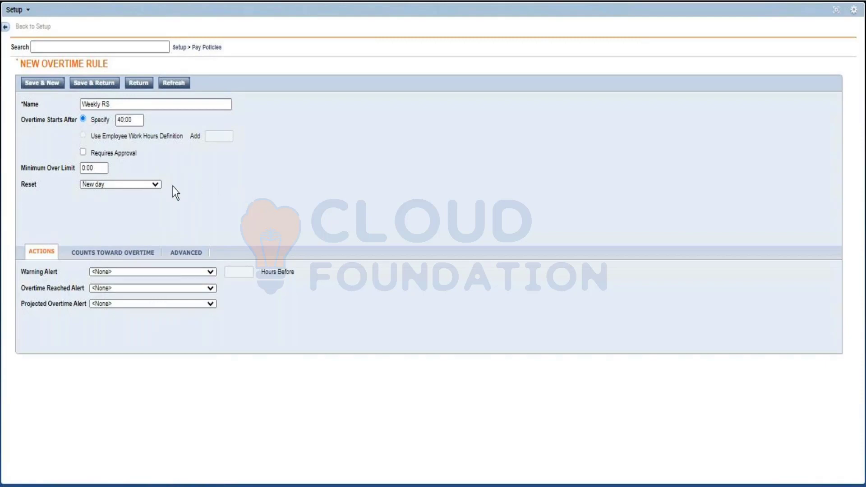
Step: Set the Weekly RS rule to reset on New week and save it, returning to the overtime rules list
click(156, 184)
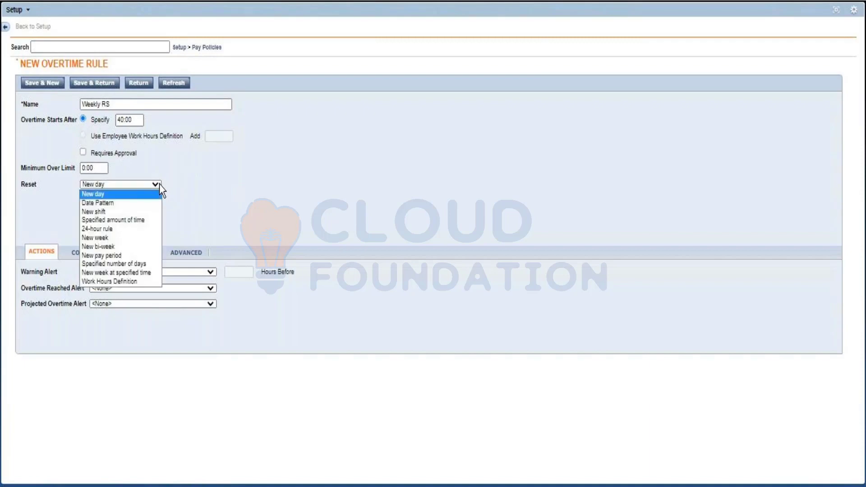
click(131, 237)
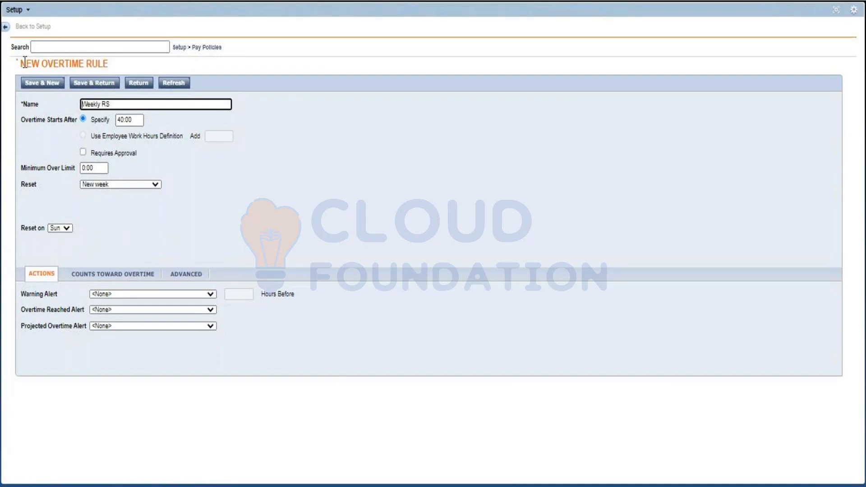
click(78, 83)
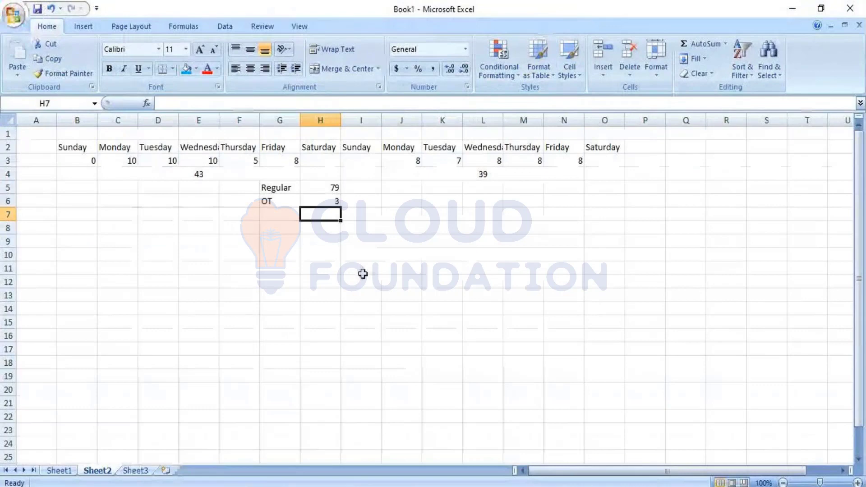
Step: Switch back to the Excel workbook and examine the first and second week's totals in row 4
click(239, 295)
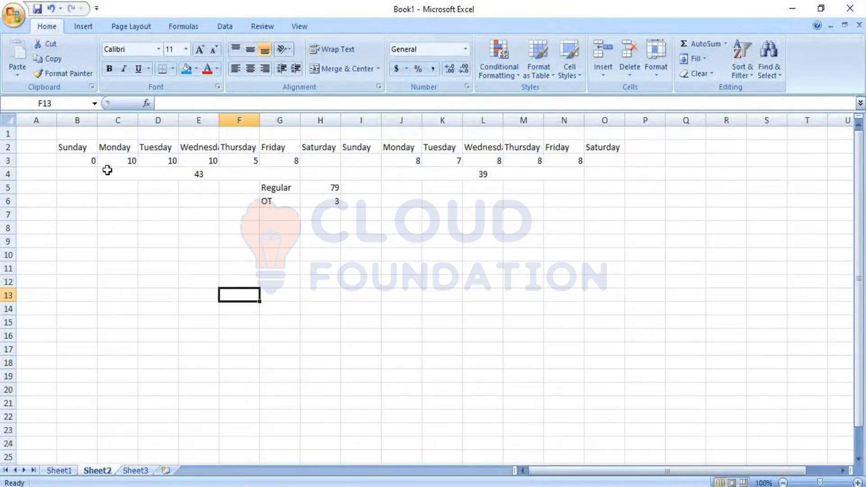
click(107, 170)
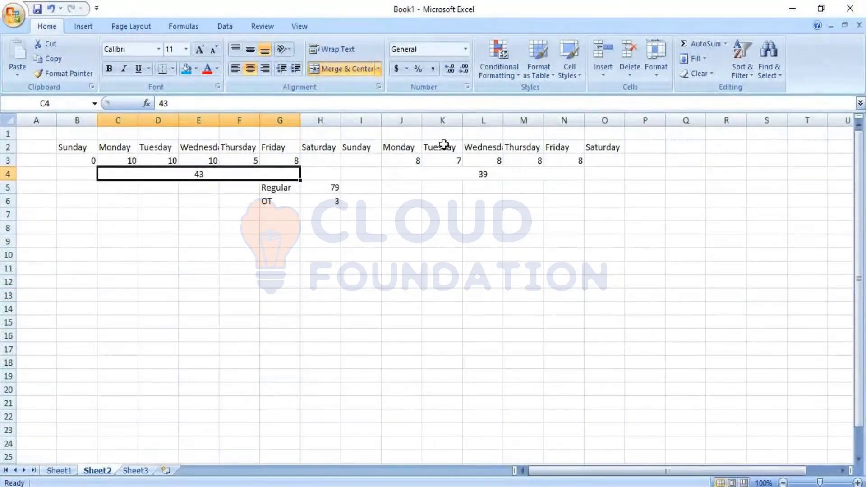
click(441, 172)
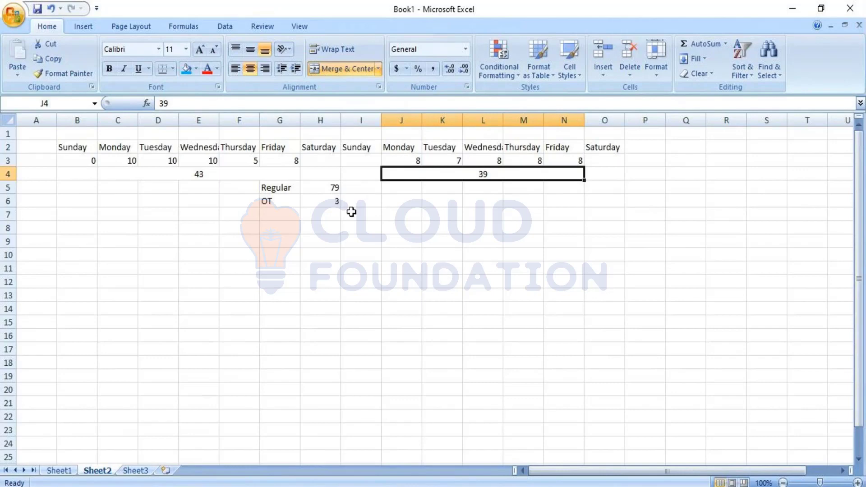
Step: Unmerge and clear the two weekly totals in row 4, and merge B4:O4 into one centred cell
drag(130, 172, 454, 176)
click(334, 72)
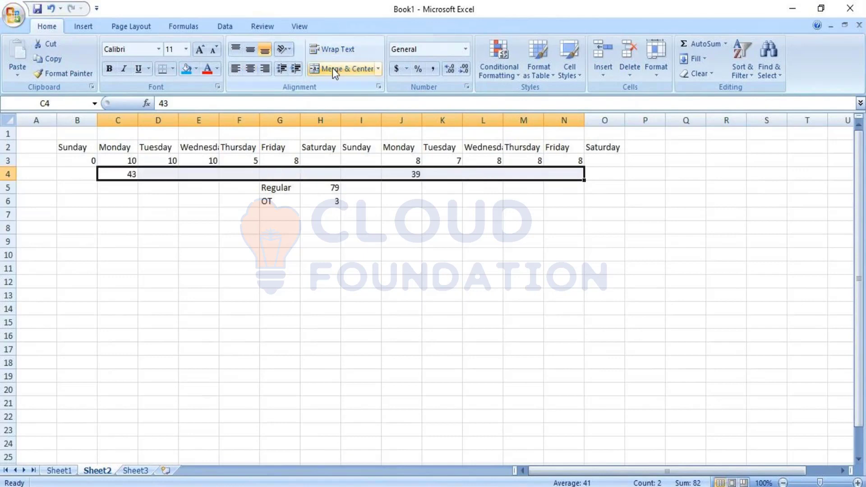
key(Delete)
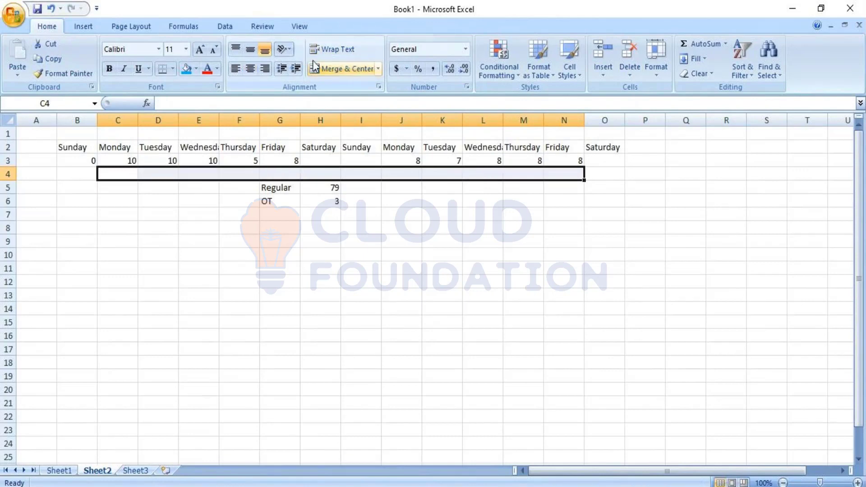
drag(83, 175, 611, 173)
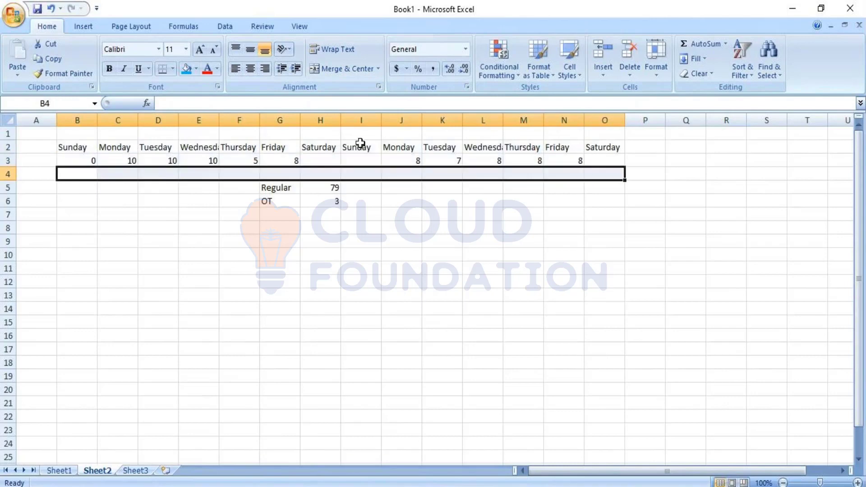
click(343, 68)
Step: Check the sum of the two weeks' hours in row 3 and enter 82 in the merged cell B4
drag(96, 158, 611, 155)
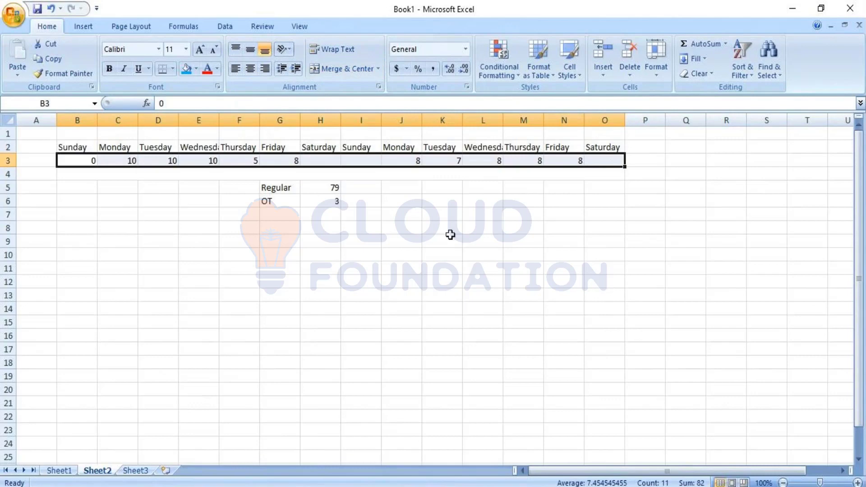
click(383, 176)
text(80)
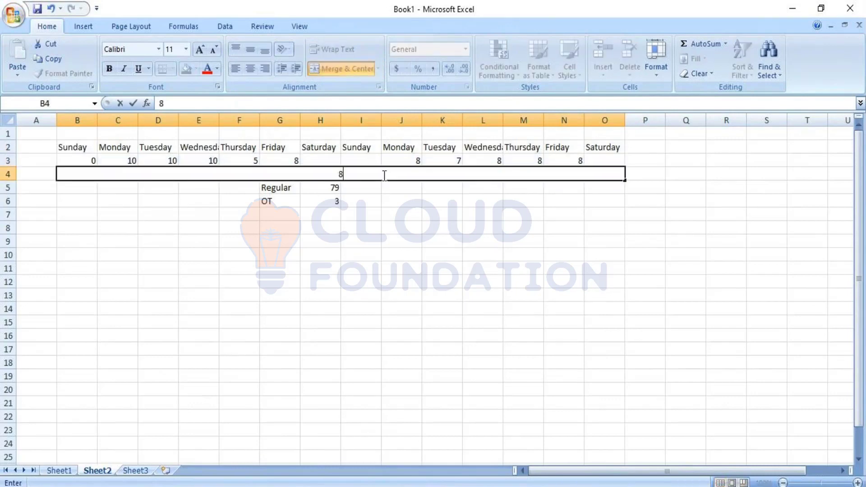
key(BackSpace)
text(2)
click(302, 255)
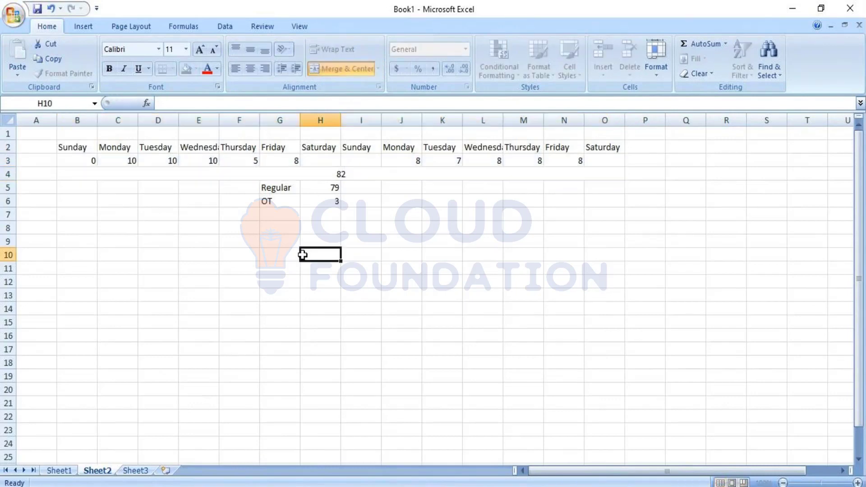
Step: Insert a blank row above the Regular row
click(8, 188)
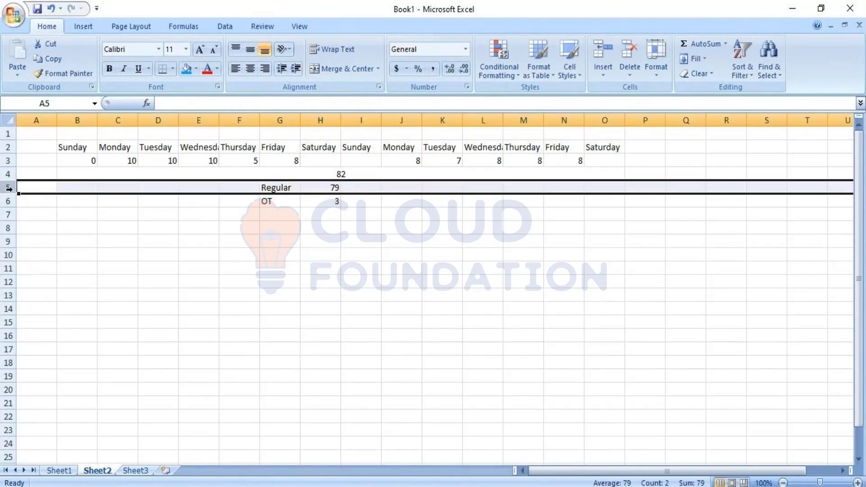
right_click(8, 188)
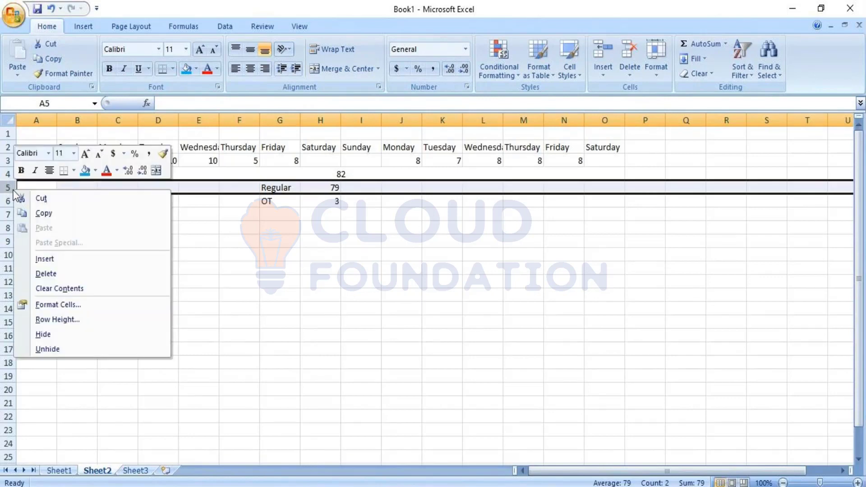
key(Escape)
right_click(8, 189)
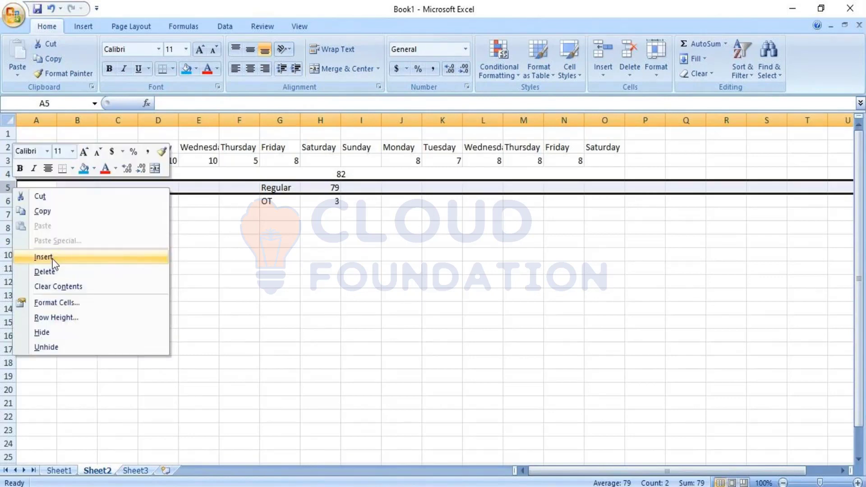
click(51, 258)
Step: Enter the column headings Weekly in H5 and Bi-Weekly in I5
click(316, 186)
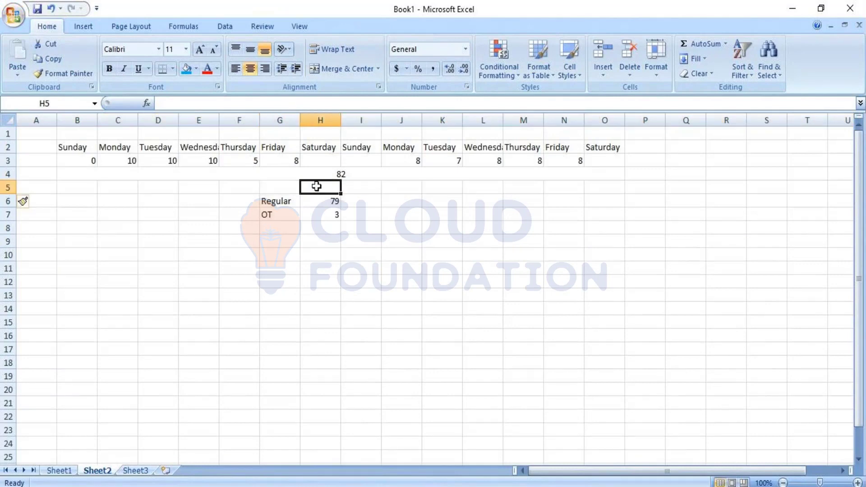
text(Weekly)
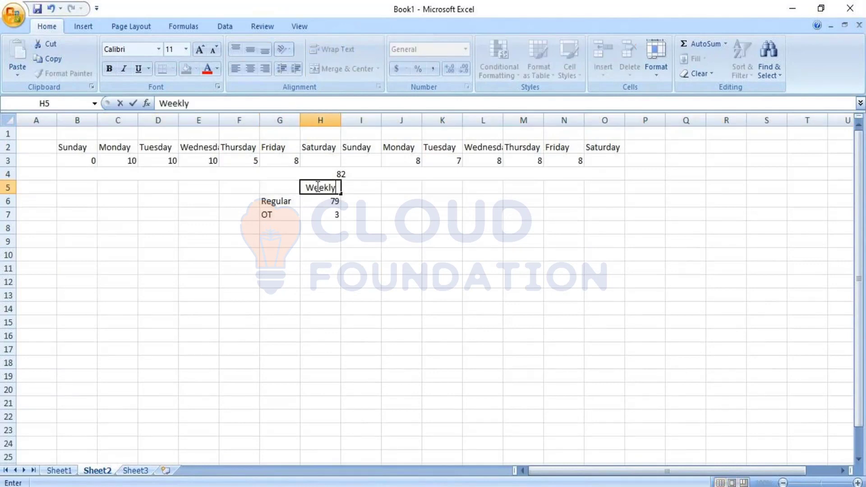
key(Tab)
text(Bi-Week)
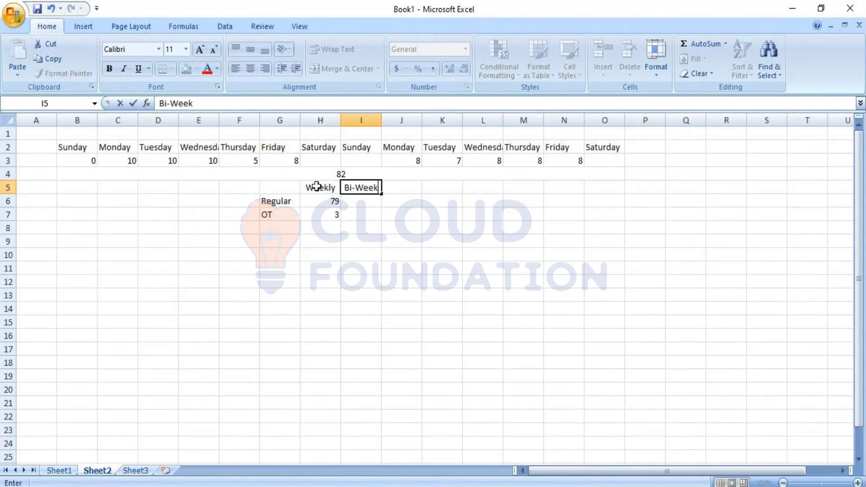
text(ly)
key(Return)
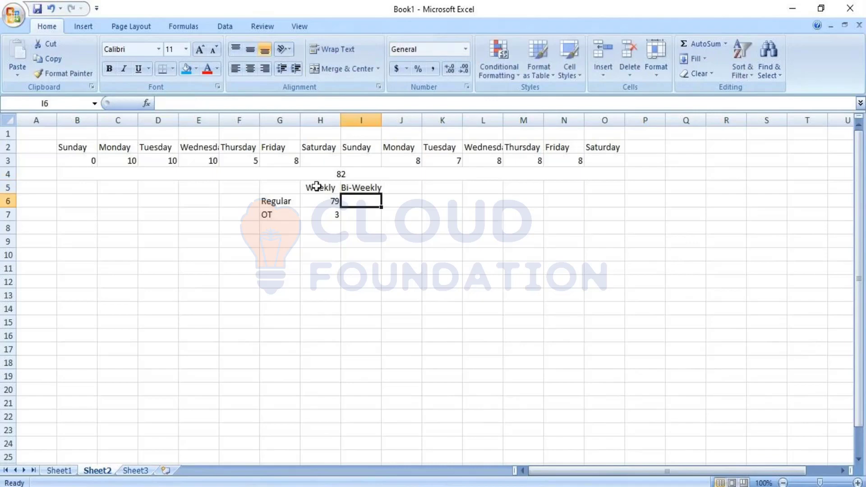
Step: Fill in the Bi-Weekly column with 82 regular hours in I6 and 2 OT hours in I7
drag(406, 282, 406, 268)
click(370, 204)
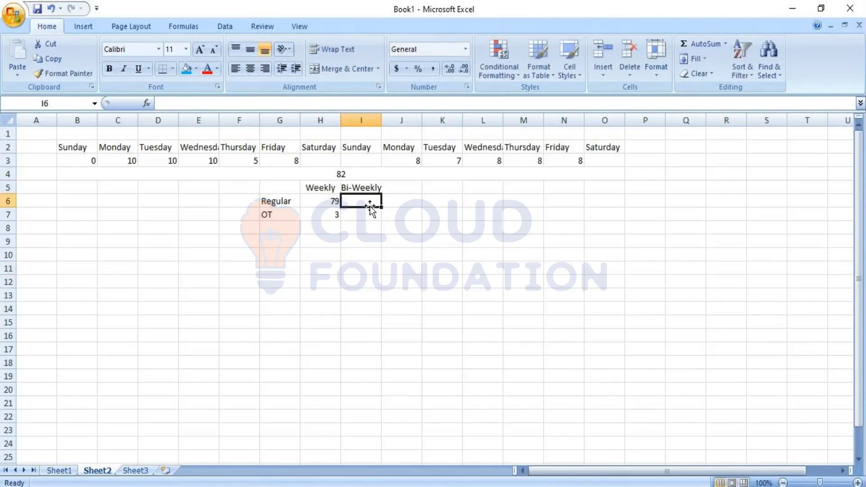
text(82)
key(Return)
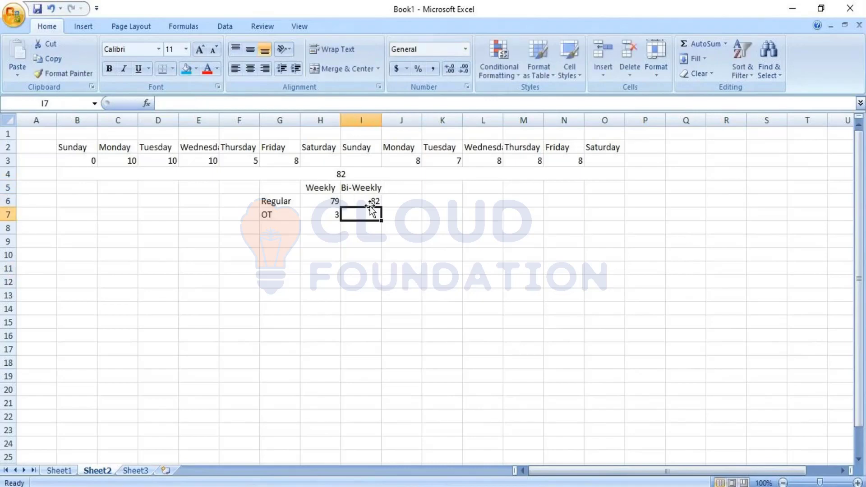
text(2)
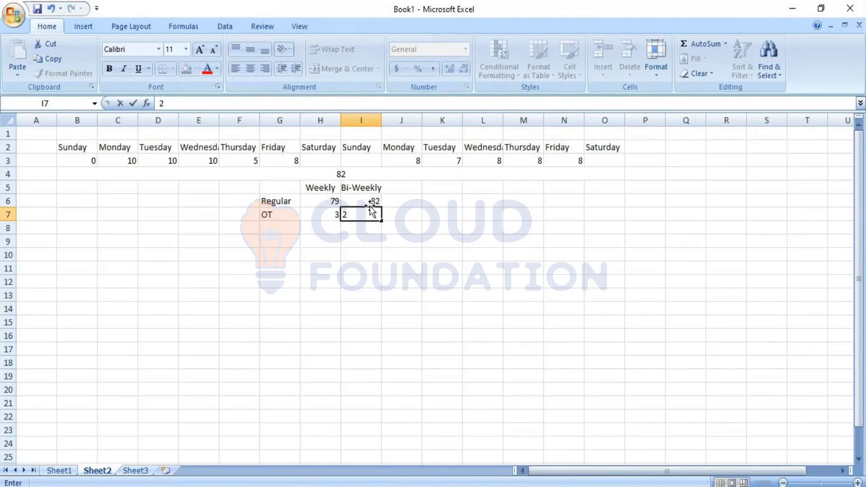
click(436, 256)
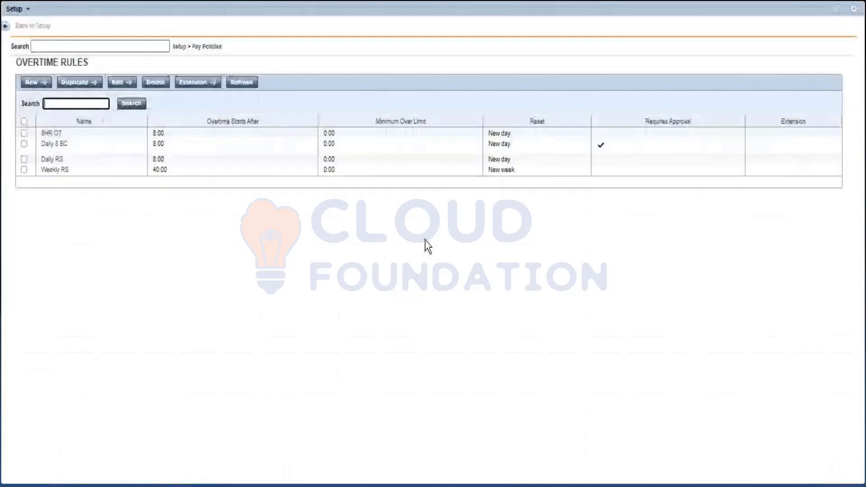
Step: Start a new overtime rule in Workforce Central and set its reset to New bi-week
click(35, 83)
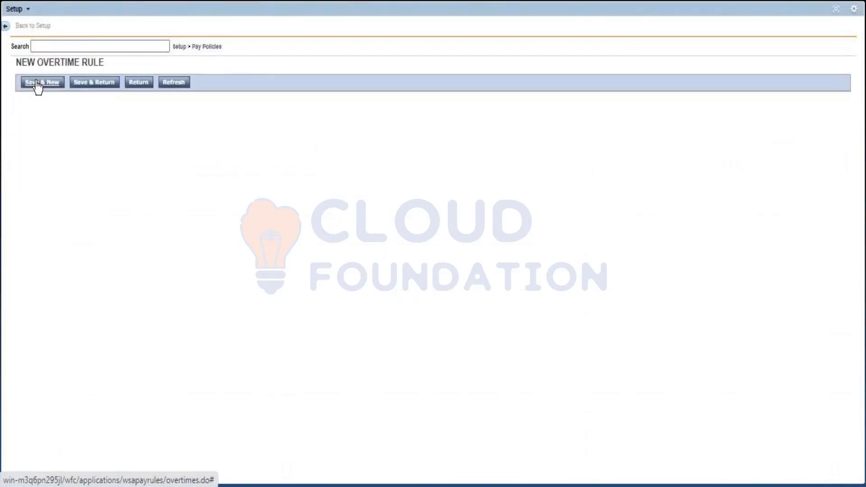
click(118, 184)
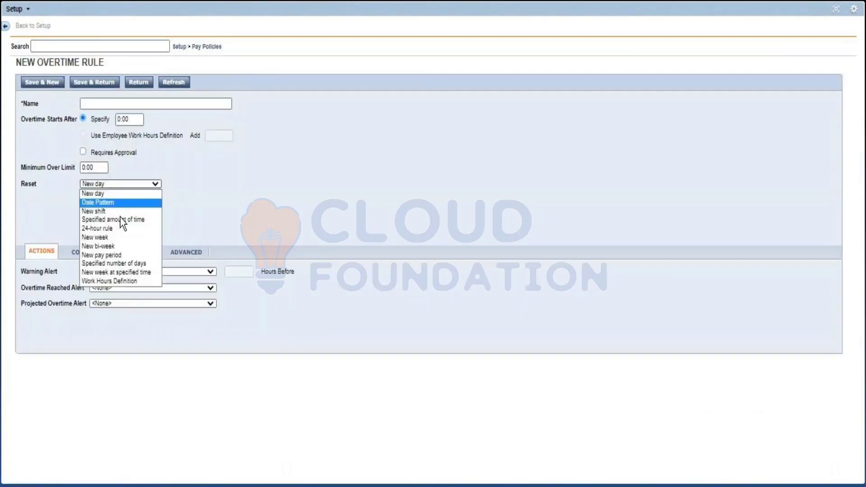
click(113, 247)
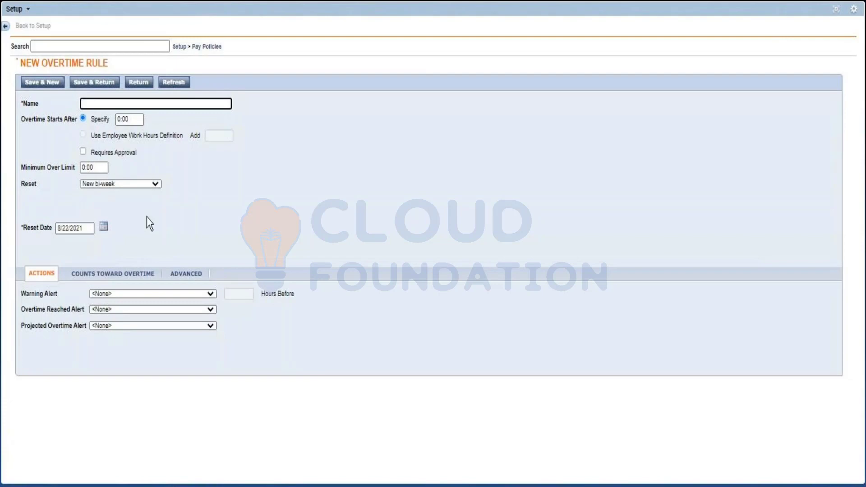
click(136, 185)
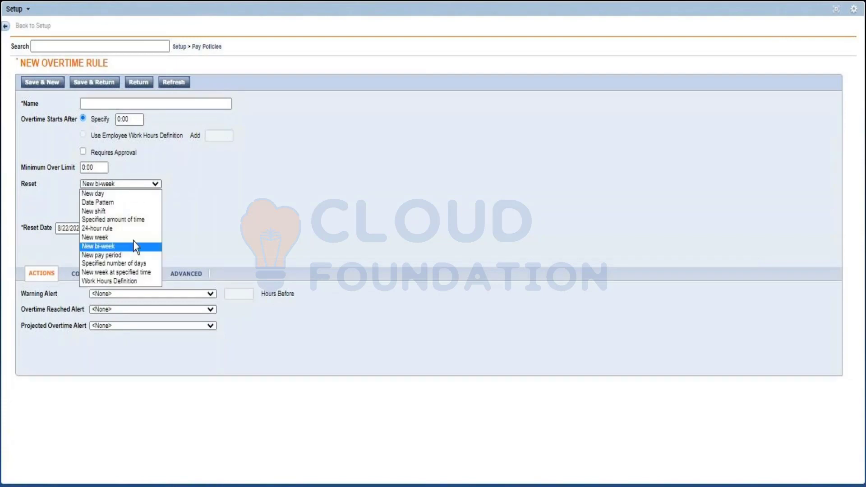
click(233, 235)
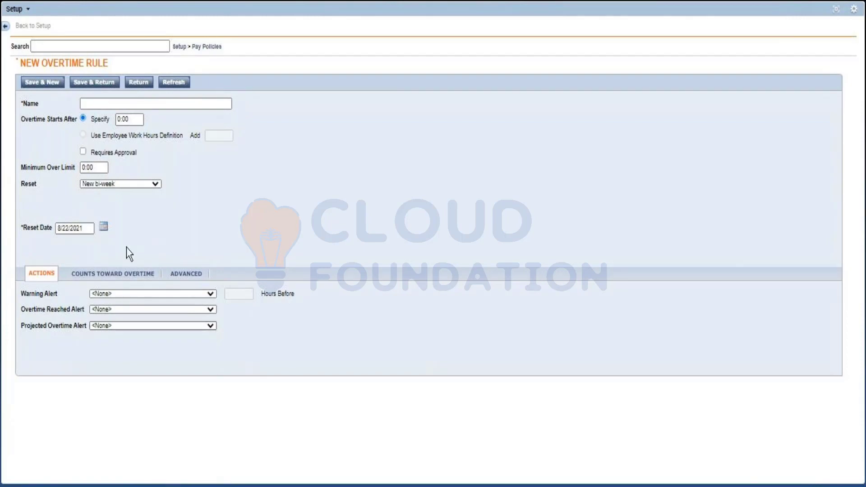
Step: View the new rule's Counts Toward Overtime options and return to the overtime rules list without saving
click(92, 274)
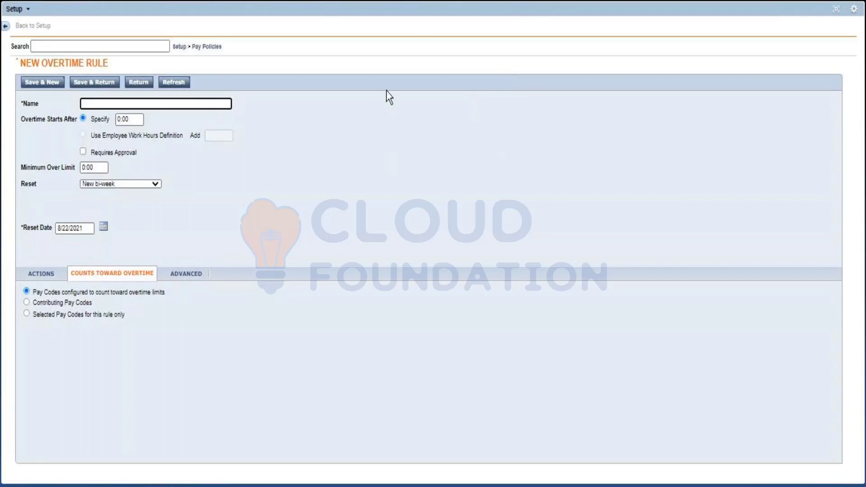
click(138, 82)
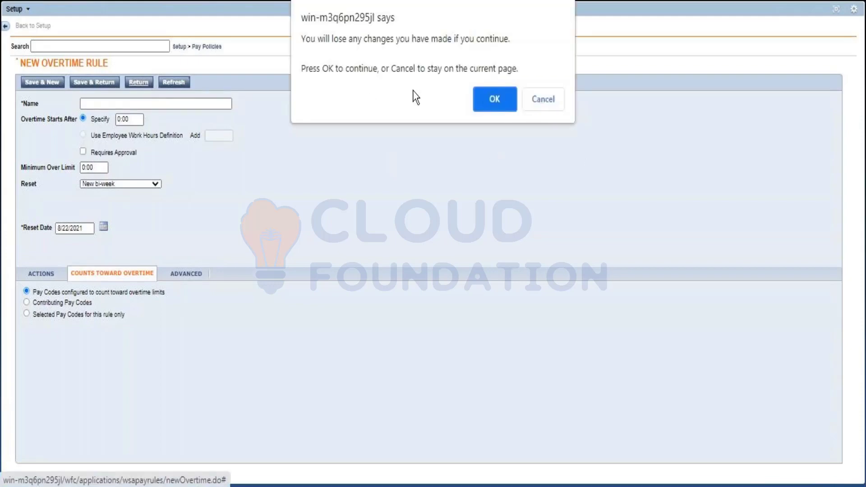
click(495, 99)
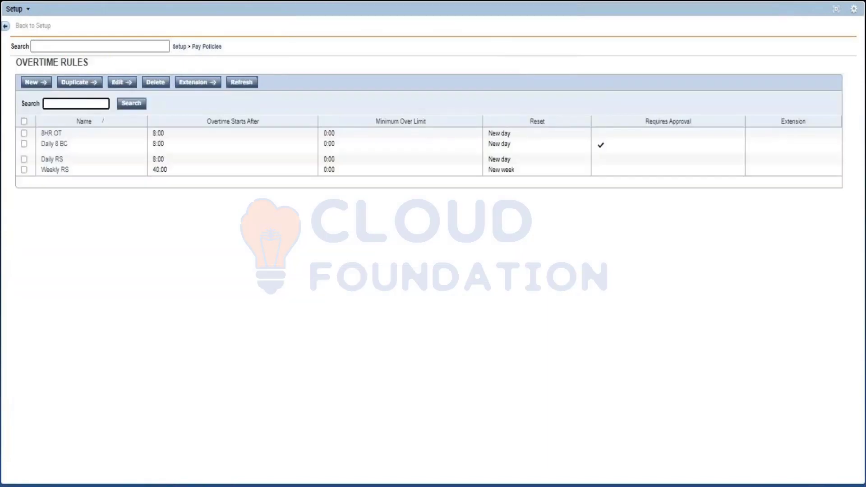
Step: Switch back to the Excel workbook and copy the weekday headings B2:H2 to row 9, starting at B9
key(alt+Tab)
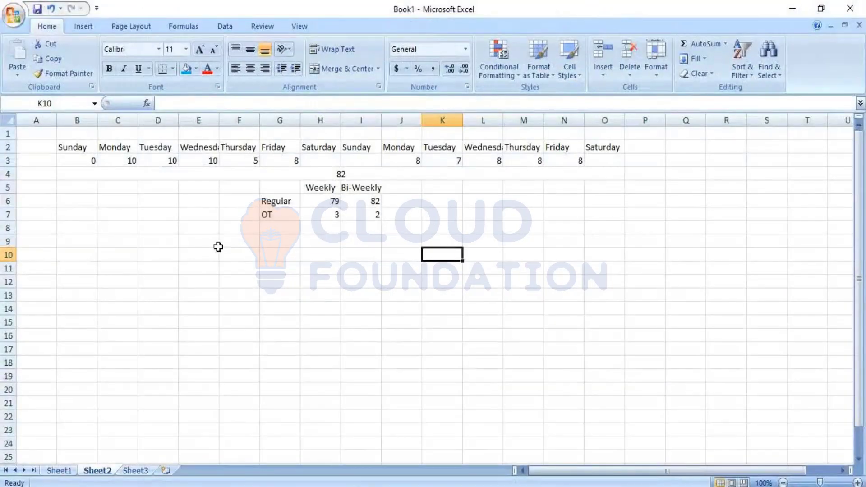
click(79, 239)
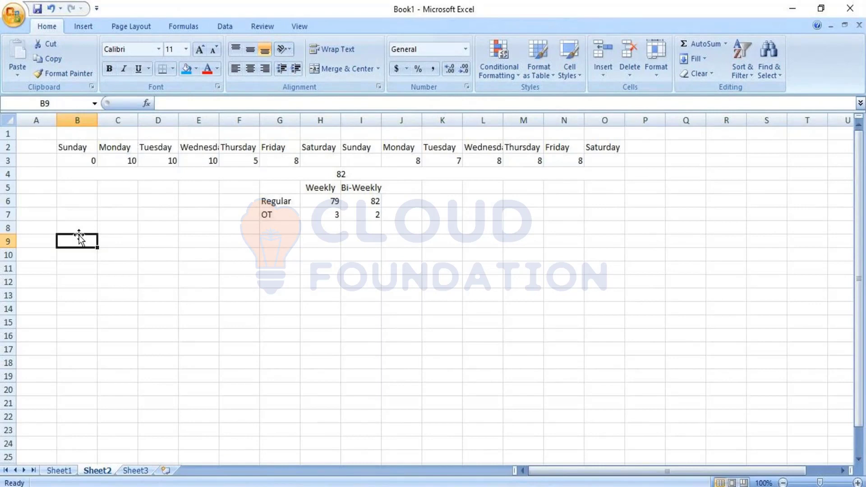
text(Sunday)
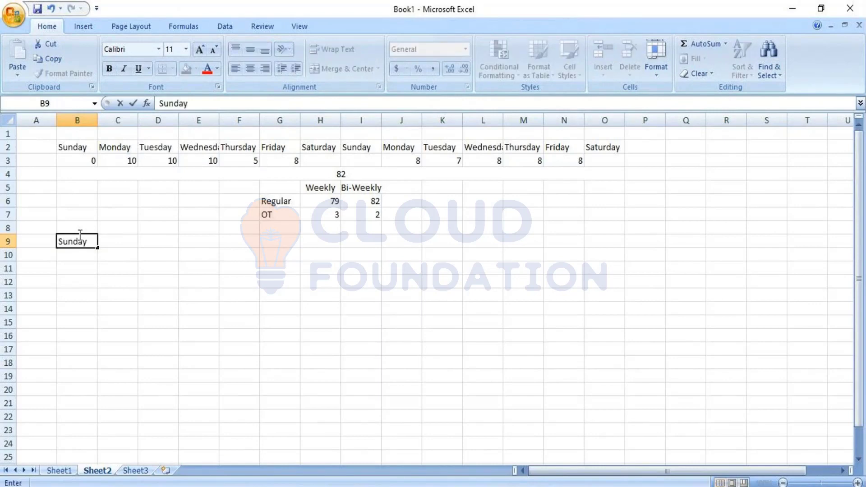
drag(67, 145, 315, 147)
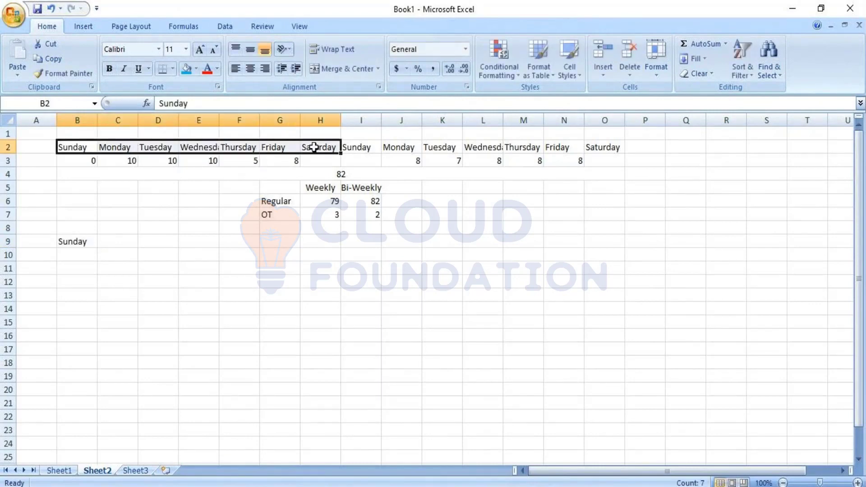
key(ctrl+c)
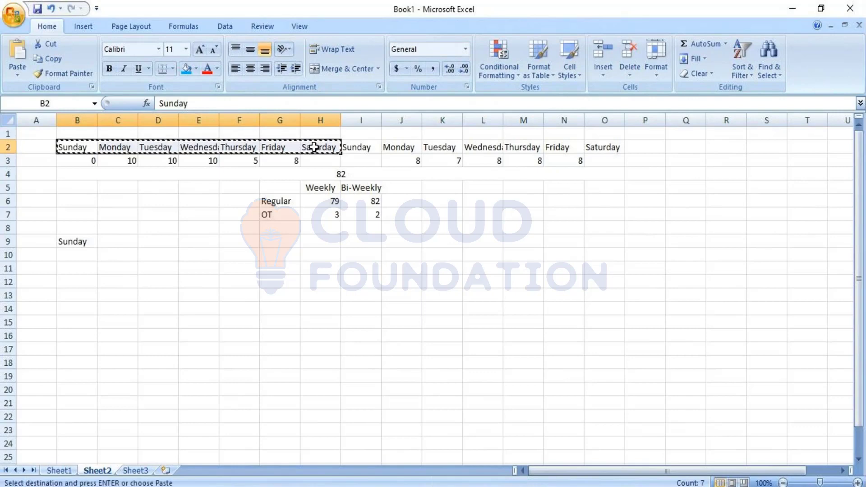
click(85, 244)
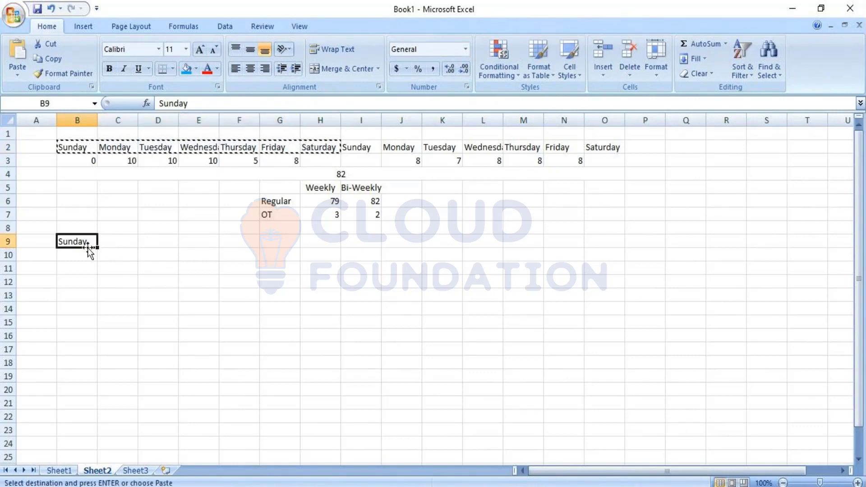
key(ctrl+v)
click(202, 255)
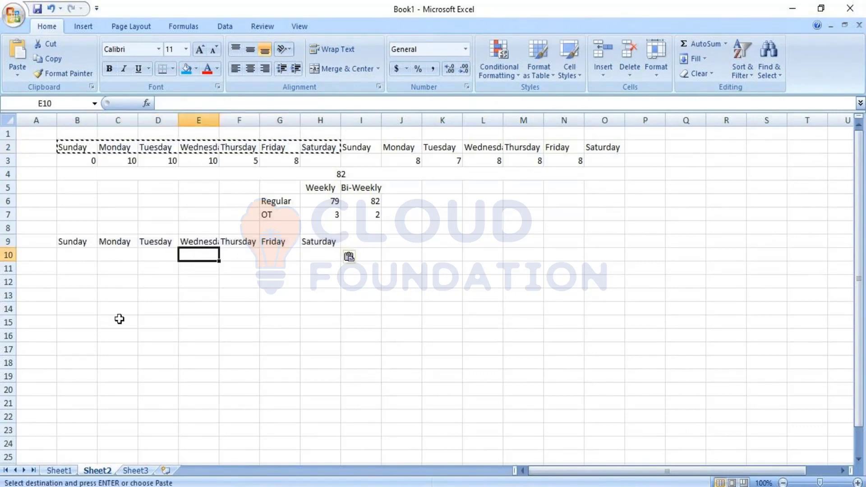
click(117, 336)
Step: Enter the second example week's hours in C10:H10 for Monday to Saturday: 9, 7, 8, 8, 8 and 3
click(71, 255)
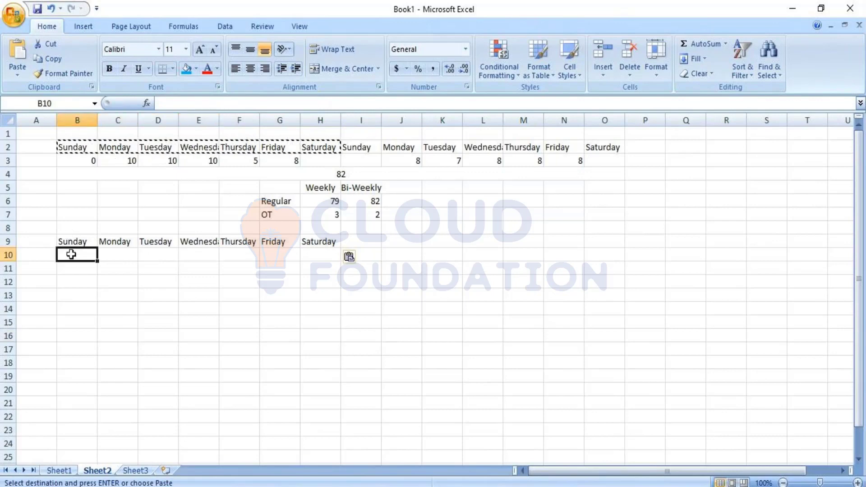
click(118, 253)
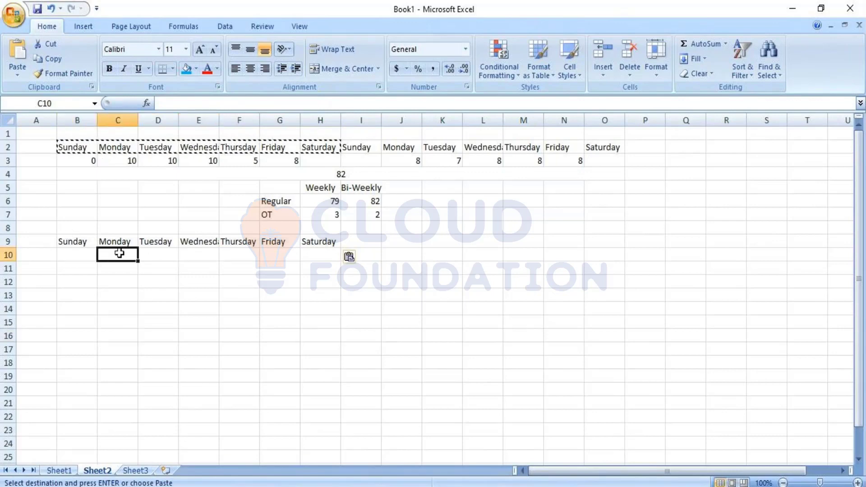
text(9)
key(Tab)
text(7)
key(Tab)
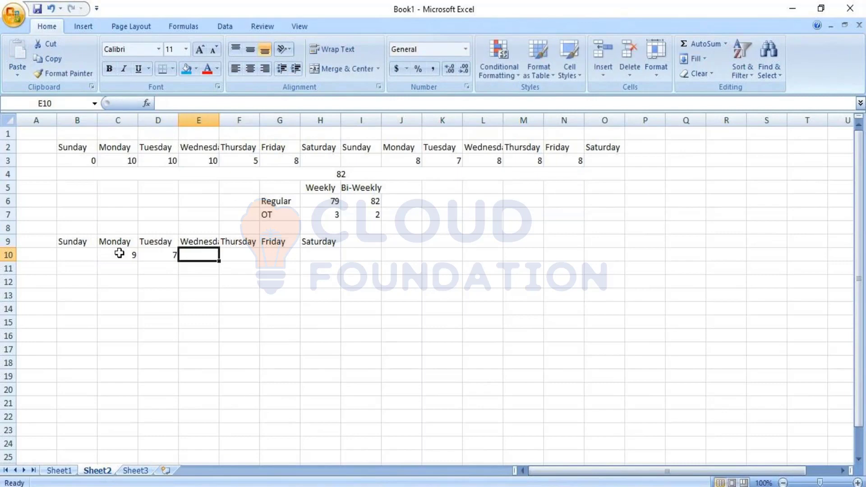
text(8)
key(Tab)
text(8)
key(Tab)
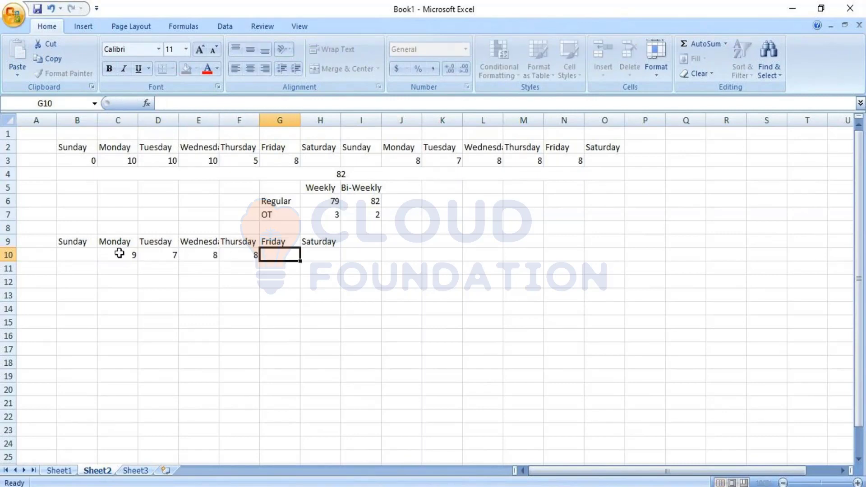
text(8)
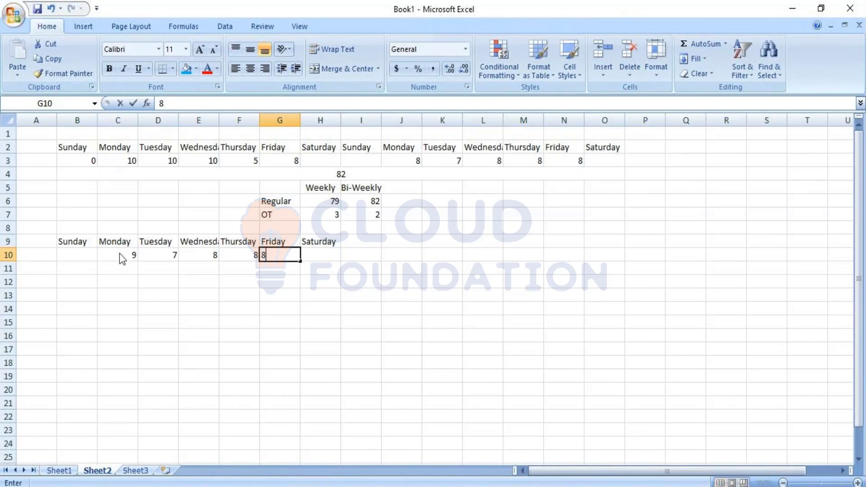
key(Tab)
text(3)
key(Tab)
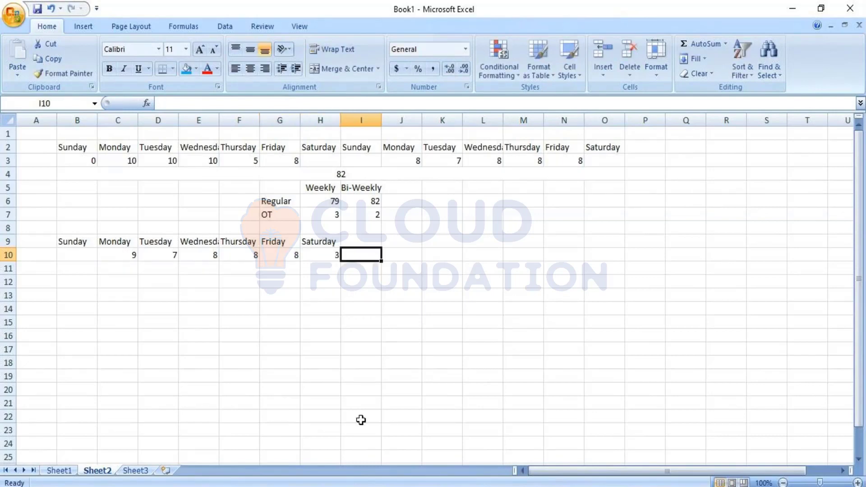
Step: Add row labels for the two overtime rules beside the second week: daily in J9 and Weekly in J10
click(389, 251)
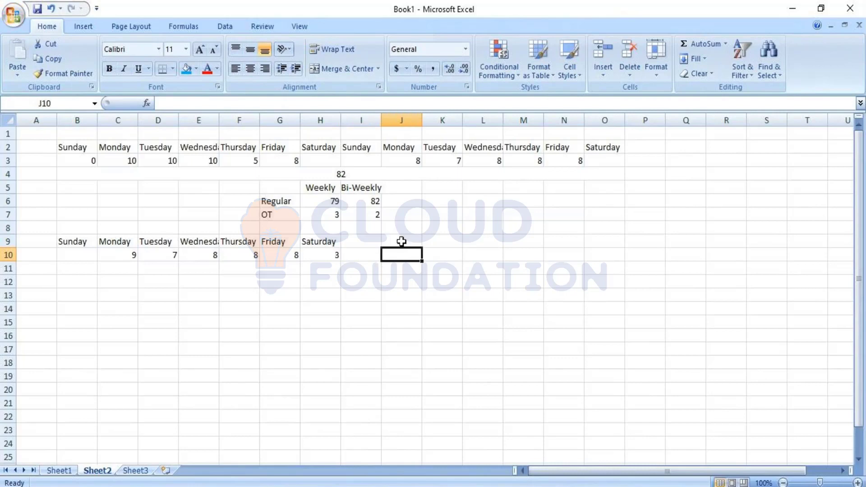
click(401, 241)
text(Daily)
key(Return)
text(Weekly)
key(Return)
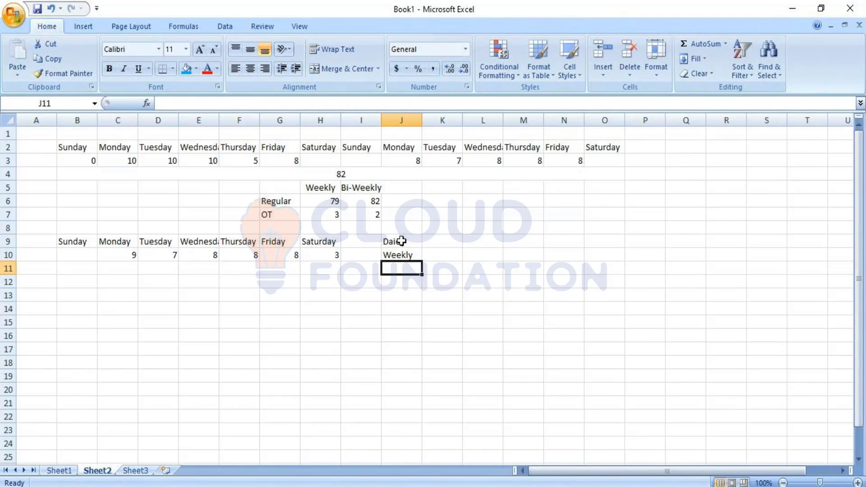
text(B)
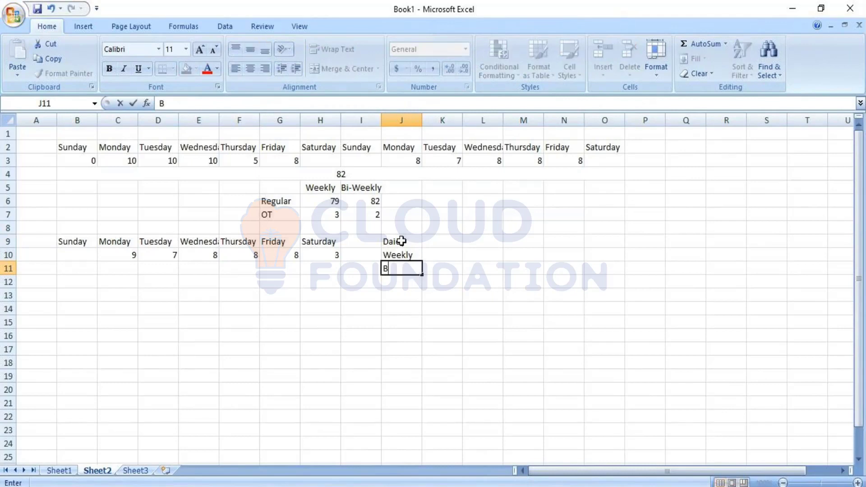
key(BackSpace)
Step: Enter the overtime limits beside the labels: "Over 8" in K9 and "Over 40" in K10
key(Up)
key(Right)
key(Up)
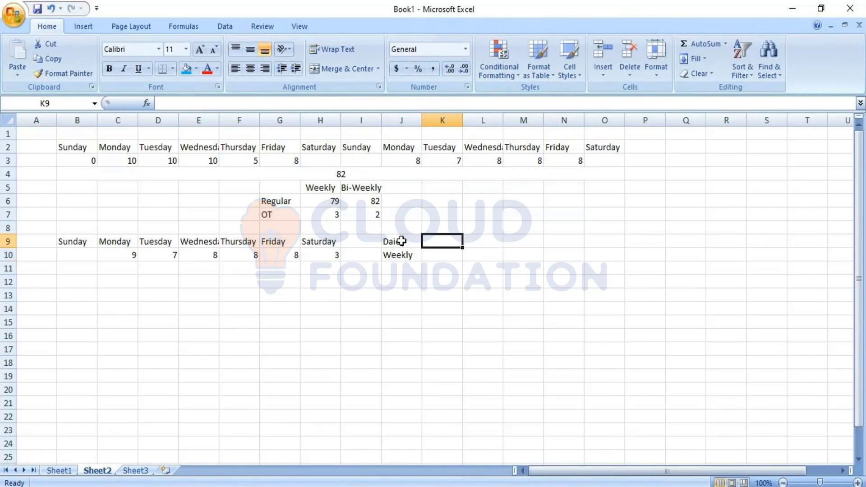
text(8)
key(BackSpace)
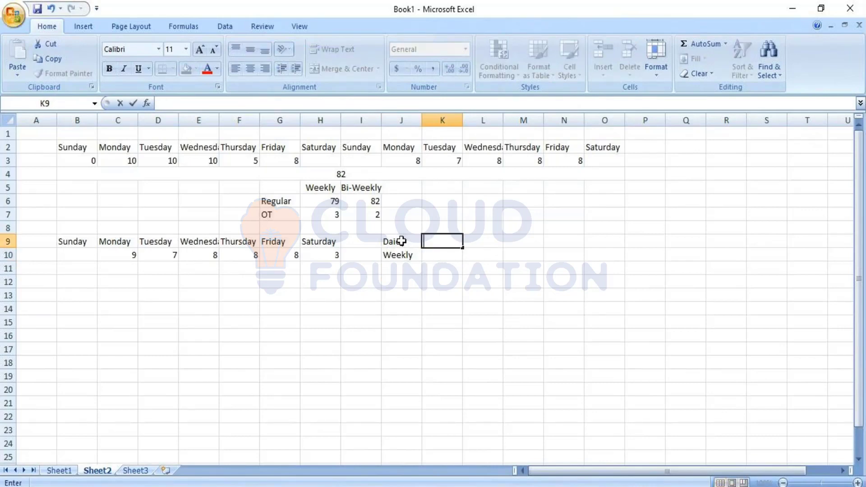
text(Over 8)
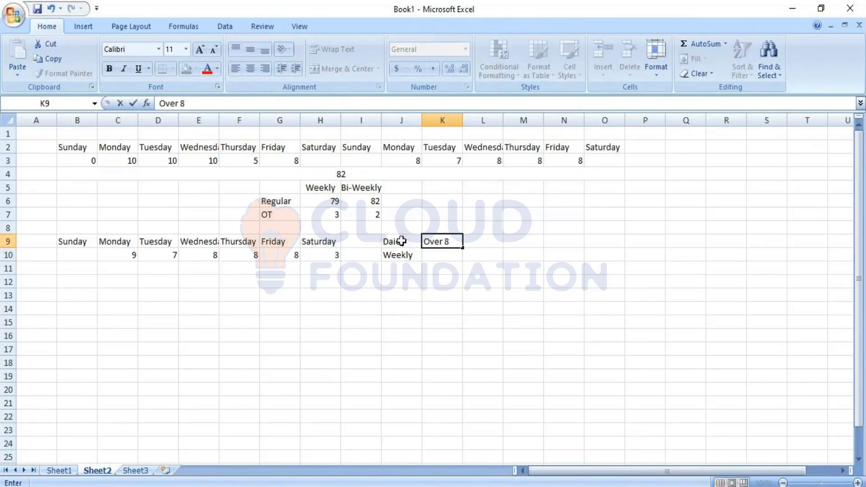
key(Return)
text(Over )
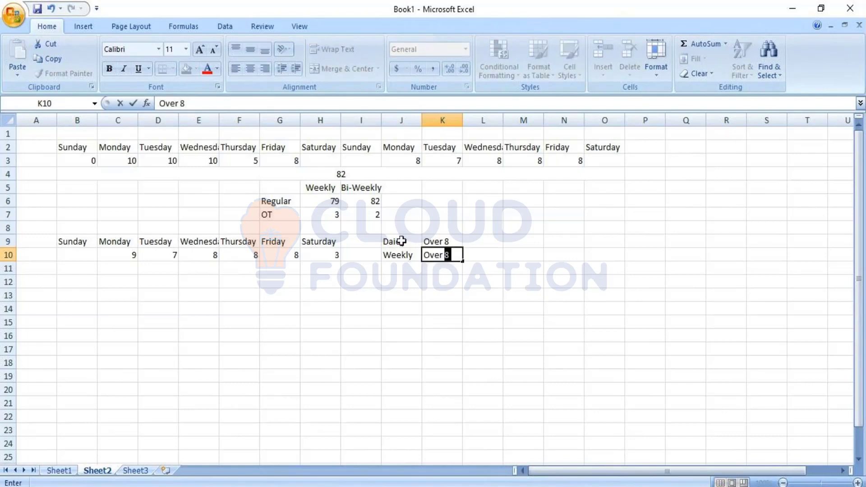
text(40)
key(Return)
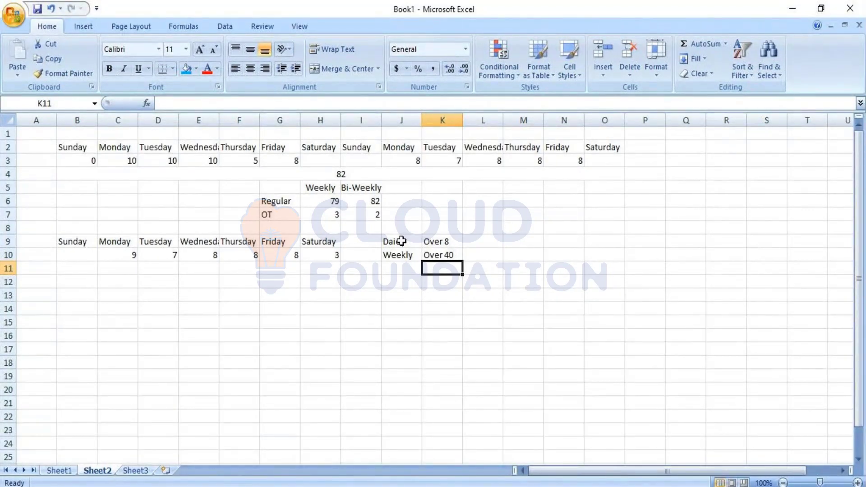
Step: Note two vacation hours under Tuesday and Saturday, entering "Vacation ; 2" in D11 and "Vacation ;2" in H11
click(162, 268)
text(Vacati)
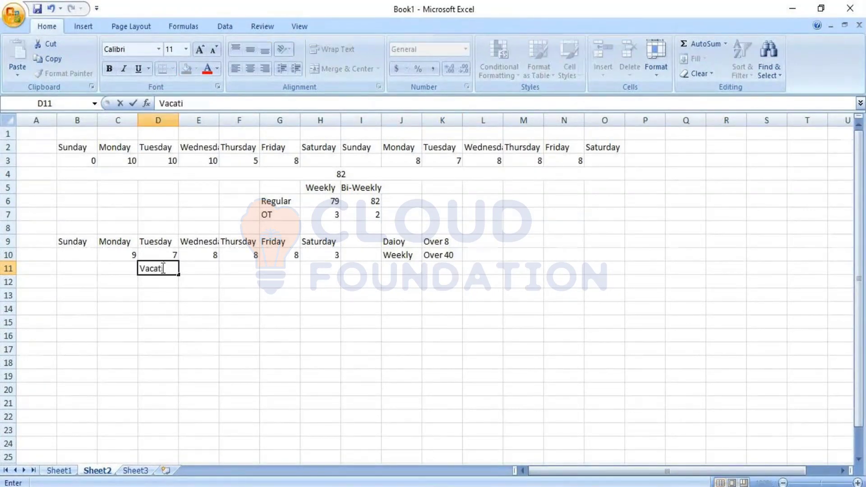
text(on ; 2)
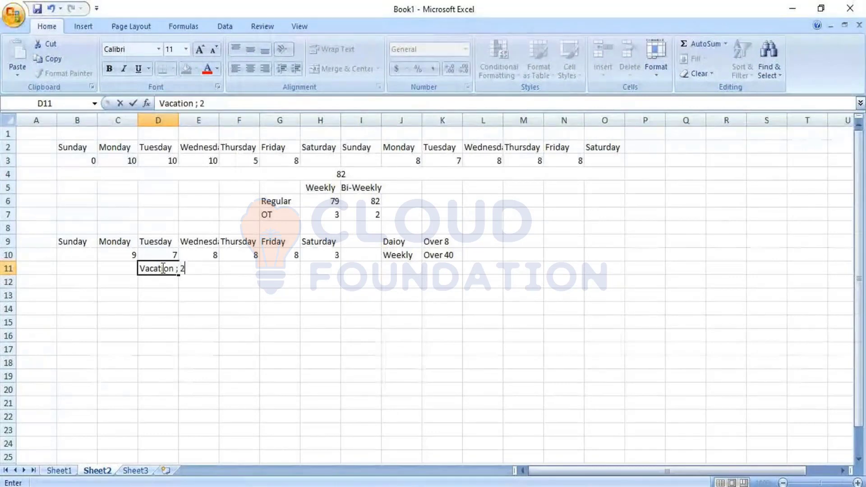
click(209, 334)
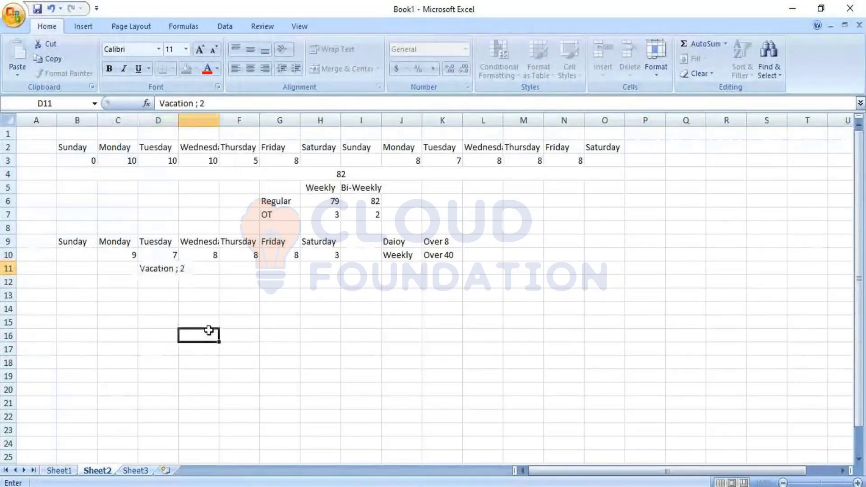
click(154, 266)
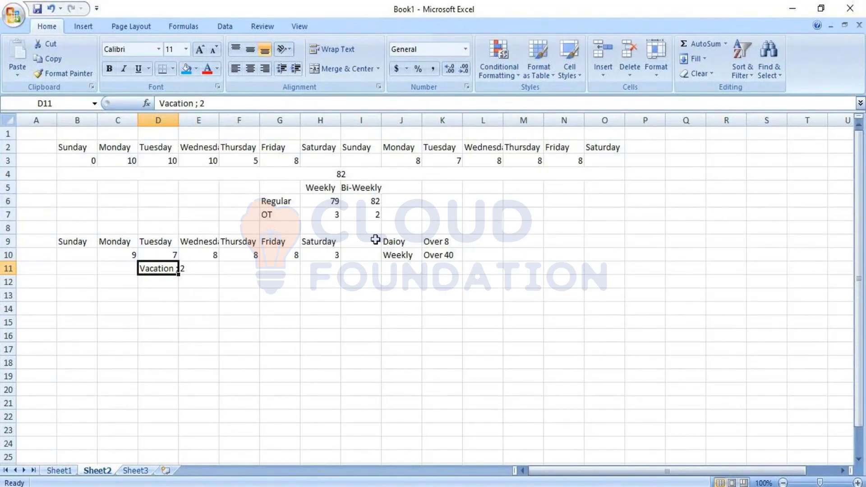
click(324, 265)
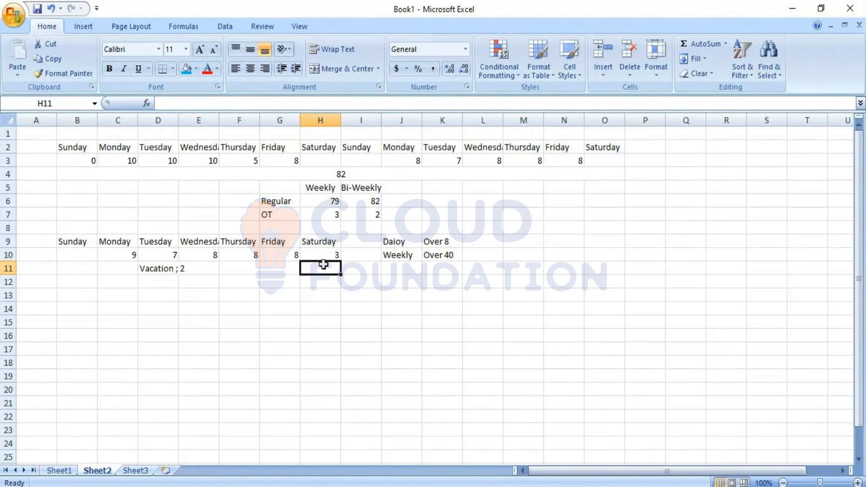
text(Vacation)
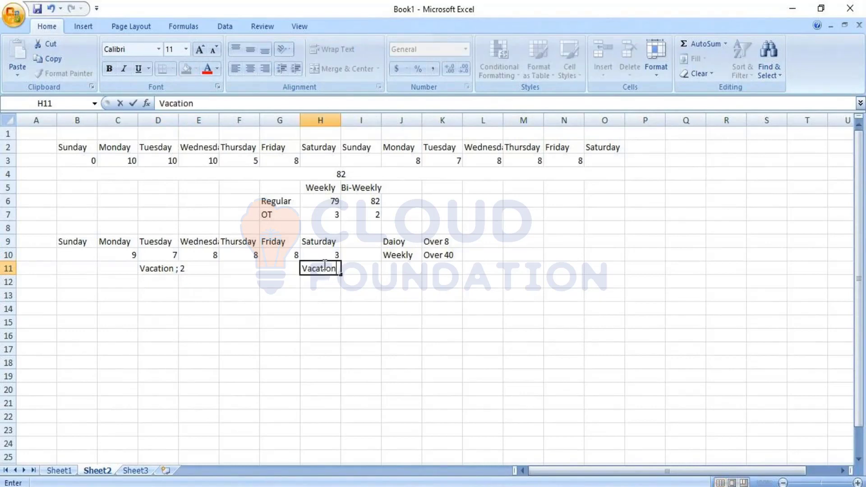
text( ;2)
key(Return)
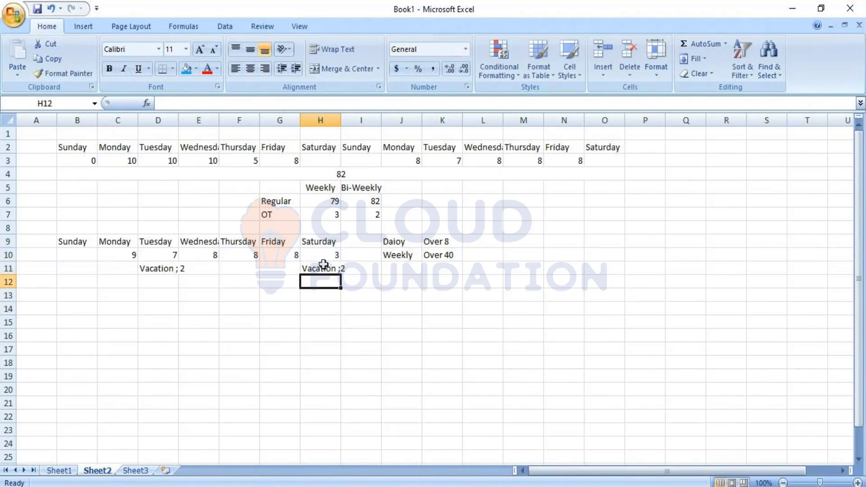
Step: Correct the misspelled label in J9 to "Daily"
click(411, 239)
text(Daily)
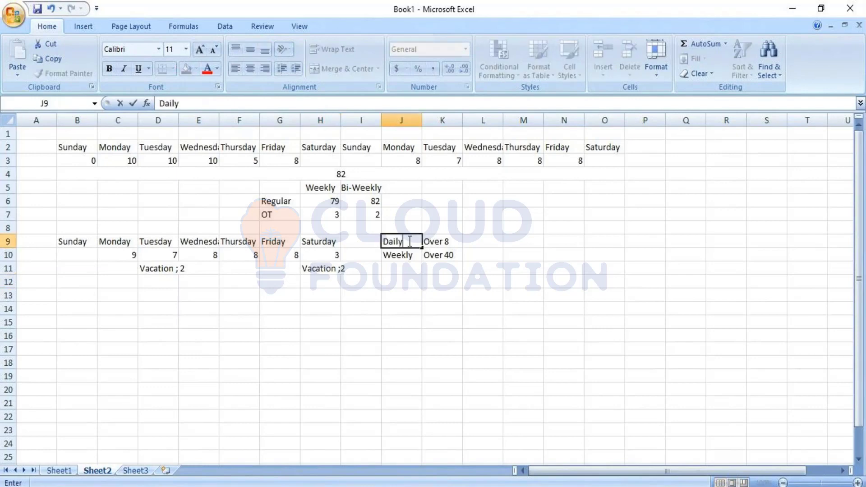
click(397, 349)
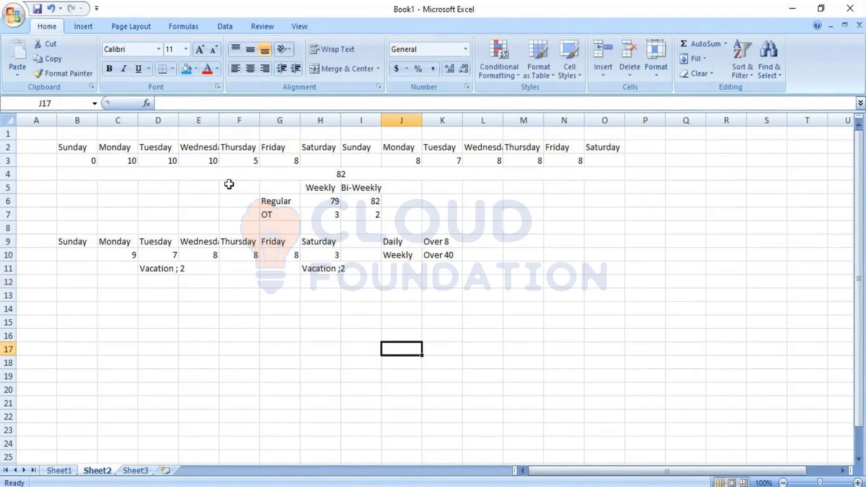
Step: Insert a blank column before column B, shifting both weekly examples one column over
click(75, 120)
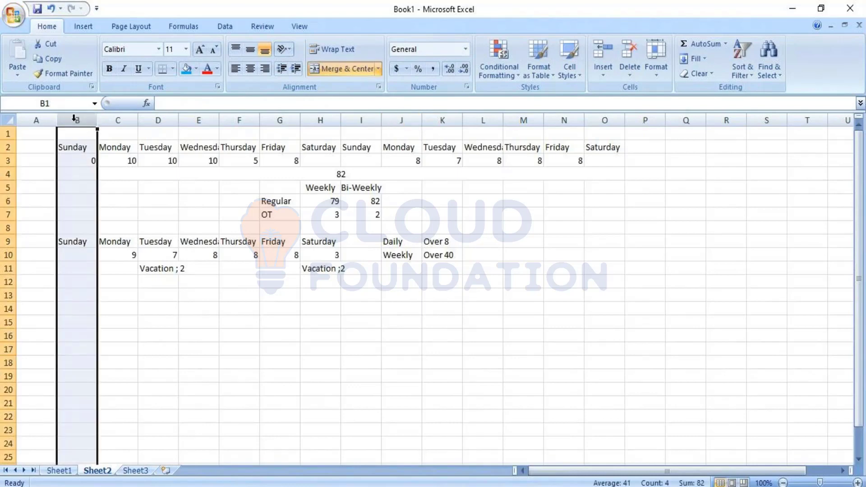
right_click(76, 120)
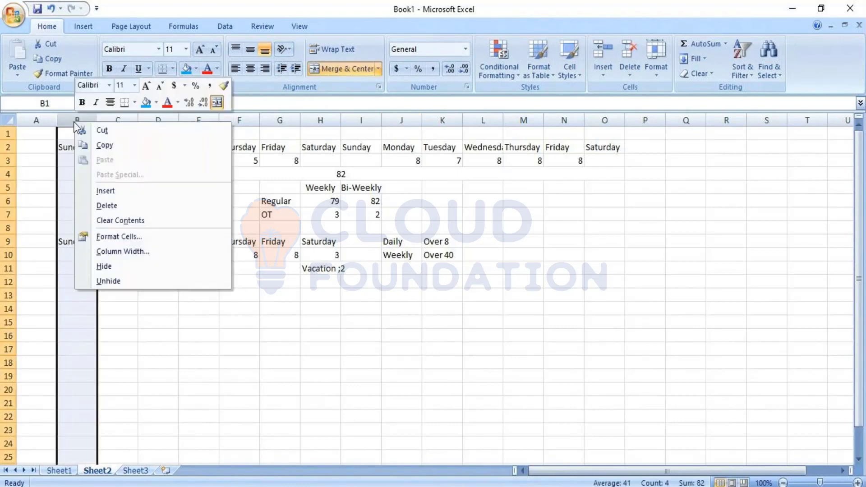
click(114, 190)
click(457, 309)
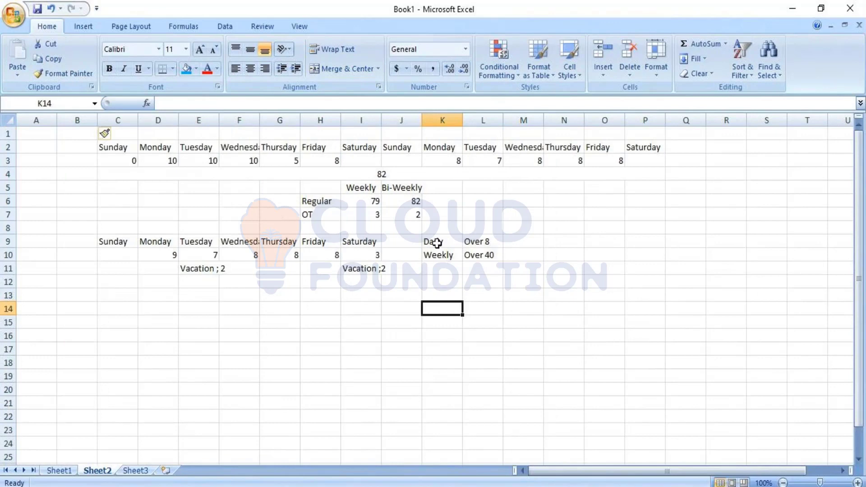
Step: Move the Daily and Weekly limits block from K9:L10 to A13:B14
drag(436, 243, 481, 254)
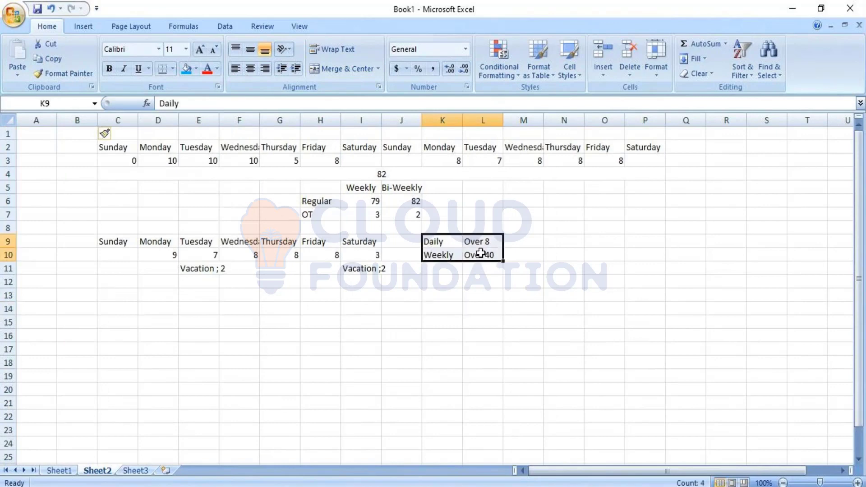
key(ctrl+c)
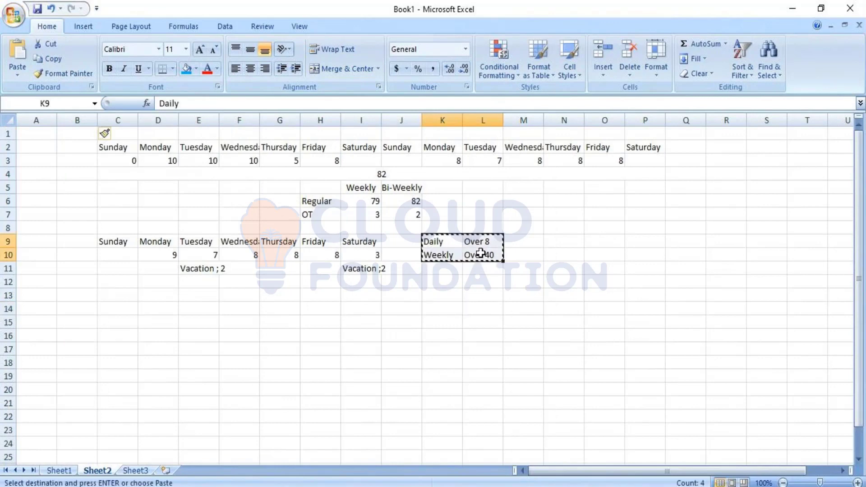
click(40, 294)
key(ctrl+v)
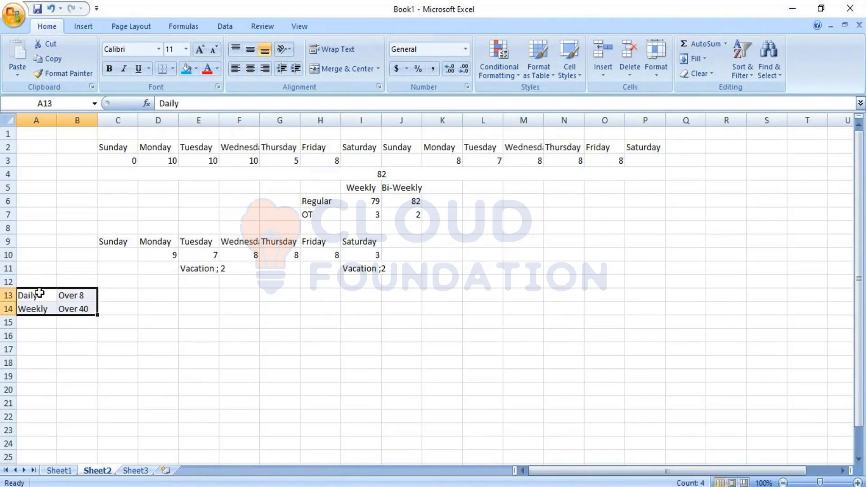
Step: Widen columns E and I so the Tuesday and Saturday vacation notes fit their cells
click(188, 333)
drag(219, 118, 228, 118)
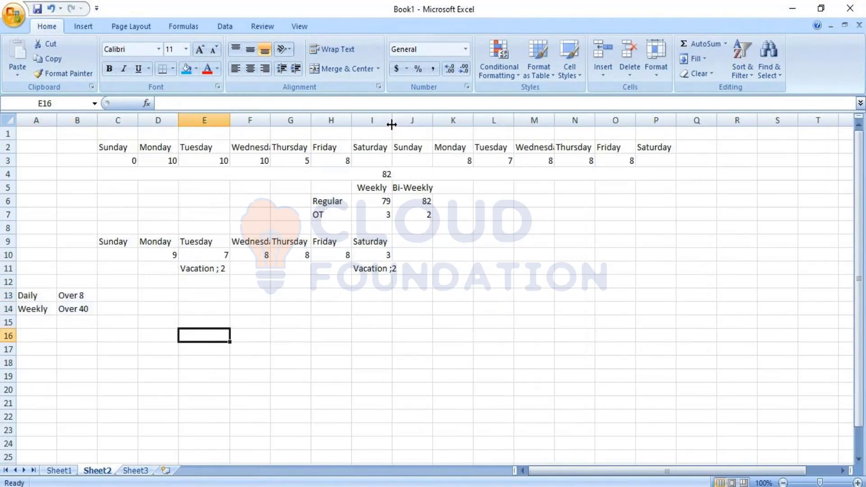
drag(392, 124, 407, 129)
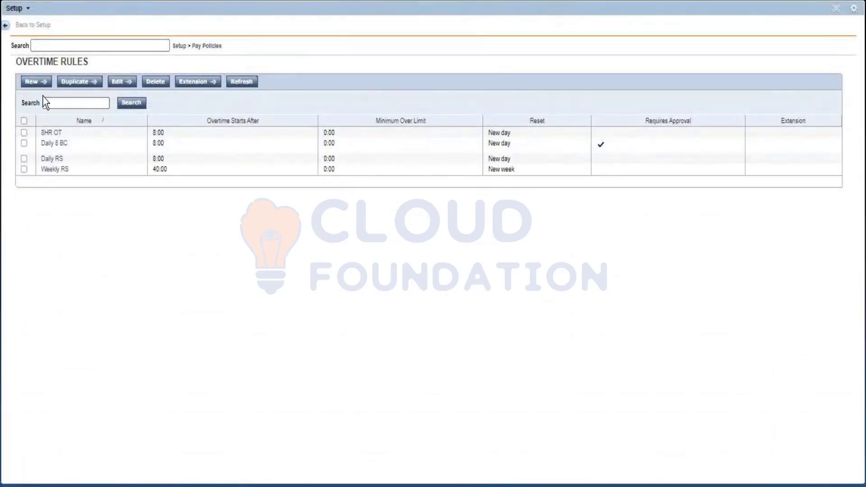
Step: View the Counts Toward Overtime options of a new overtime rule in Workforce Central, and return to Tuesday's hours in the Excel workbook
click(39, 84)
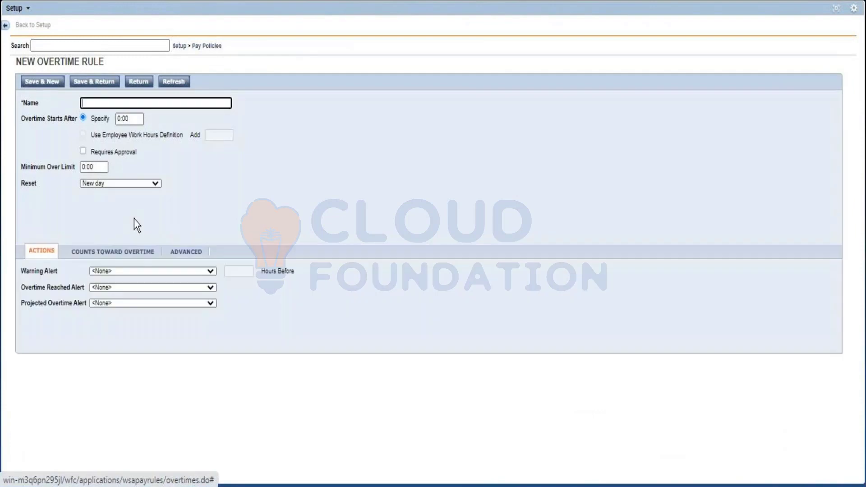
click(149, 254)
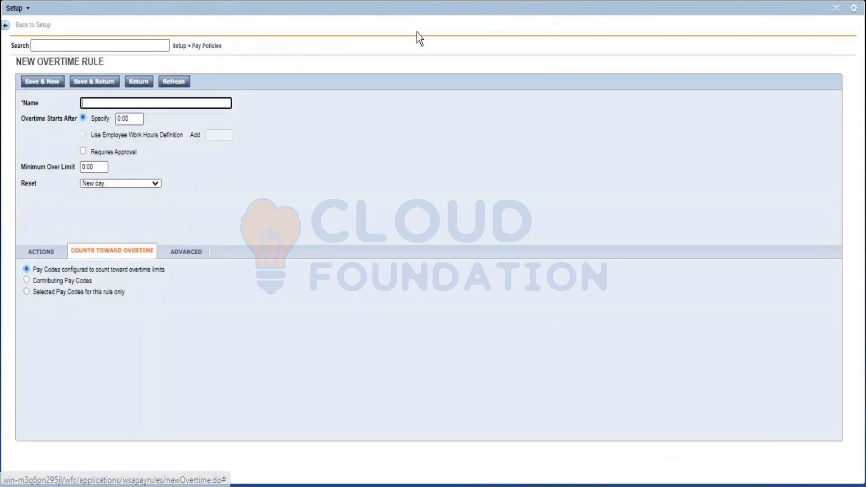
key(alt+Tab)
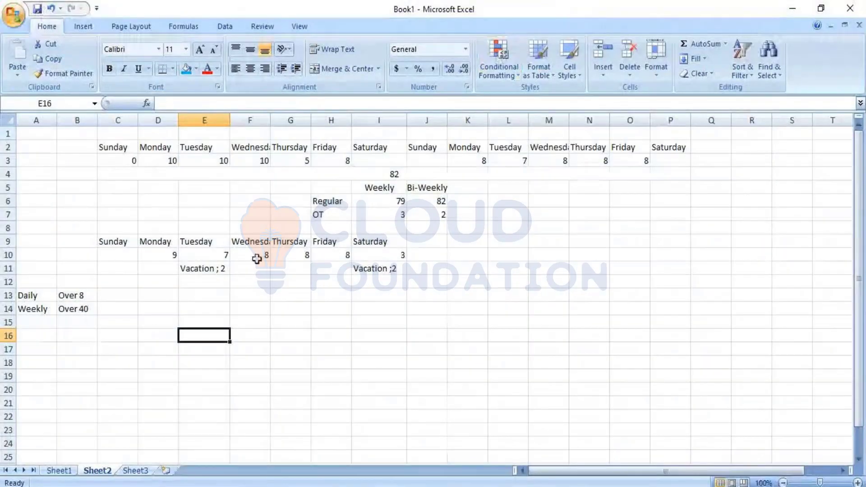
click(200, 251)
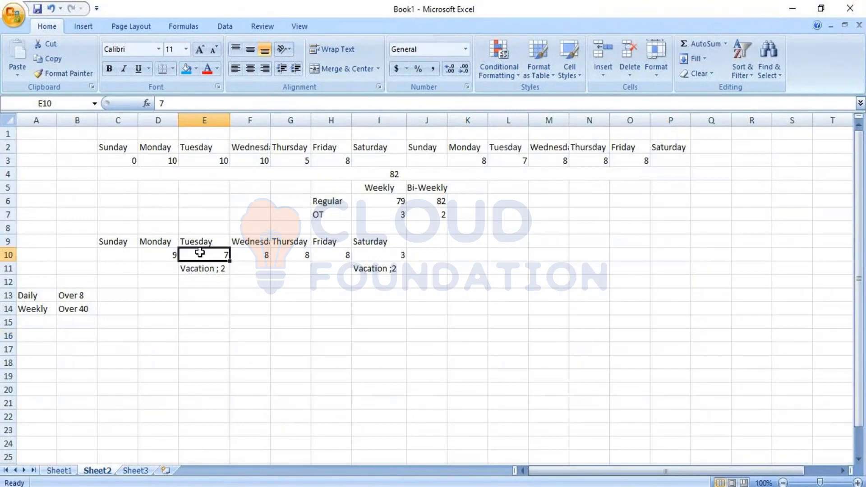
Step: Fill the Daily overtime row from Monday to Saturday (D13:I13) with 1, 1, 0, 0, 0, 0, checking hours and vacation notes
click(205, 267)
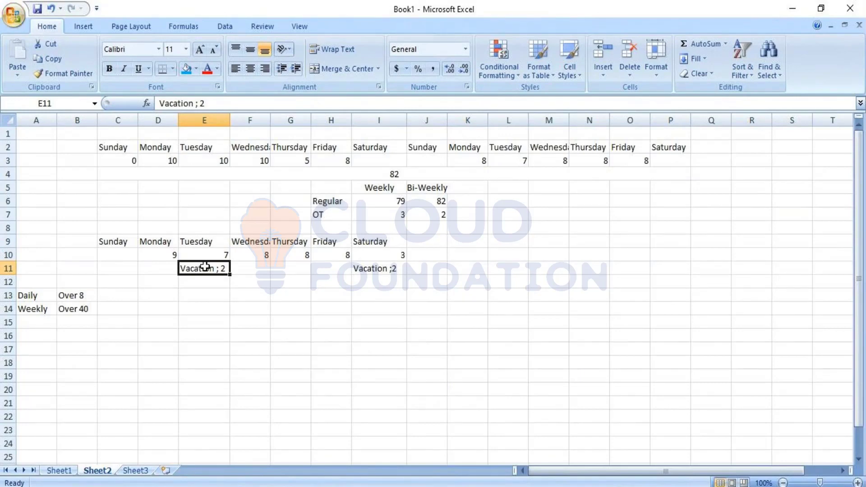
click(365, 271)
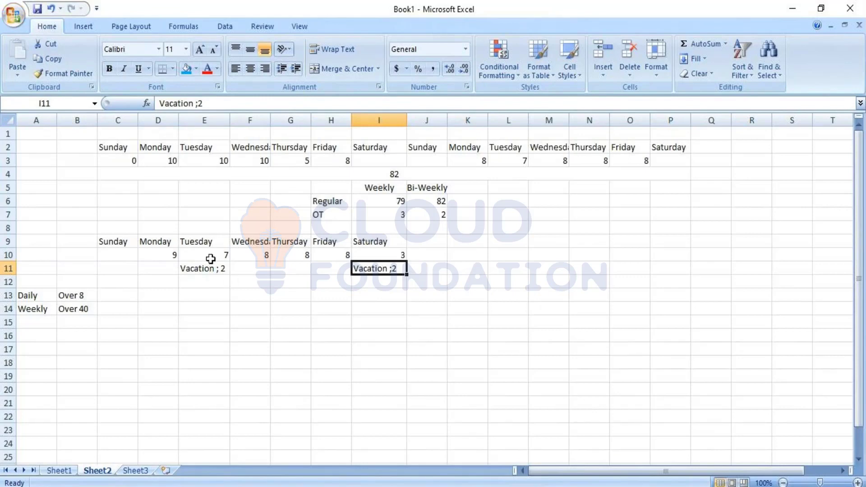
click(174, 288)
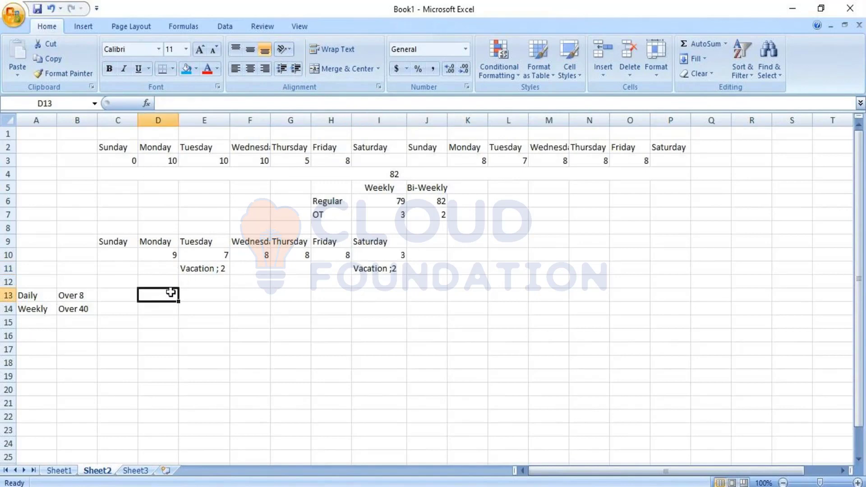
click(164, 254)
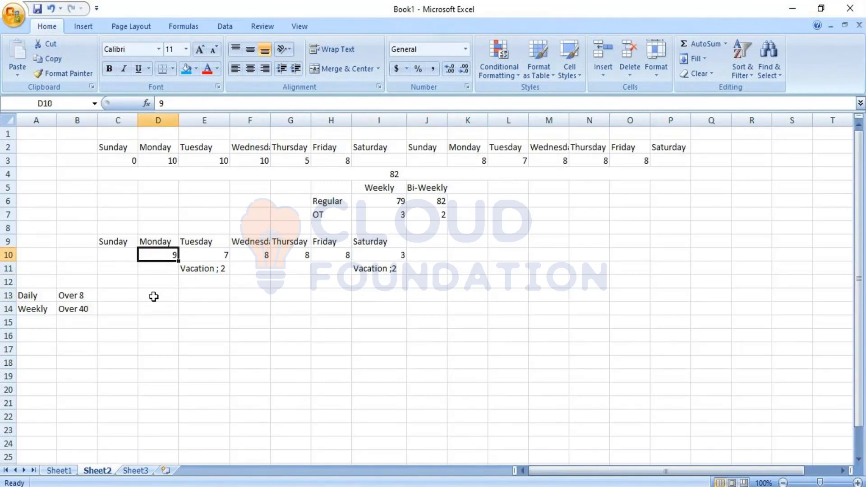
click(153, 296)
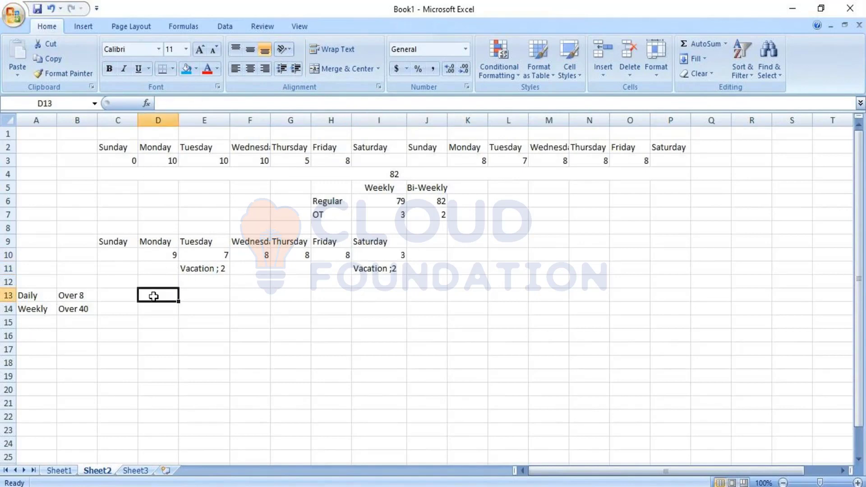
text(1)
key(Tab)
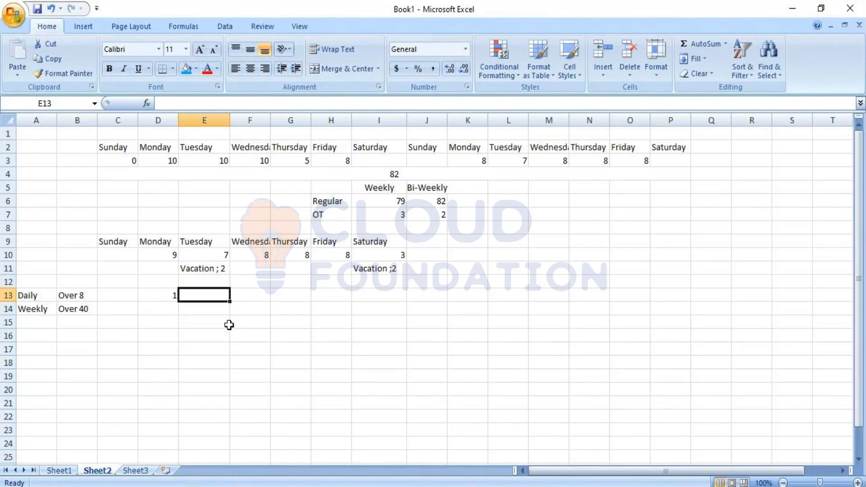
text(1)
key(Tab)
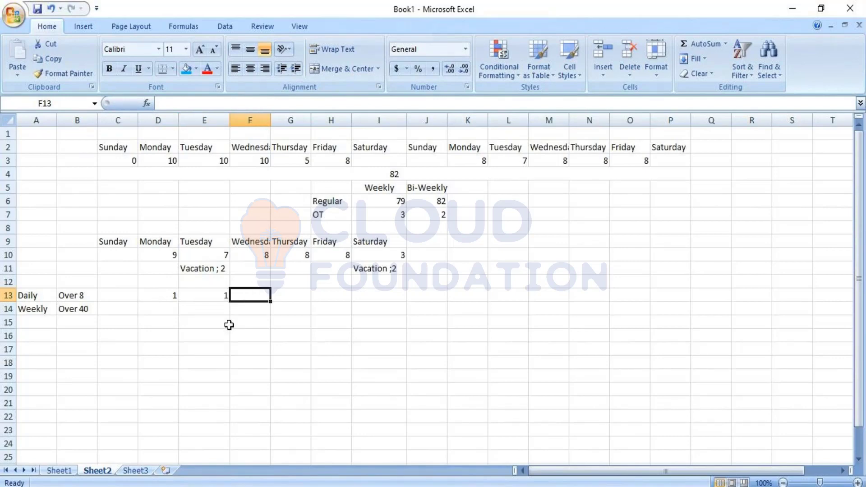
text(0)
key(Tab)
text(0)
key(Tab)
text(0)
key(Tab)
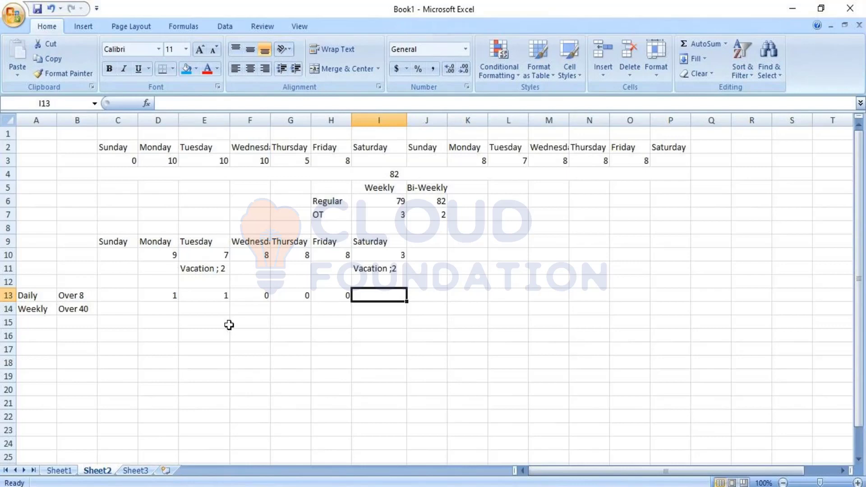
text(0)
click(343, 362)
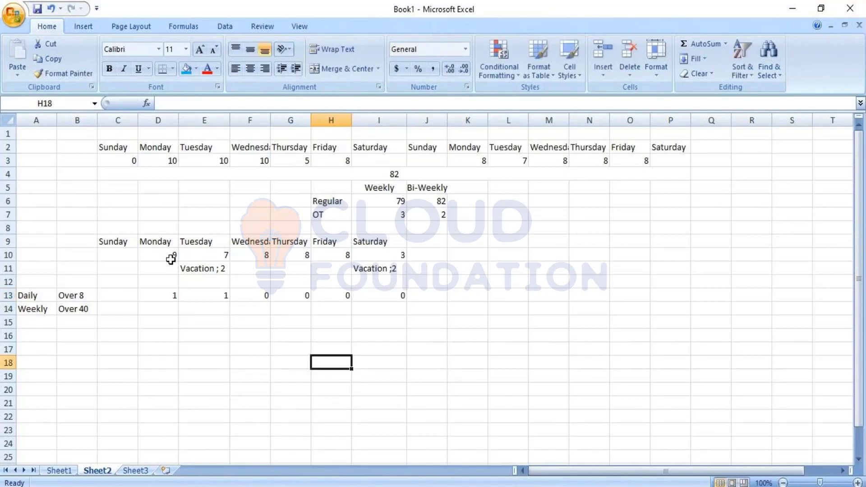
Step: Check the sum of Monday to Saturday hours in row 10 and enter 3 as Saturday's Weekly overtime in I14
drag(171, 259, 379, 258)
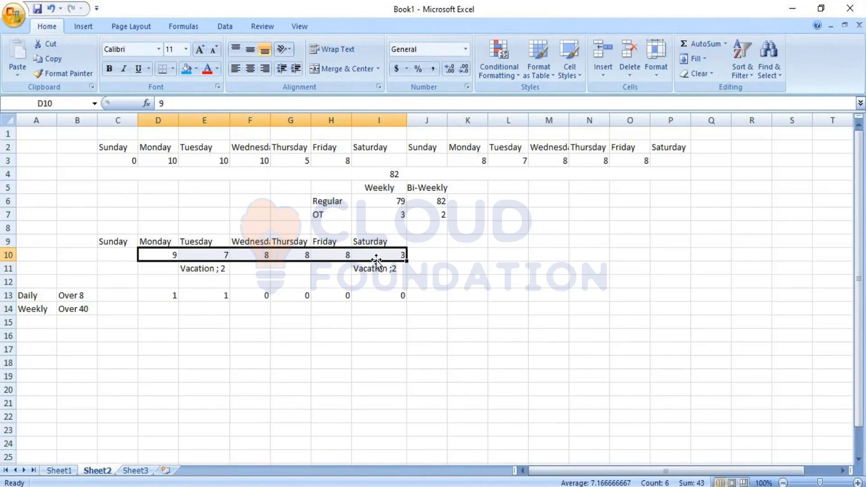
click(399, 307)
key(Return)
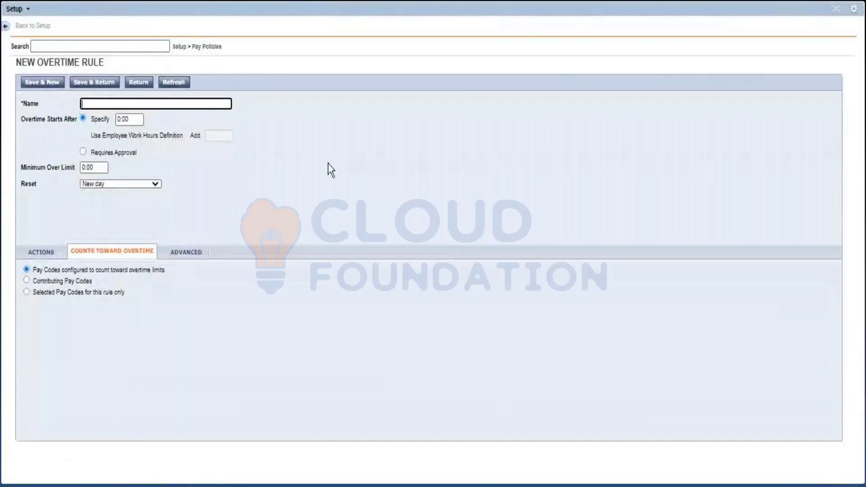
Step: In Workforce Central, open the VACATION pay code definition, enable Edits Count Towards Overtime Limits and save it
click(212, 47)
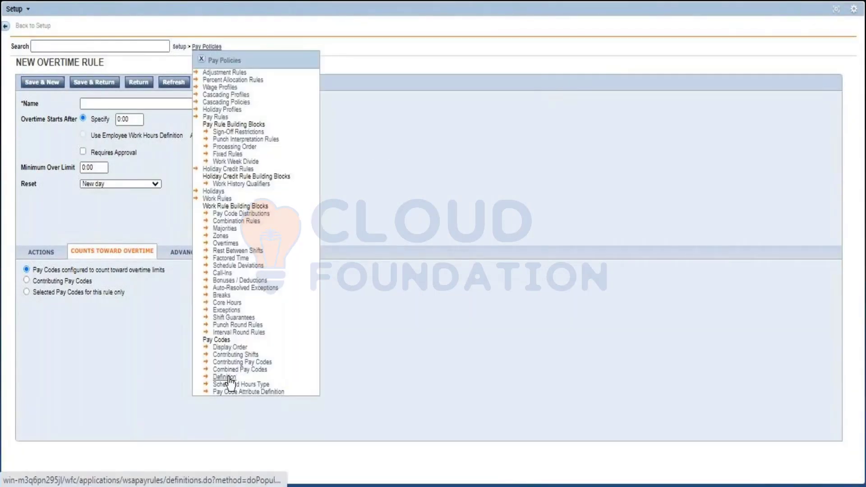
click(229, 378)
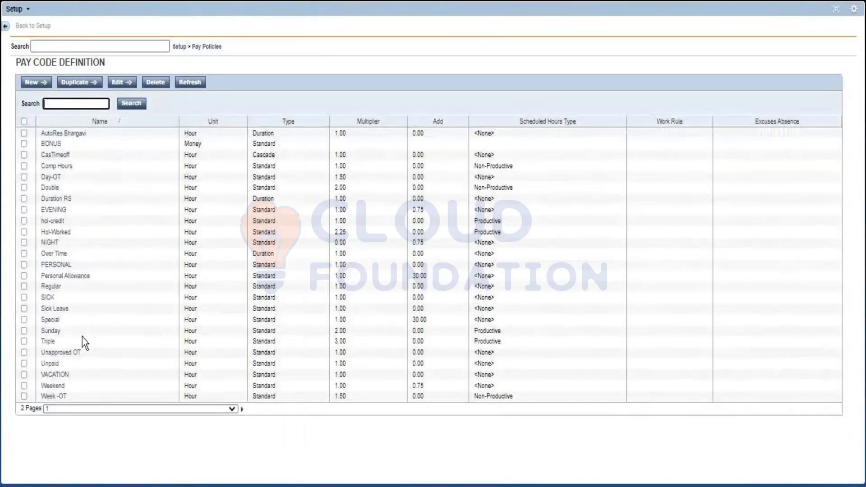
click(62, 372)
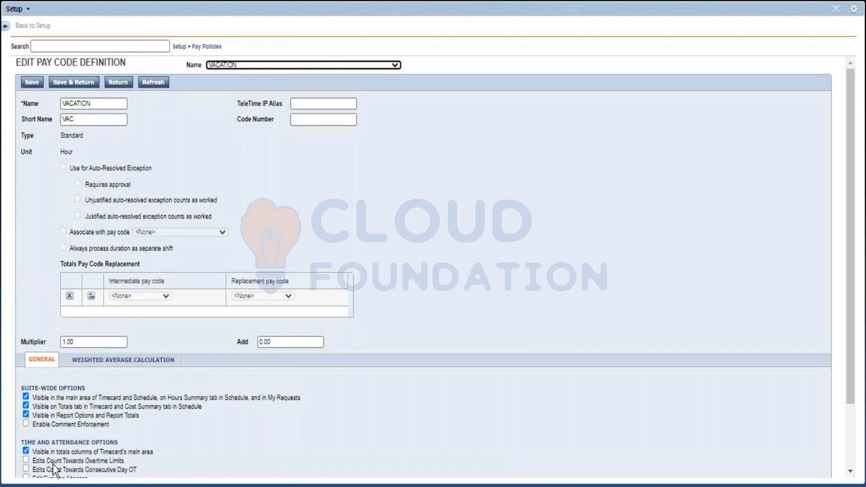
click(26, 460)
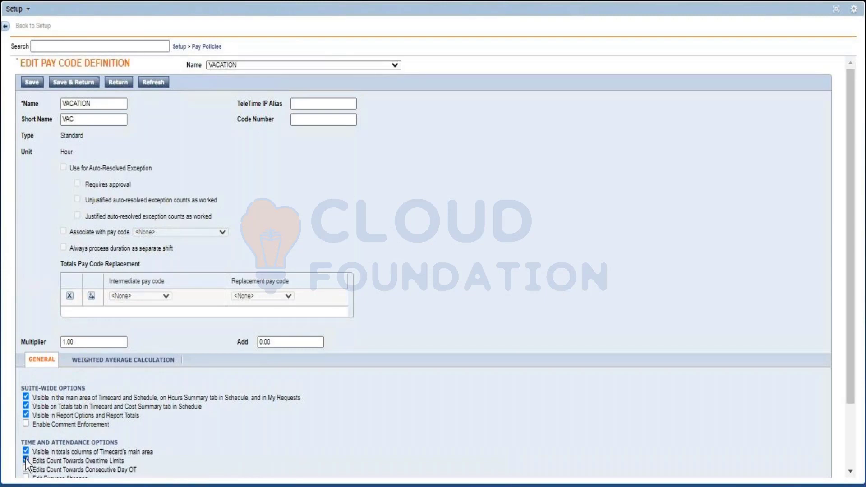
click(32, 84)
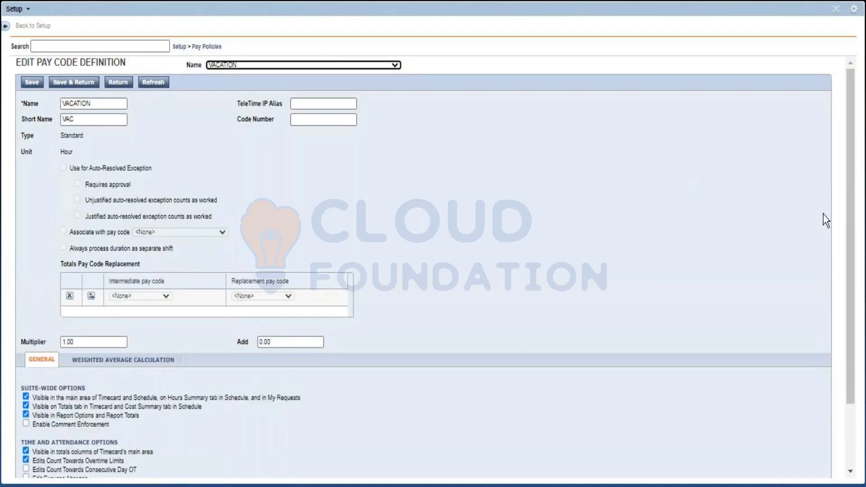
Step: Review the time and attendance and scheduling options of the VACATION pay code, and the list of pay policies
drag(850, 244, 849, 306)
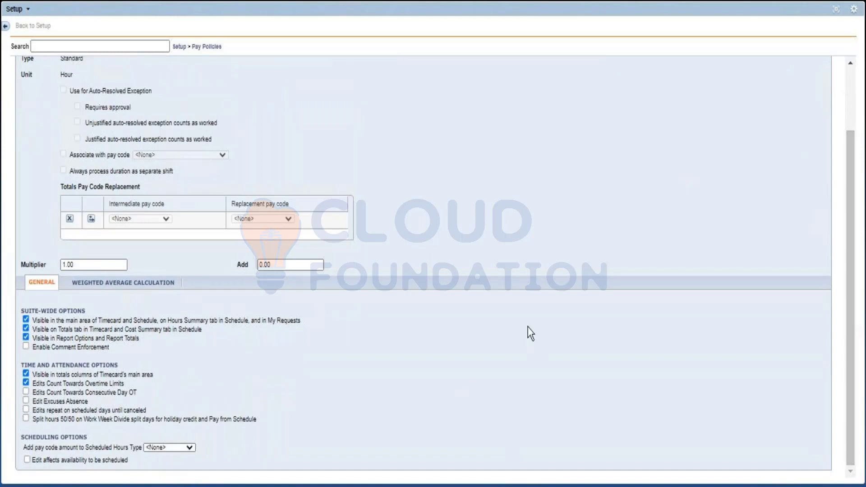
click(850, 116)
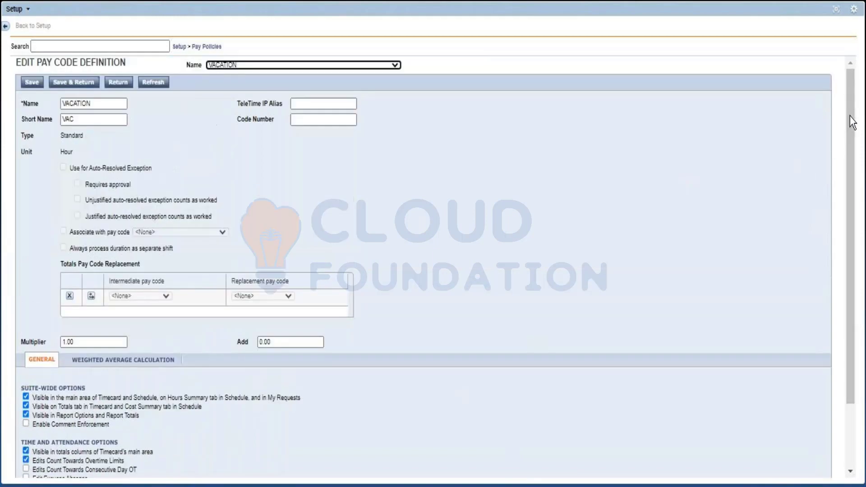
click(206, 44)
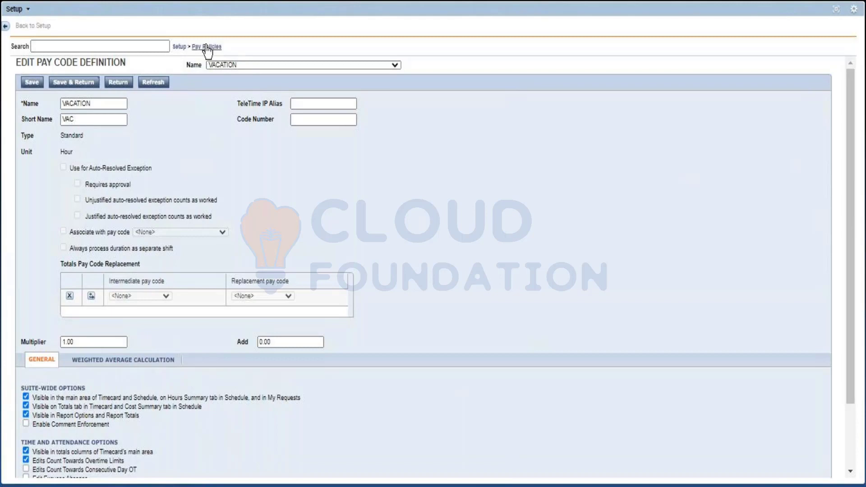
click(206, 47)
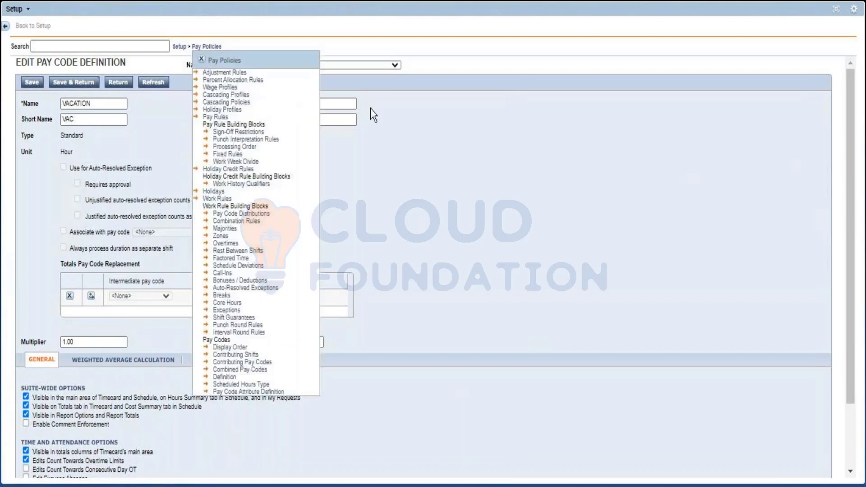
click(202, 59)
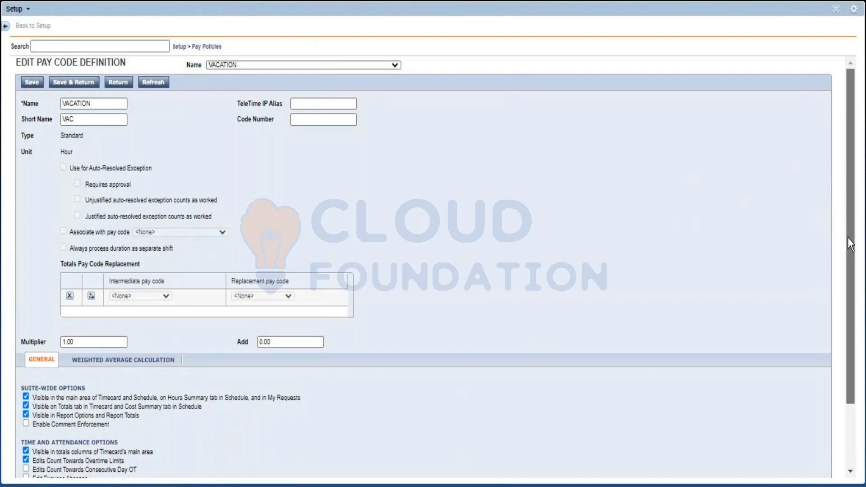
scroll(851, 244, down, 3)
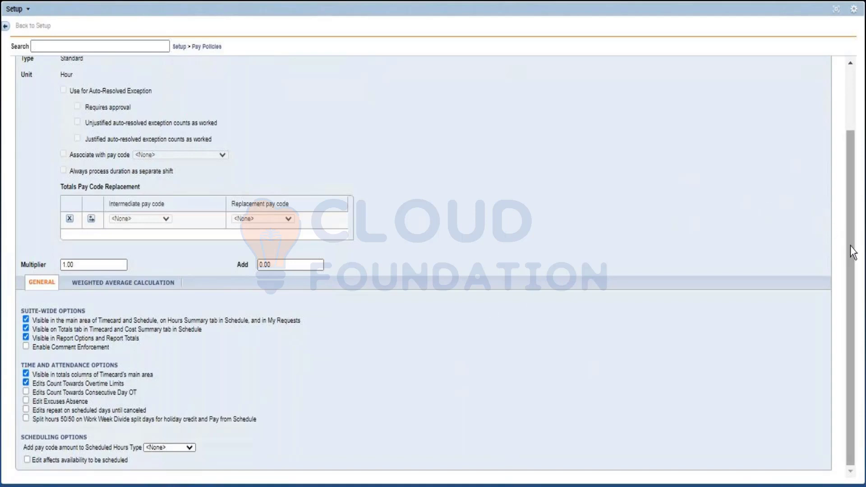
drag(854, 206, 852, 142)
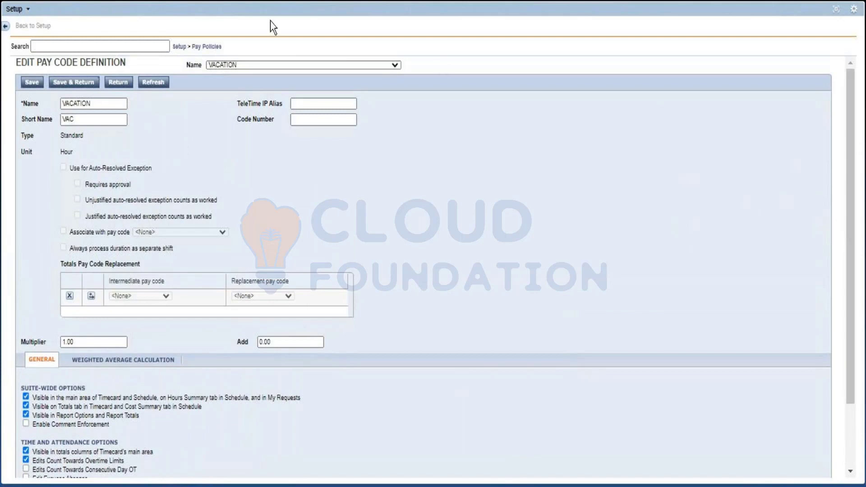
Step: Add VACATION to the selected pay codes counting toward overtime in the Daily RS rule, save it and return to the rule list
click(208, 48)
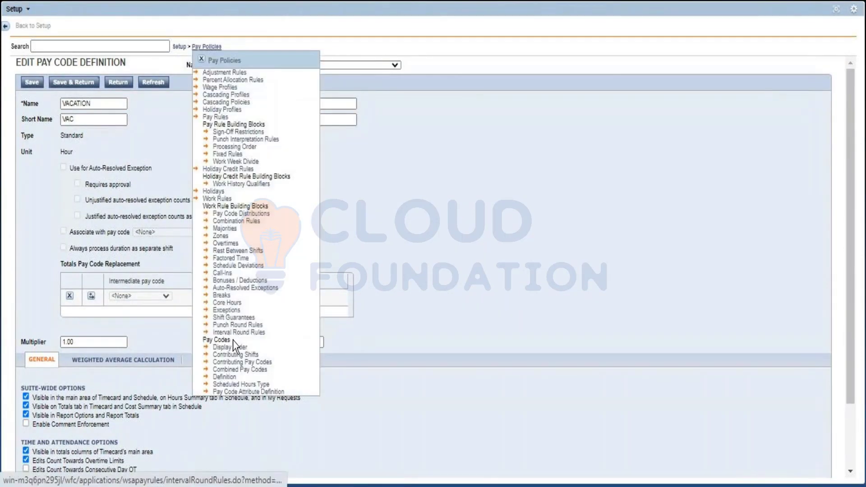
click(229, 246)
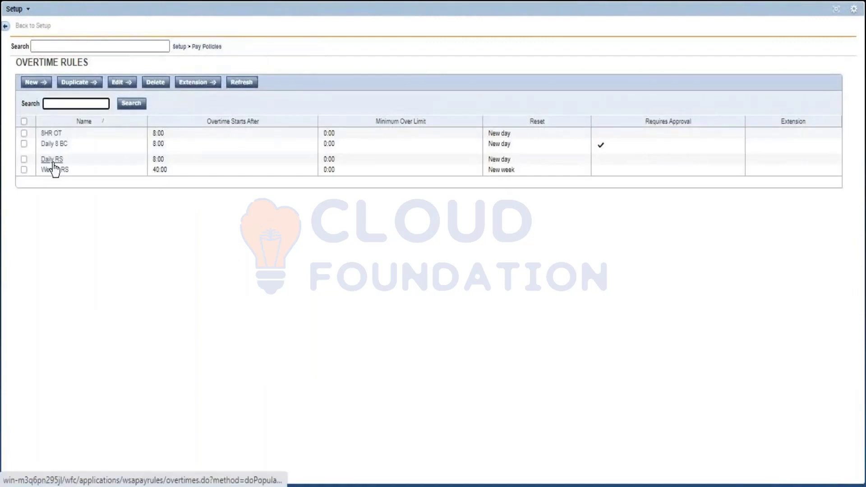
click(53, 164)
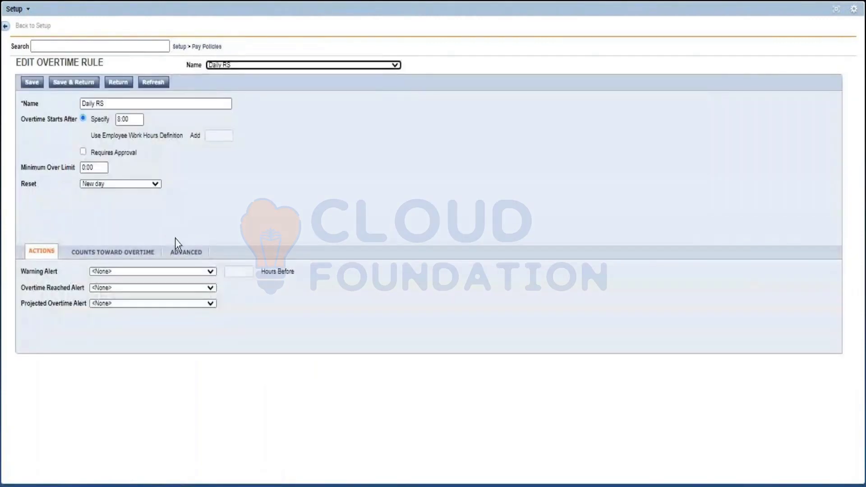
click(120, 256)
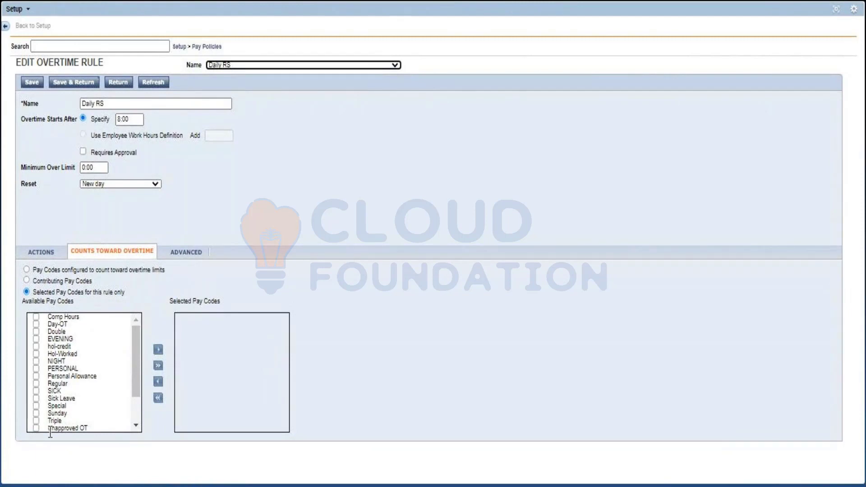
scroll(137, 417, down, 2)
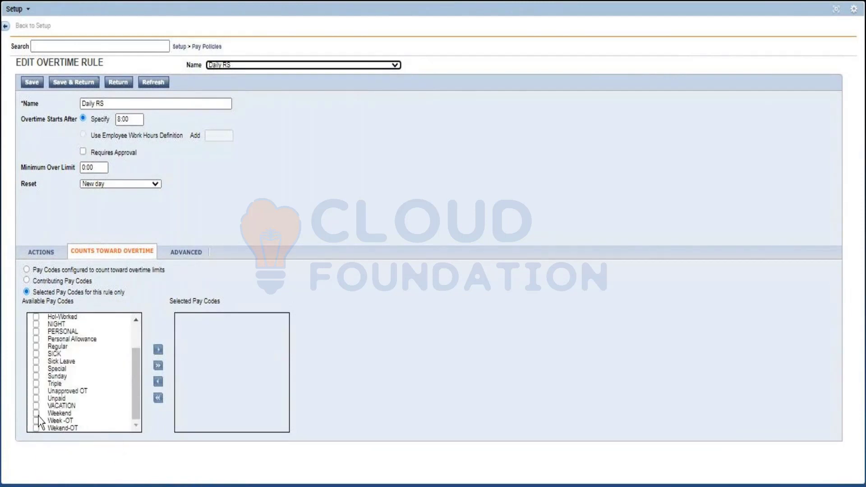
click(36, 409)
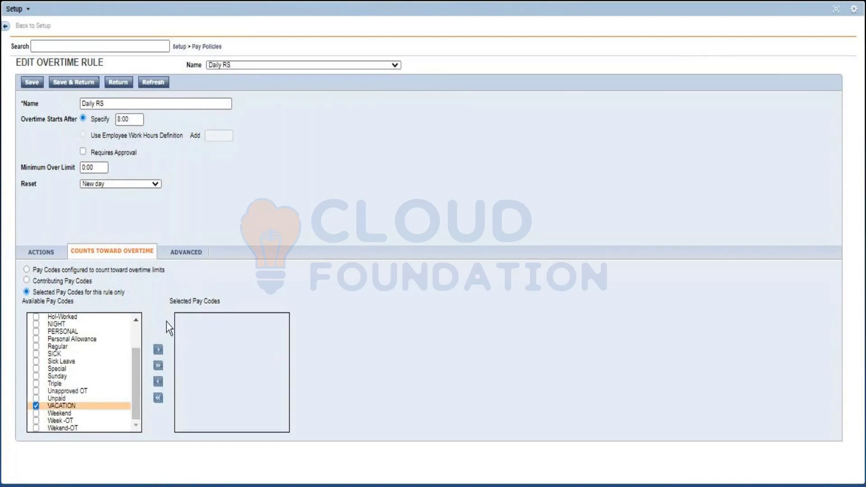
click(158, 351)
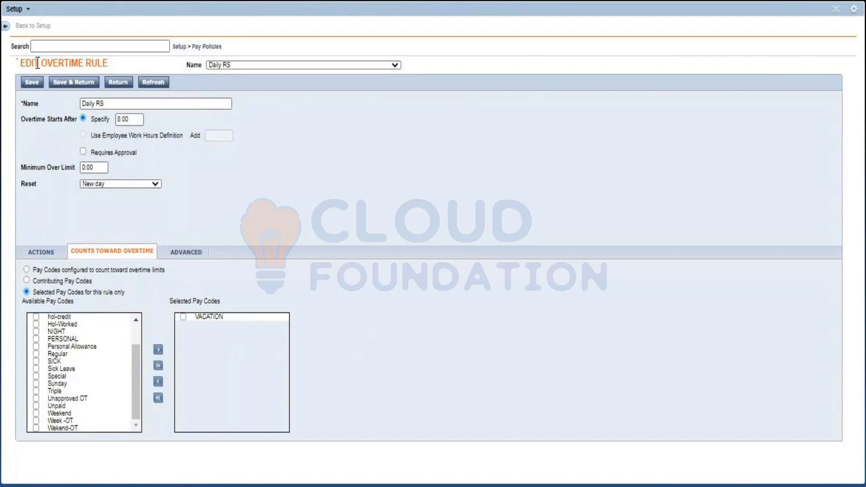
click(32, 83)
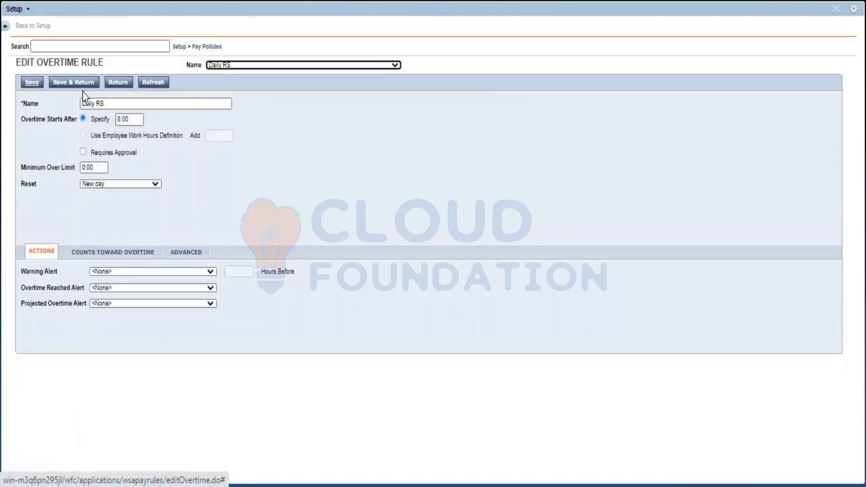
click(117, 82)
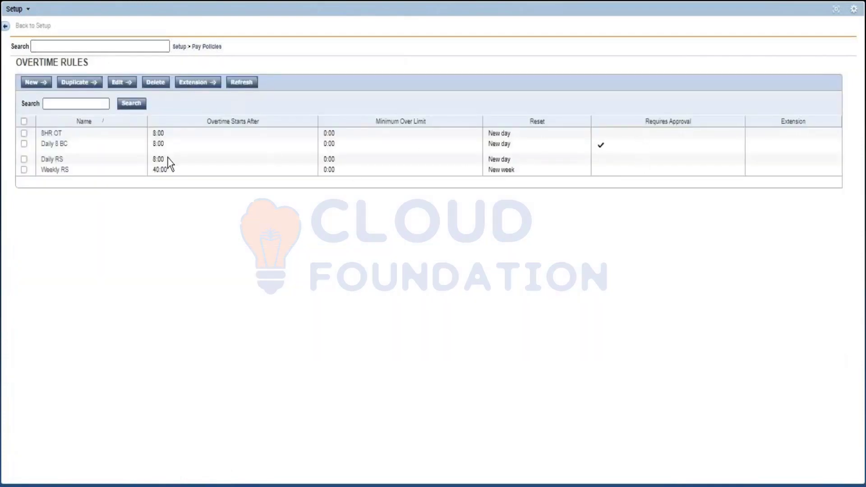
Step: Reopen the Daily RS overtime rule, enable Requires Approval and save the rule
click(56, 162)
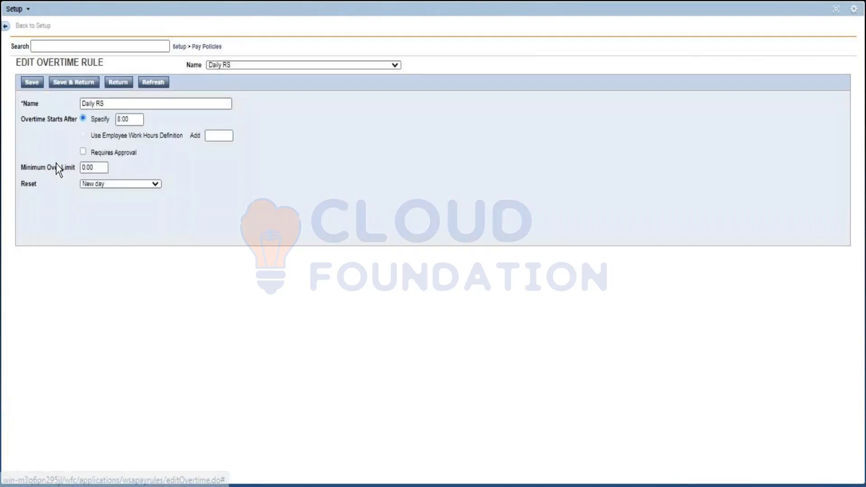
click(83, 152)
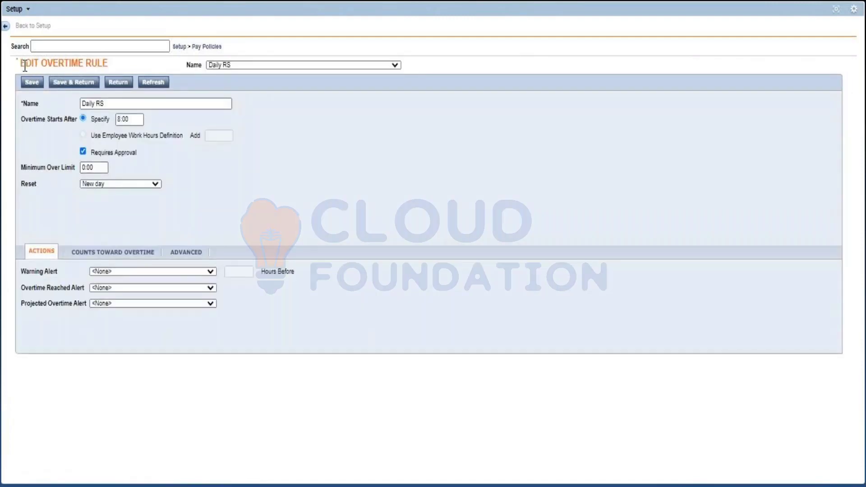
click(29, 82)
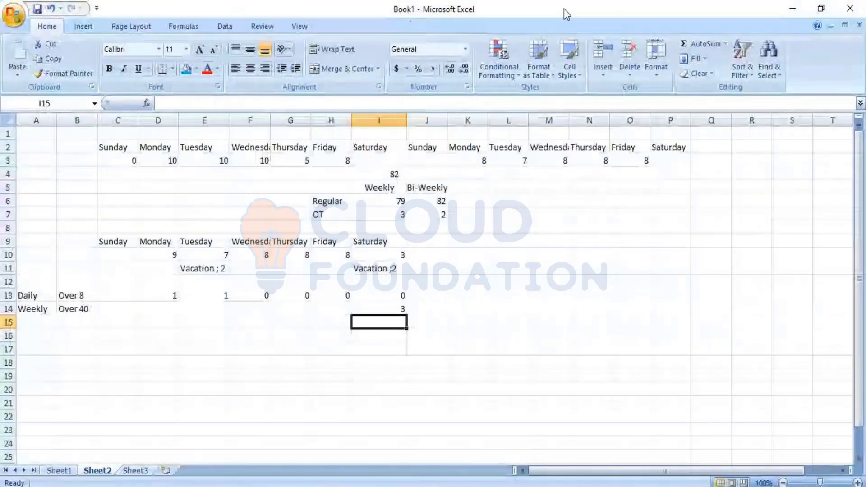
Step: Enter "Pay code edit" in cell C16 and "Select specific paycode" in cell D16 of Sheet2
click(109, 333)
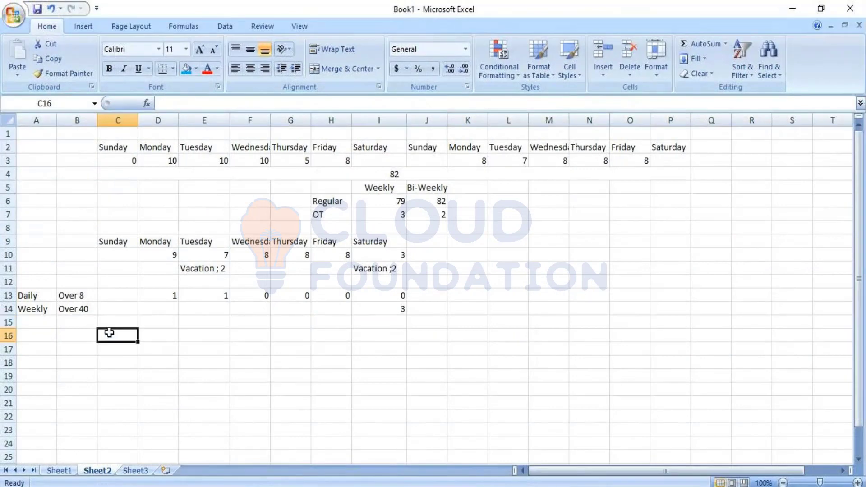
text(Pay cod)
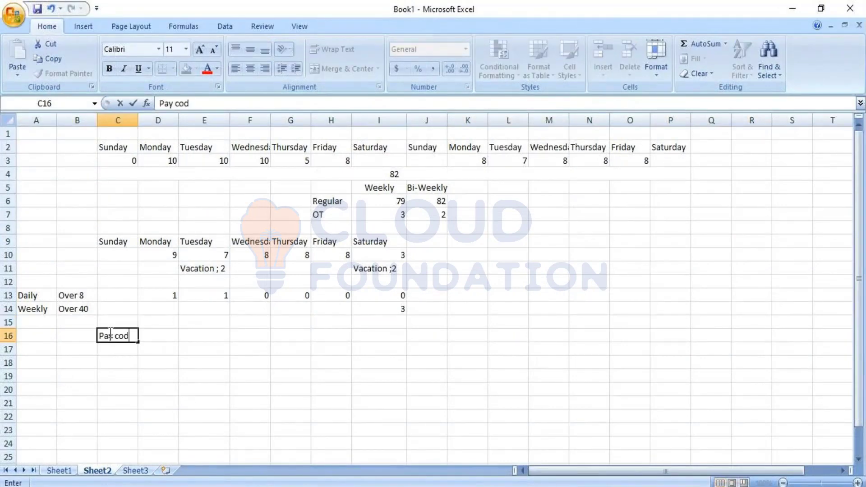
text(e edit)
key(Tab)
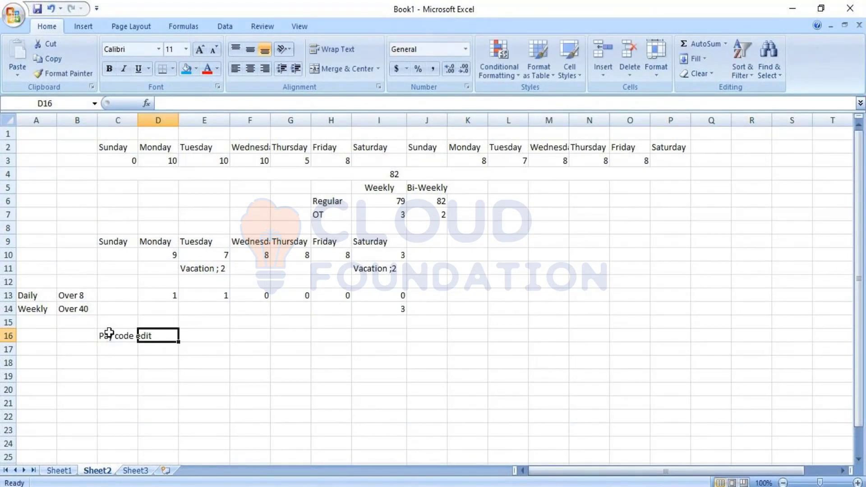
text(Select)
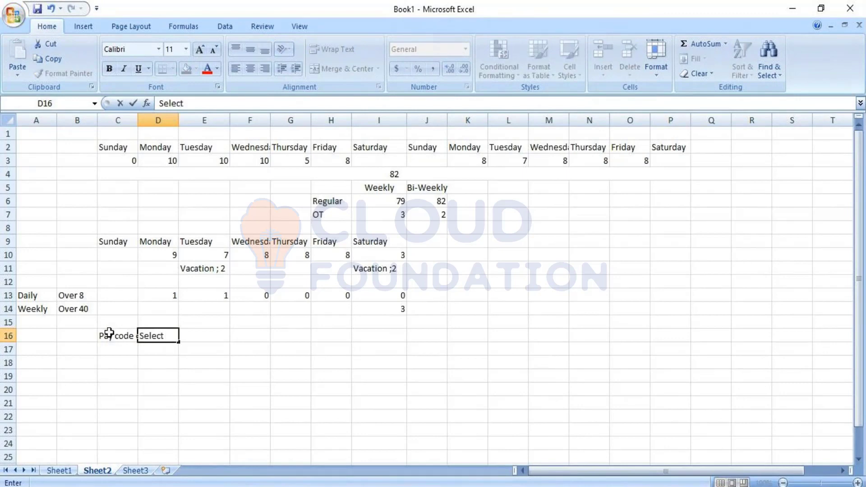
text( specific paycode)
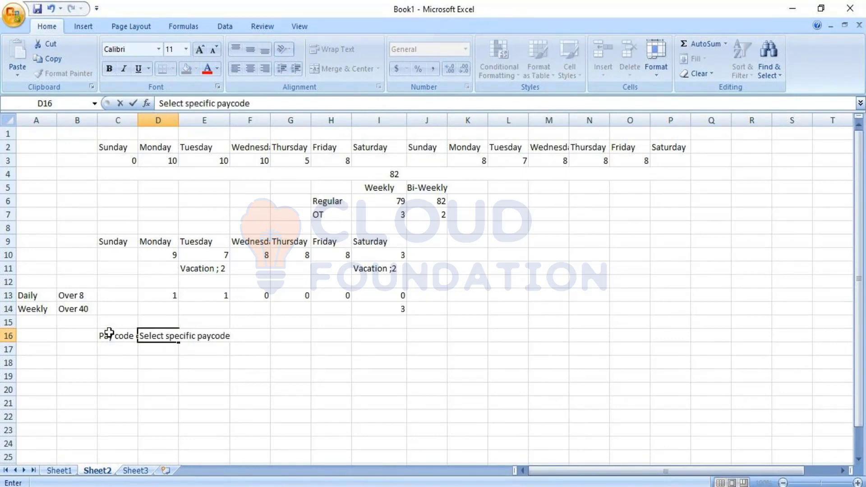
key(Tab)
Step: Enter "onfigure I OT rule" in cell E16 and "OT" in cell C17
text(onf)
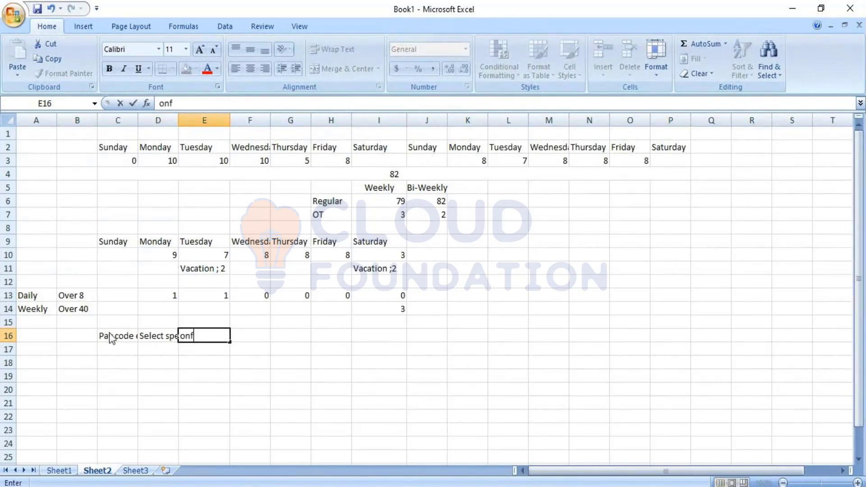
text(igure I)
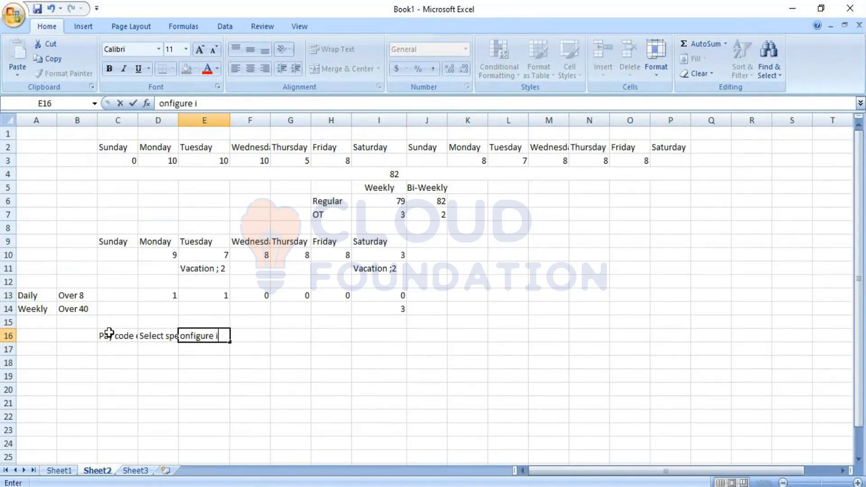
key(BackSpace)
text(igure I OT rule)
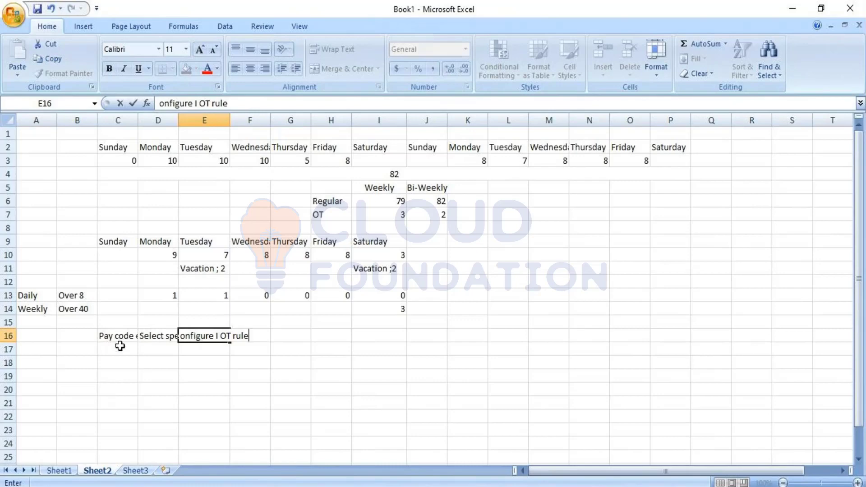
click(120, 346)
text(OT)
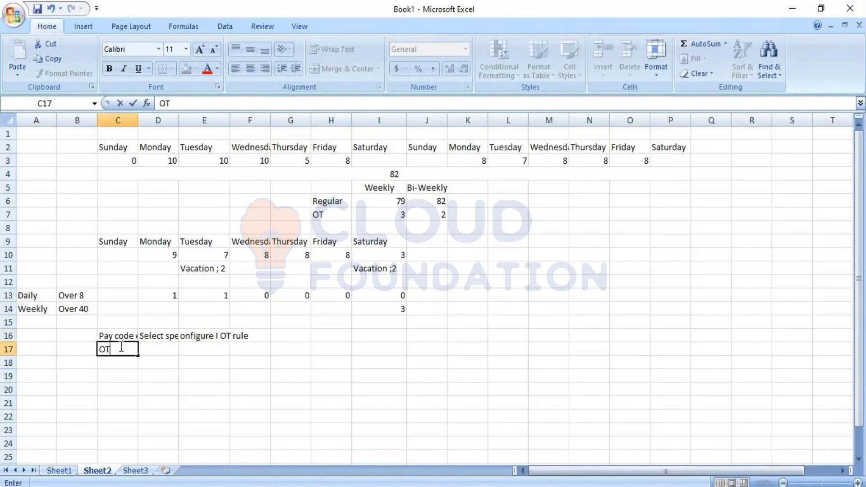
key(Tab)
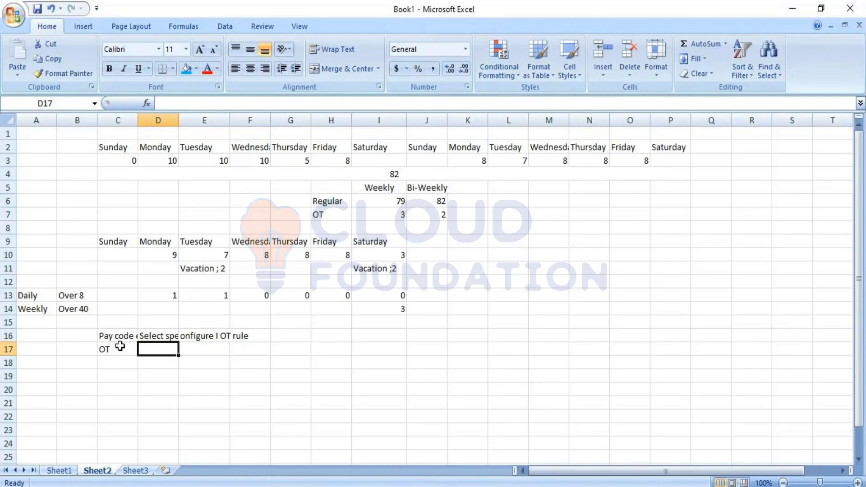
click(217, 345)
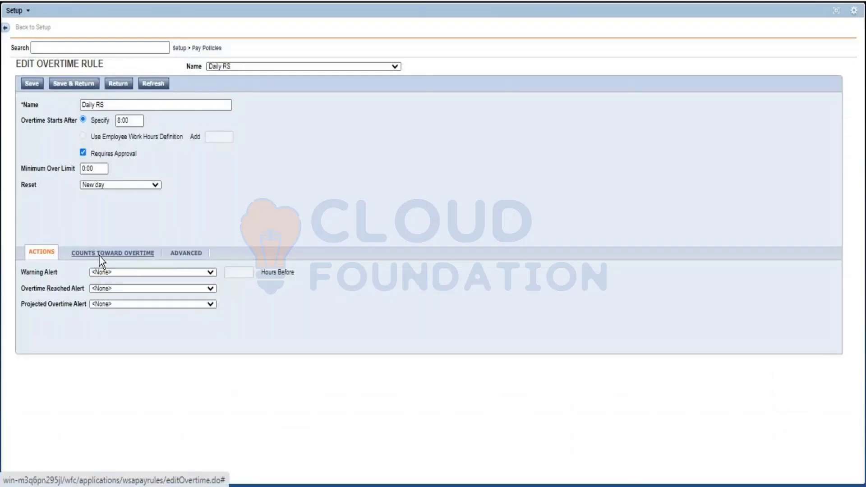
Step: In Workforce Central, review the pay codes counting toward overtime and the advanced overtime allocation options of the Daily RS rule
click(99, 256)
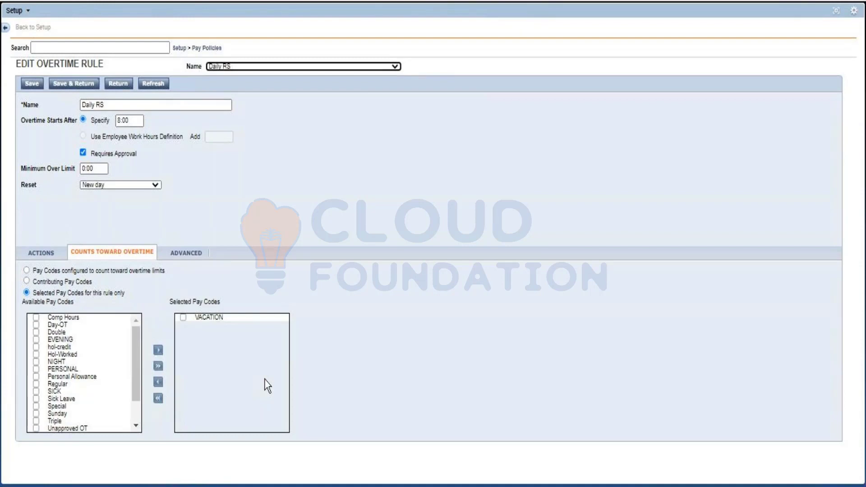
click(182, 252)
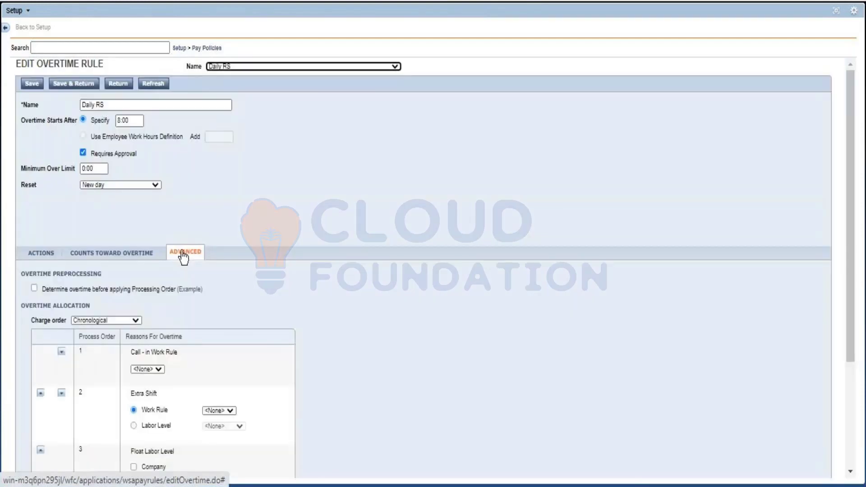
scroll(323, 340, down, 3)
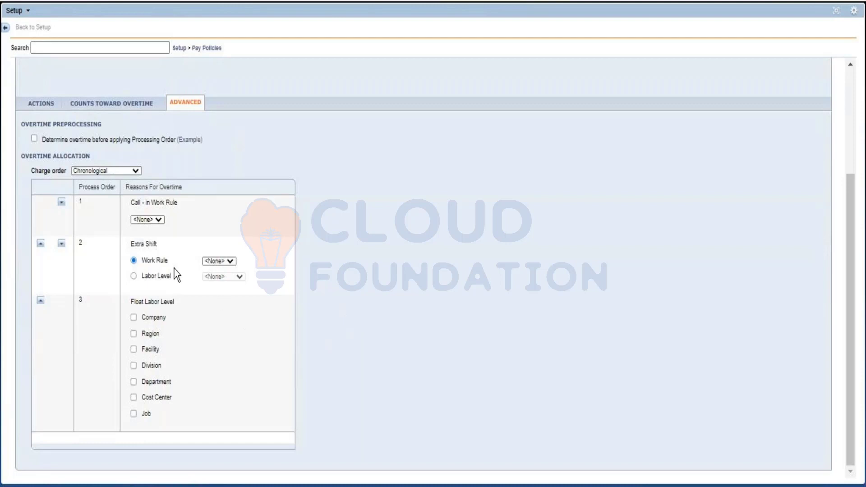
click(215, 261)
click(215, 261)
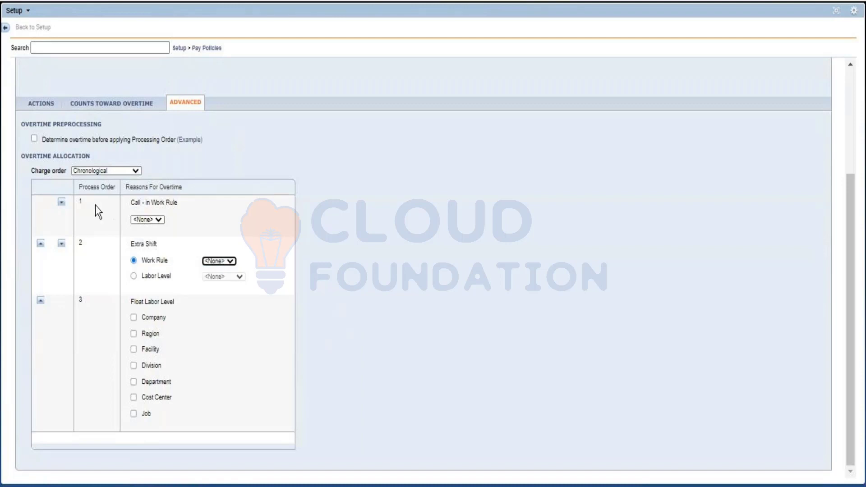
click(415, 274)
scroll(411, 225, up, 3)
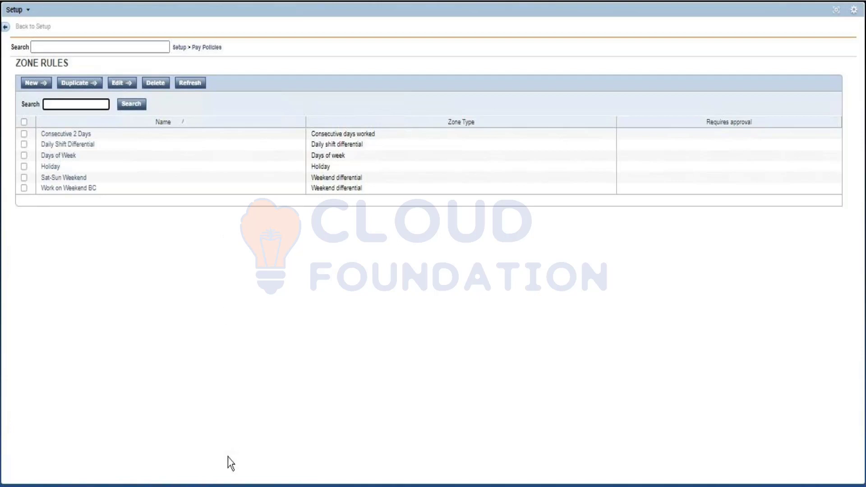
Step: Switch to SQL Server Management Studio, connect to the Kronos server and open a new query on the wfcdb database
click(214, 486)
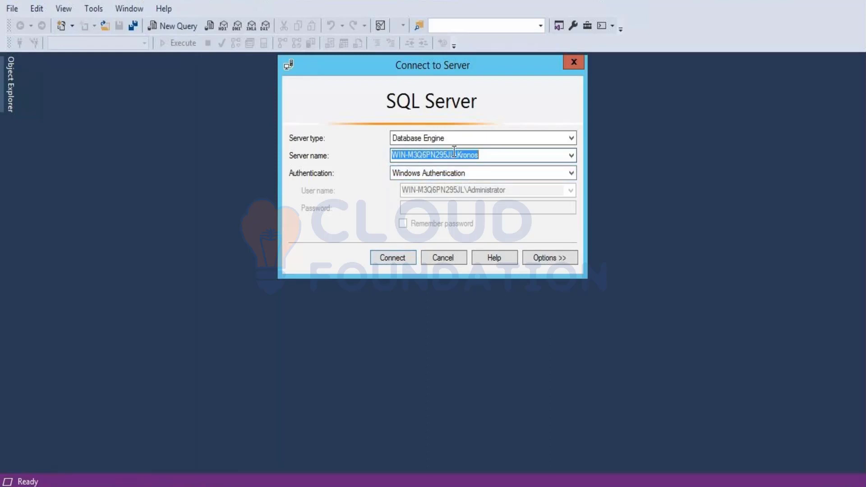
click(396, 261)
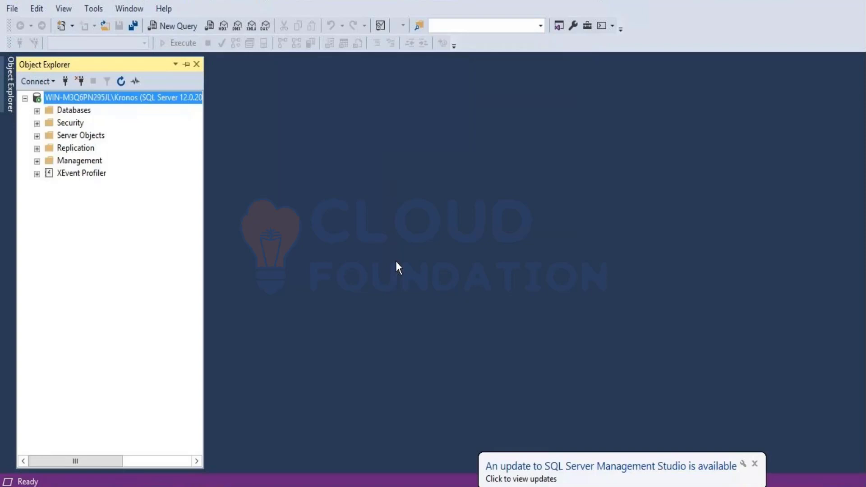
click(175, 22)
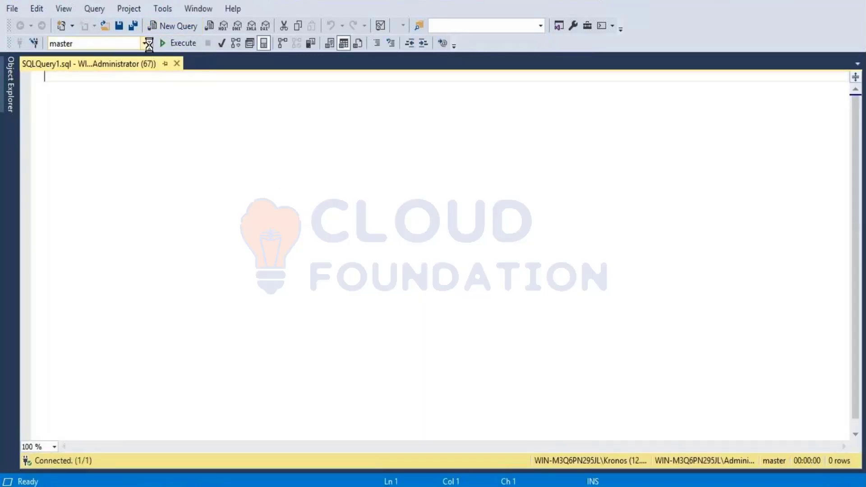
click(146, 44)
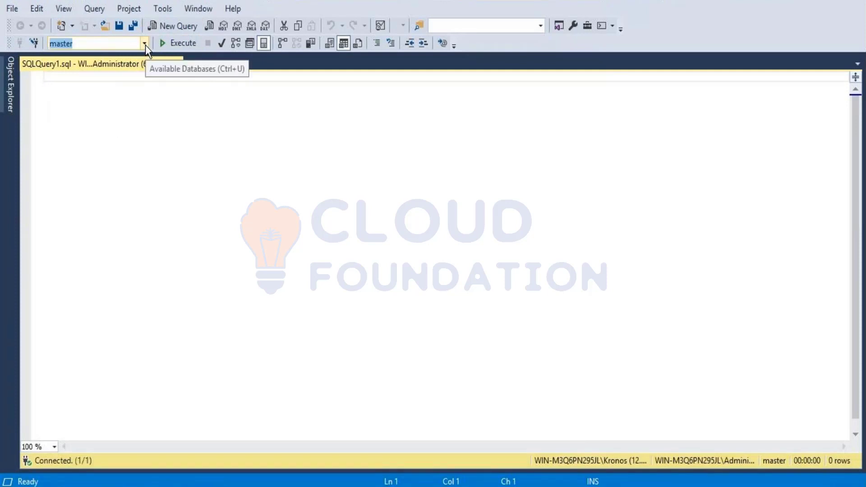
click(146, 45)
click(101, 113)
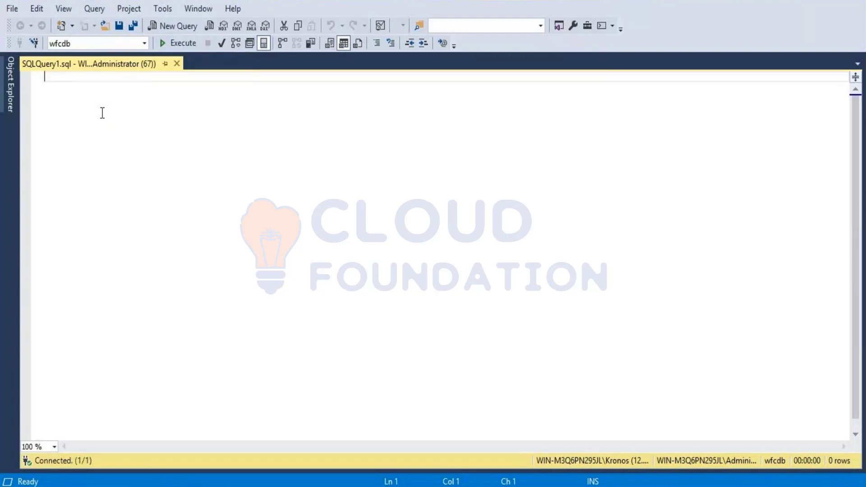
Step: Run the query "select *from person" and look through the person records returned
text(select)
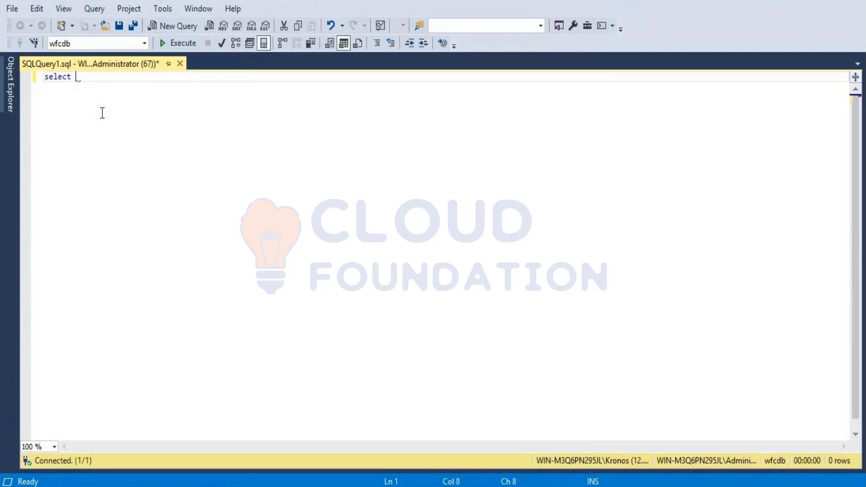
text(*from person)
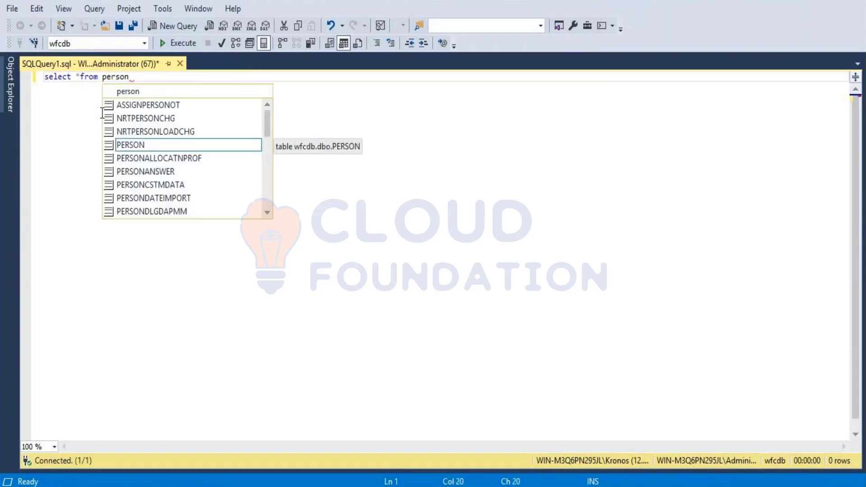
key(Escape)
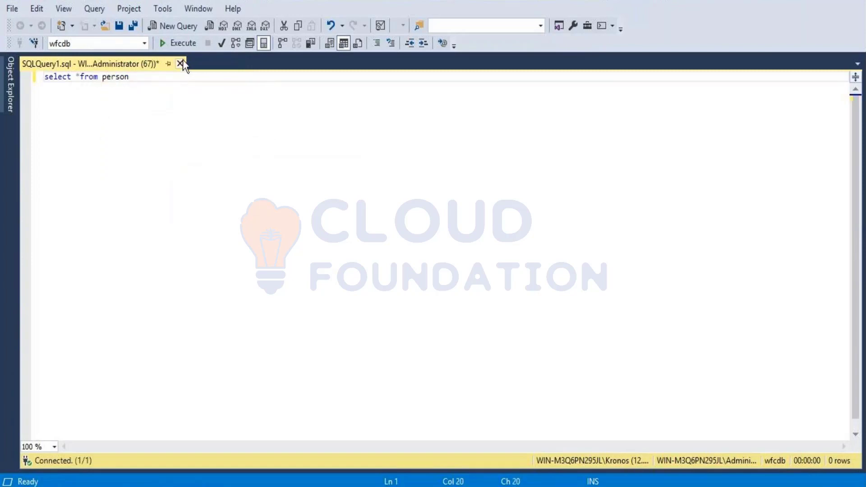
click(181, 42)
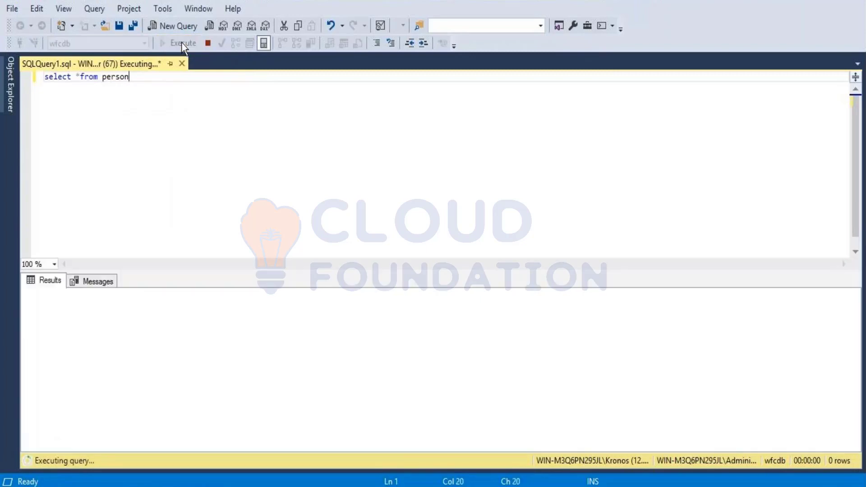
click(118, 386)
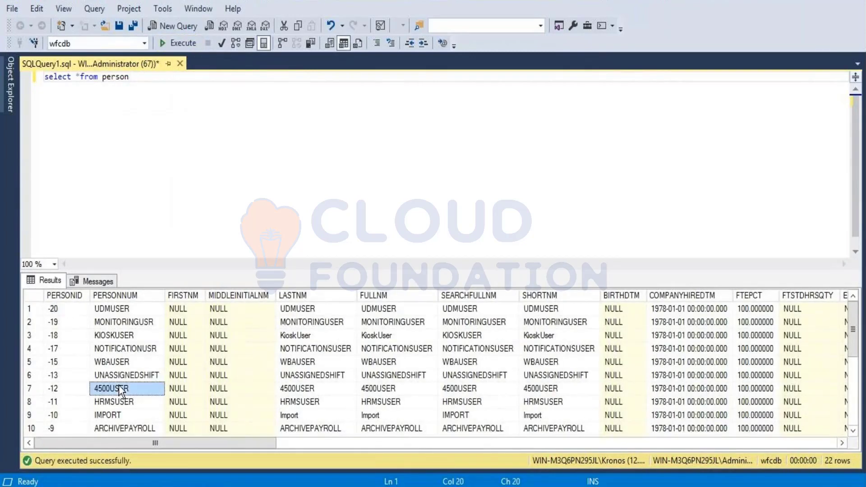
scroll(119, 386, down, 4)
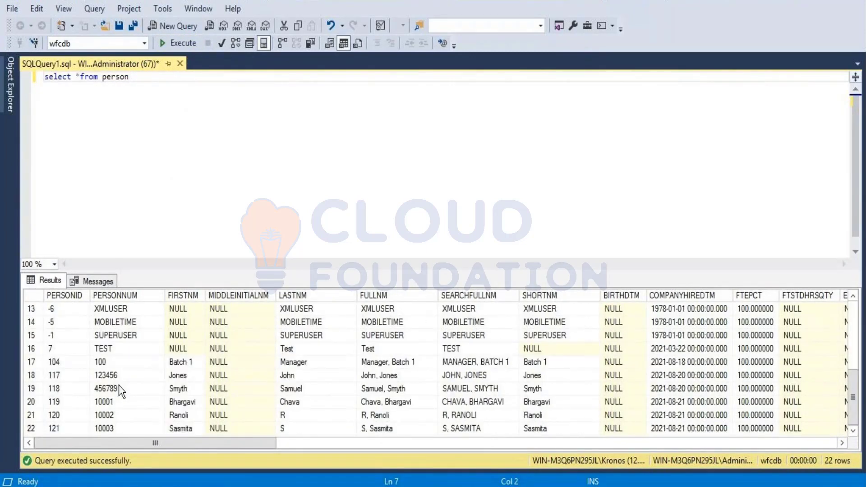
click(103, 420)
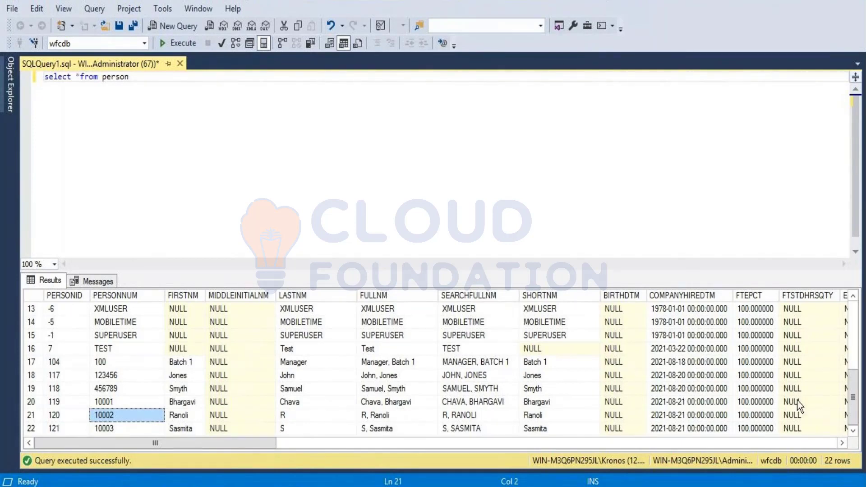
mouse_move(262, 443)
mouse_down()
mouse_move(823, 451)
mouse_move(262, 447)
mouse_up()
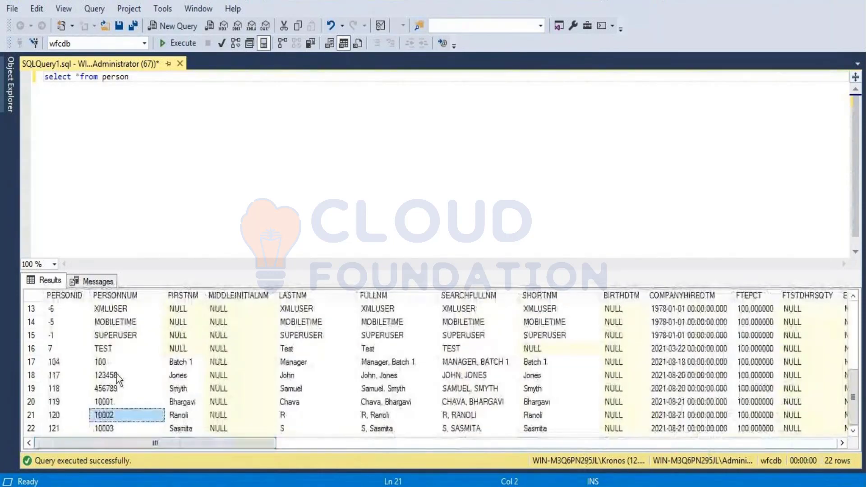
Step: Replace person in the query with "overtim" to look up overtime tables, and clear the table name again
double_click(114, 78)
text(o)
text(vertim)
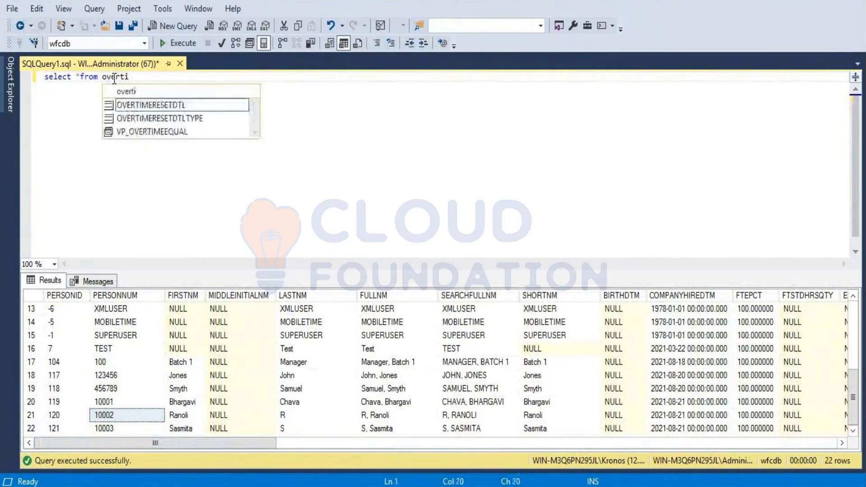
key(BackSpace)
key(BackSpace)
key(BackSpace)
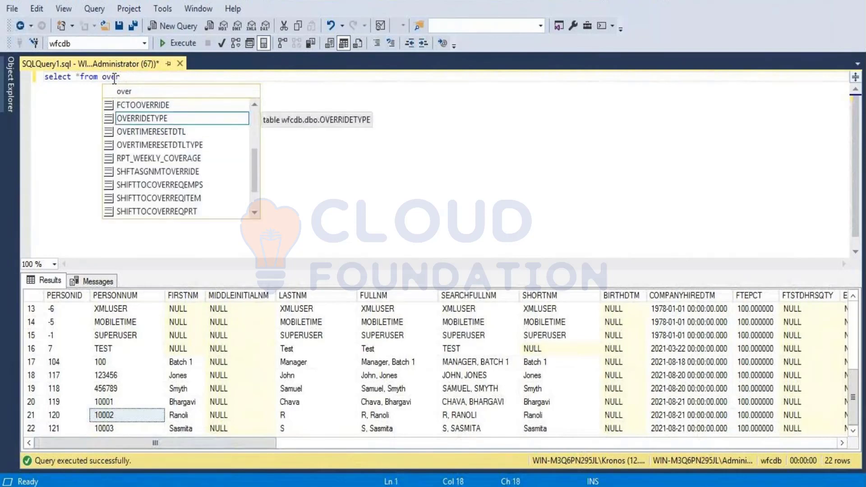
key(BackSpace)
key(BackSpace)
key(BackSpace)
key(BackSpace)
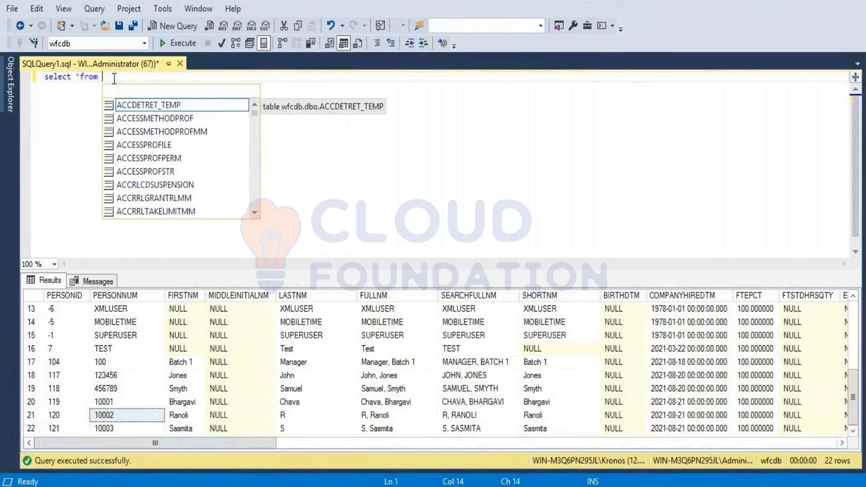
Step: Complete the query as "select *from PAYCODE" using the suggested table name, and run it
text(payc)
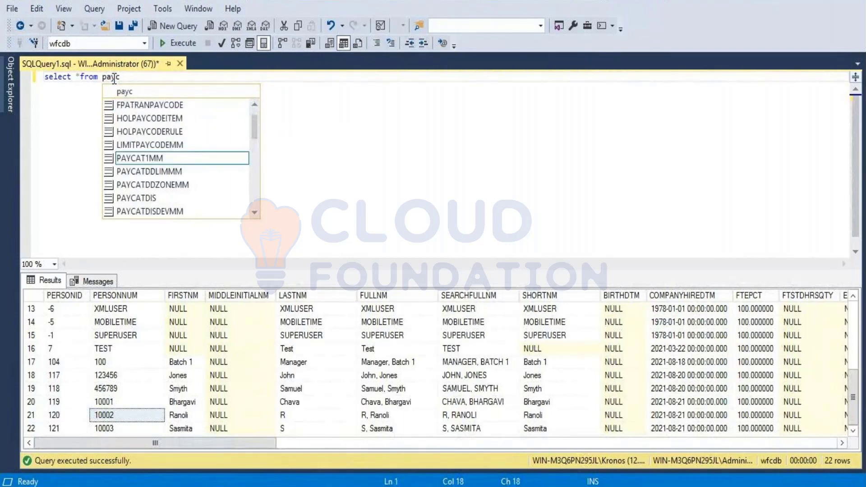
key(BackSpace)
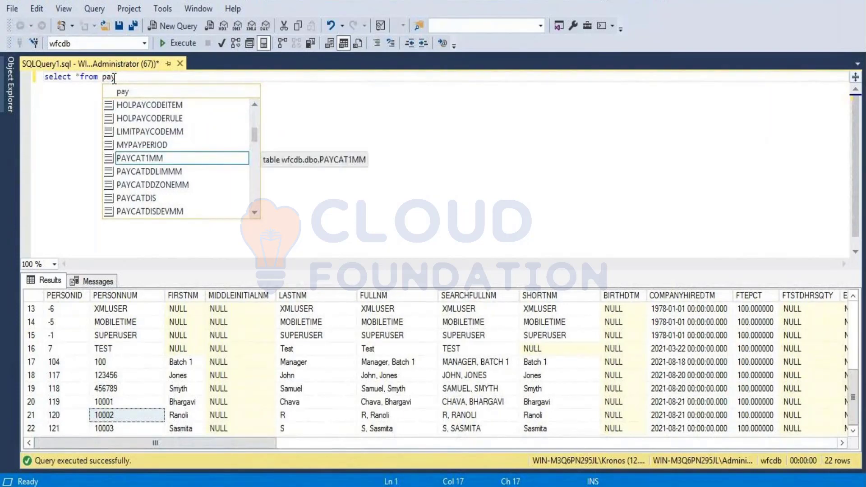
key(Down)
key(Down)
key(Down)
key(Down)
key(Down)
key(Down)
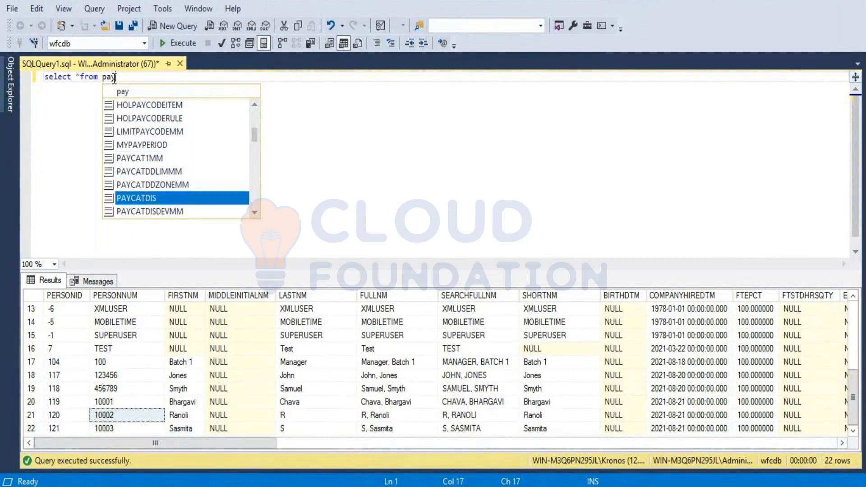
key(Down)
key(Down)
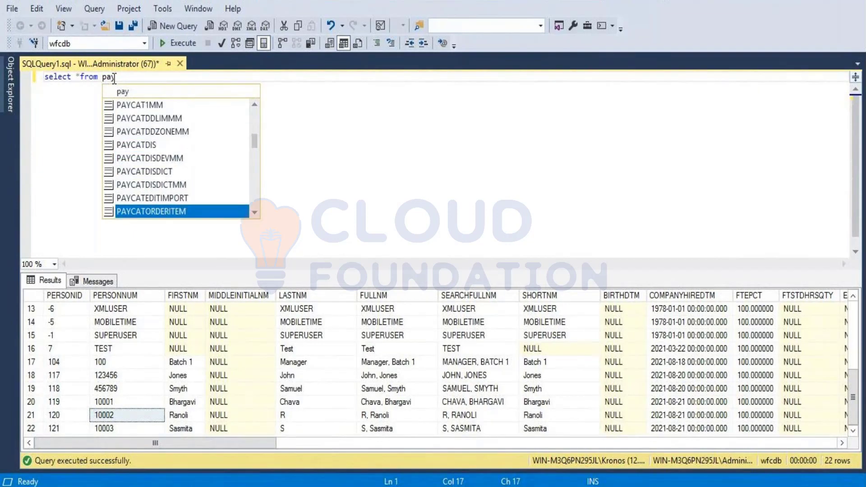
key(Down)
key(Down)
key(Down)
key(Down)
key(Up)
key(Tab)
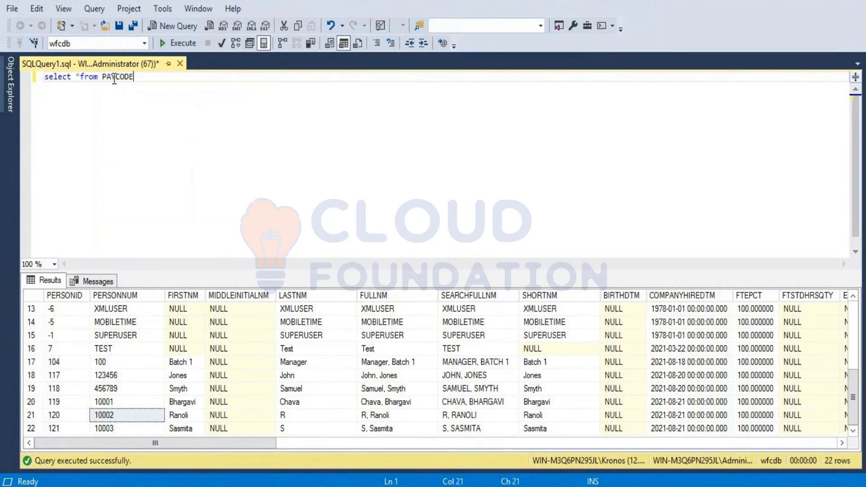
click(182, 42)
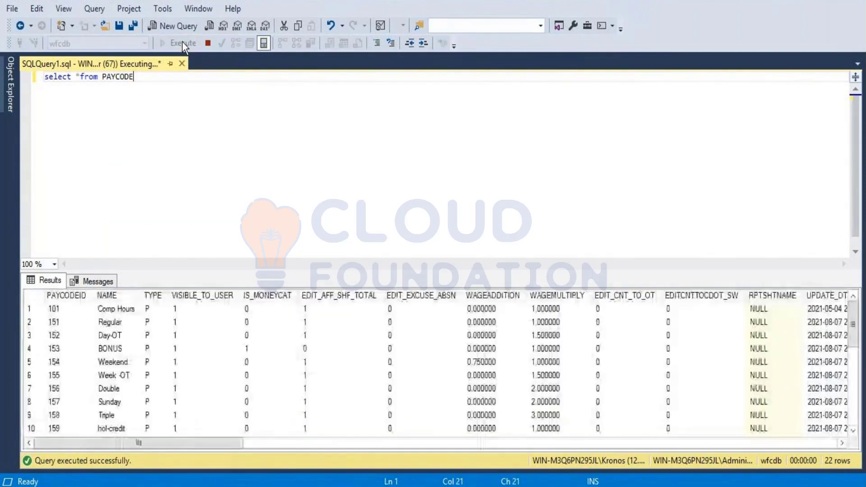
Step: Enlarge the results area and look through the pay code records, including the Double pay code
click(125, 391)
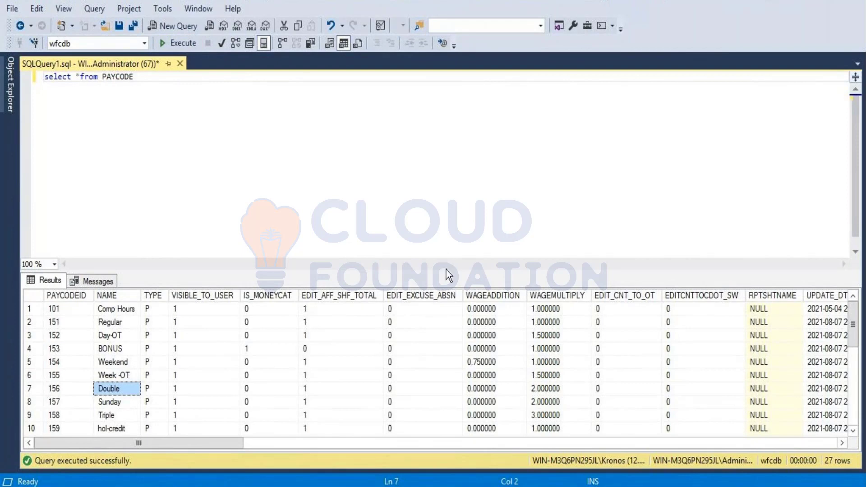
drag(446, 271, 441, 227)
drag(441, 225, 442, 222)
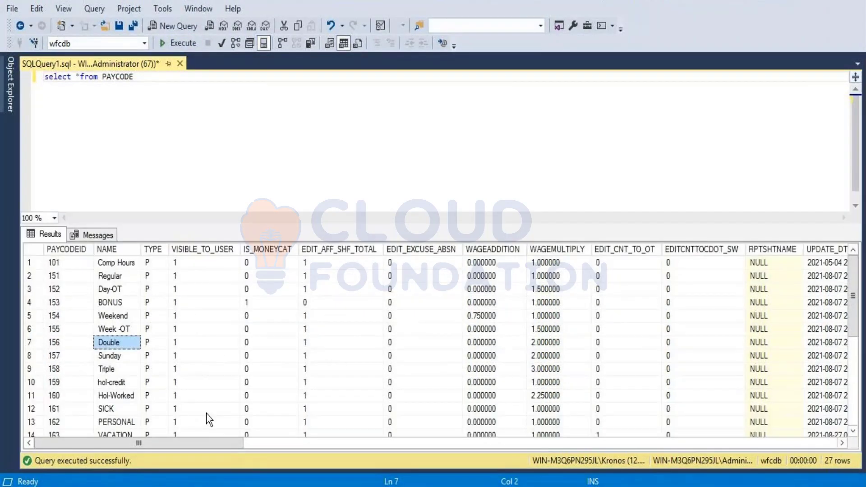
drag(183, 445, 2, 407)
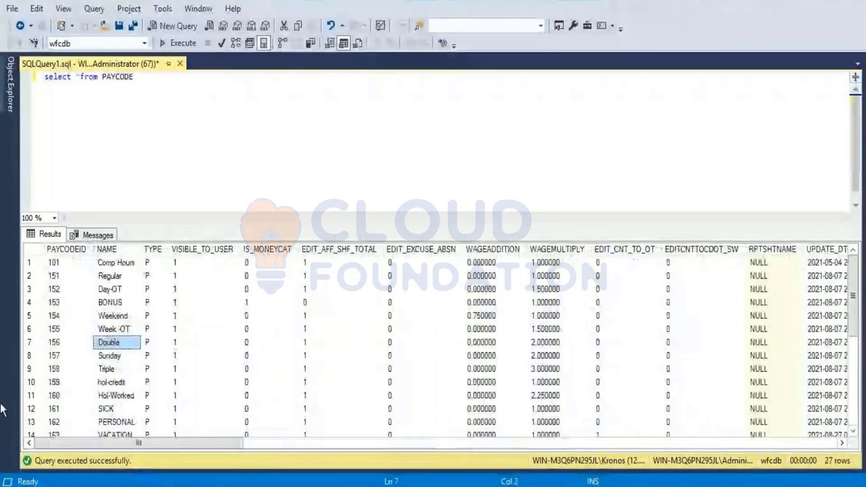
Step: Replace the PAYCODE table in the query with person and run it again
click(142, 151)
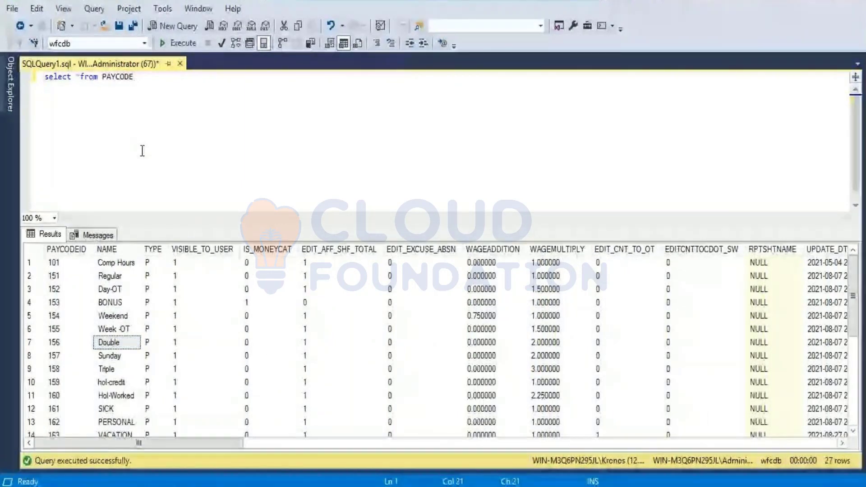
key(BackSpace)
key(BackSpace)
key(BackSpace)
key(BackSpace)
key(BackSpace)
key(BackSpace)
key(BackSpace)
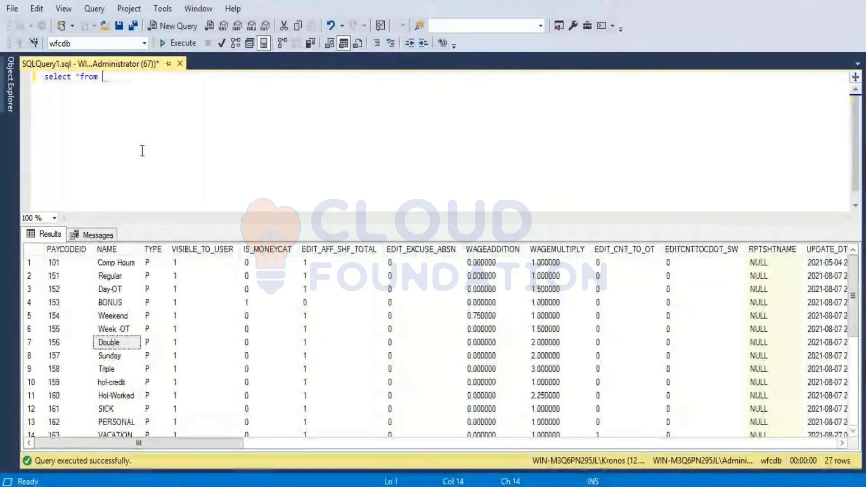
text(person)
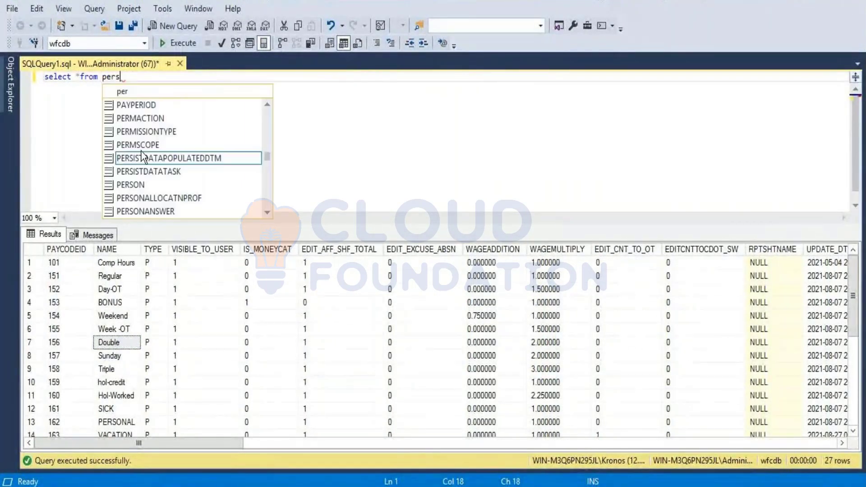
click(184, 43)
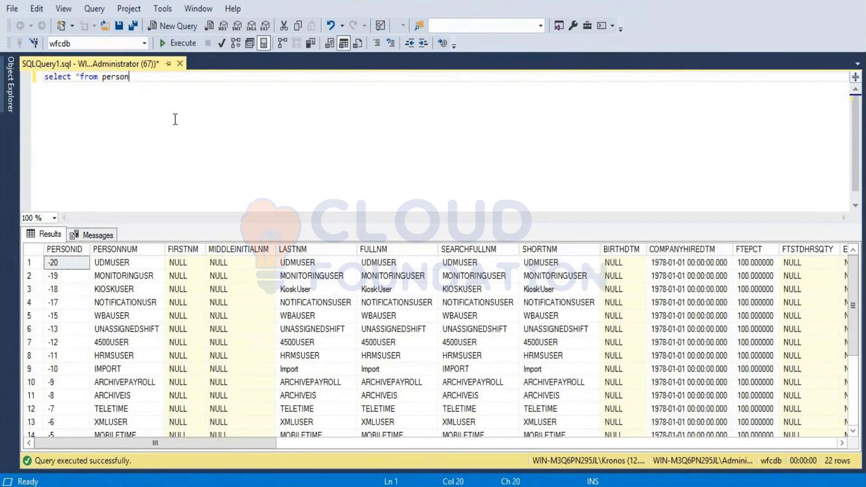
Step: Add a second line to the person query with a where clause on the FIRSTNM column
drag(130, 77, 34, 71)
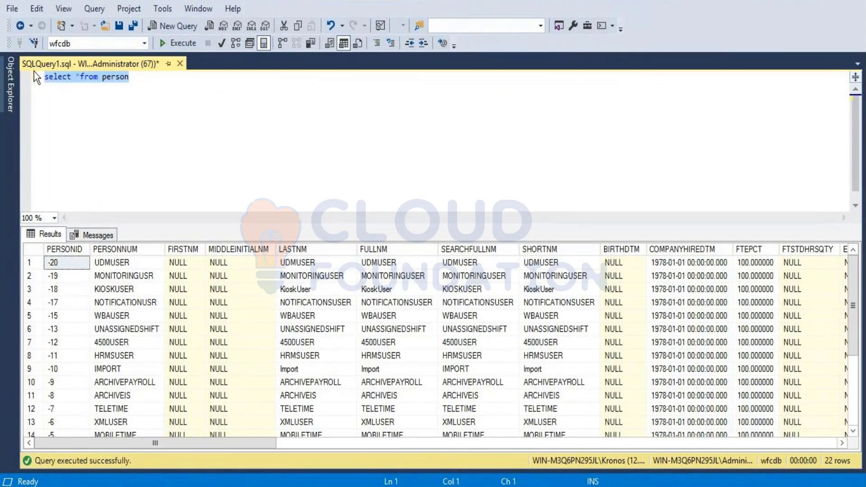
click(177, 84)
key(Return)
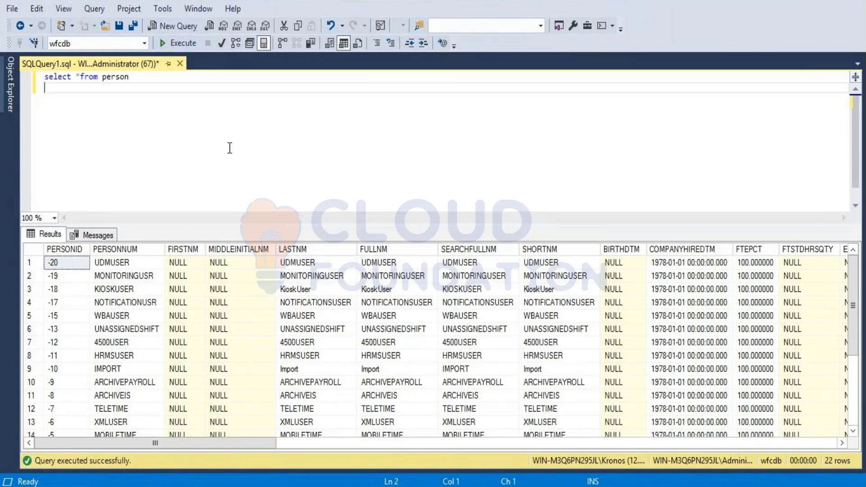
text(where)
text(firt)
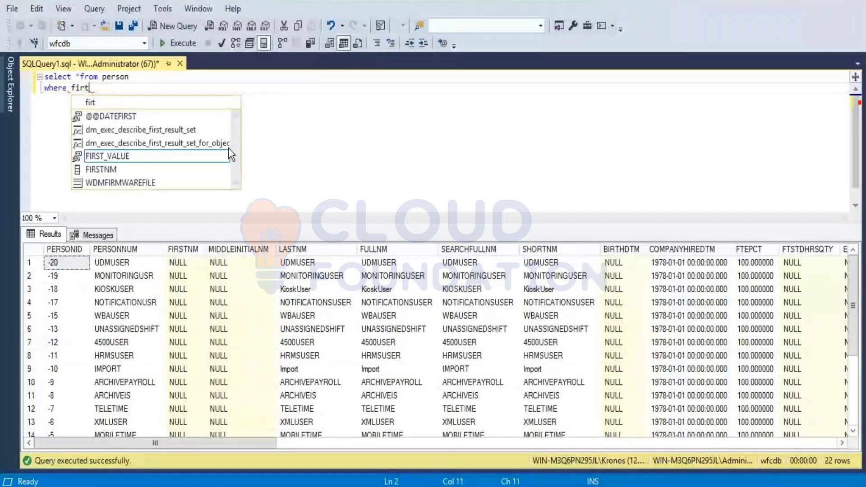
key(BackSpace)
text(st)
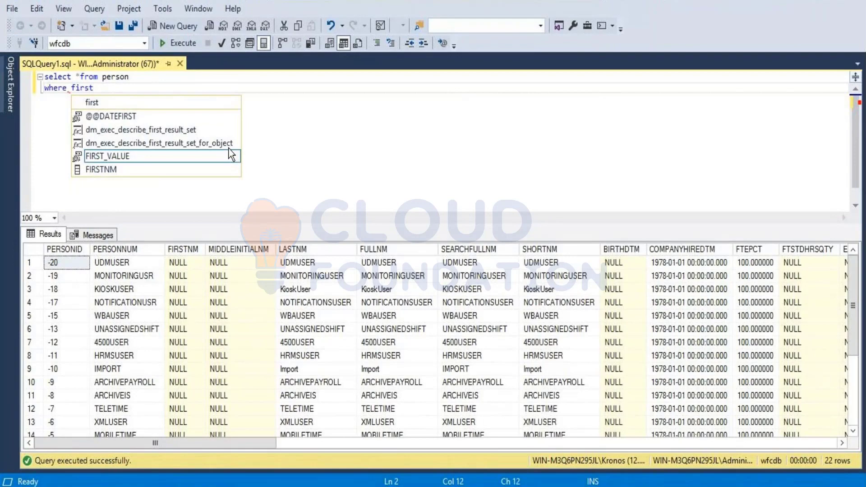
key(Down)
key(Tab)
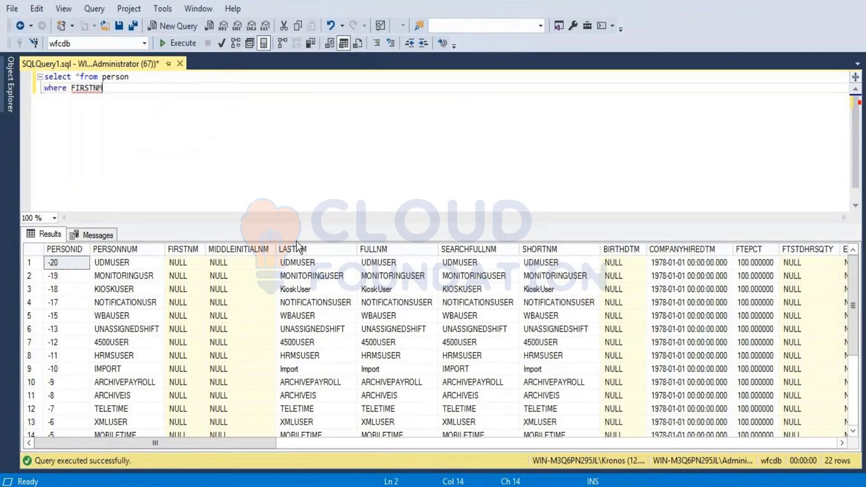
Step: Extend the FIRSTNM condition with an in list containing the first name of the second-to-last person in the results
scroll(205, 310, down, 3)
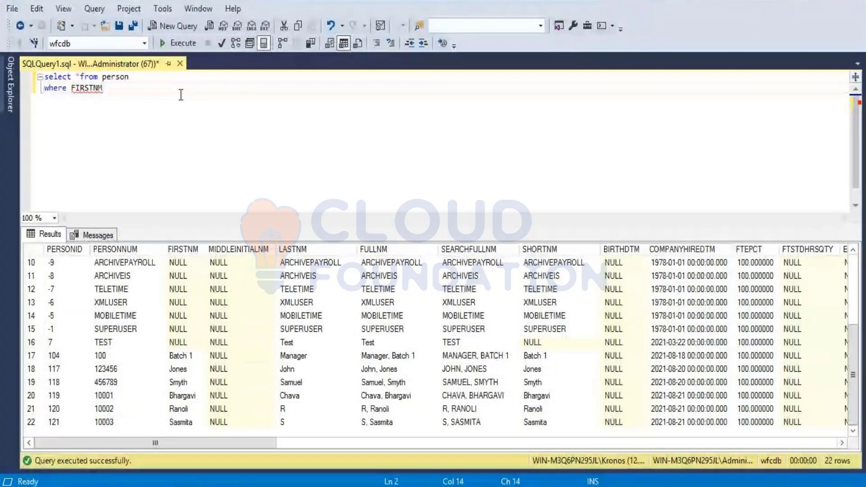
text(in (')
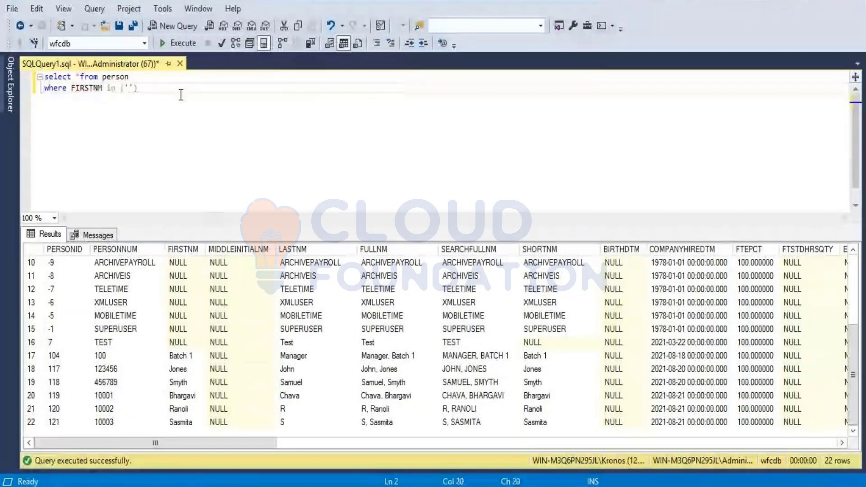
text(R)
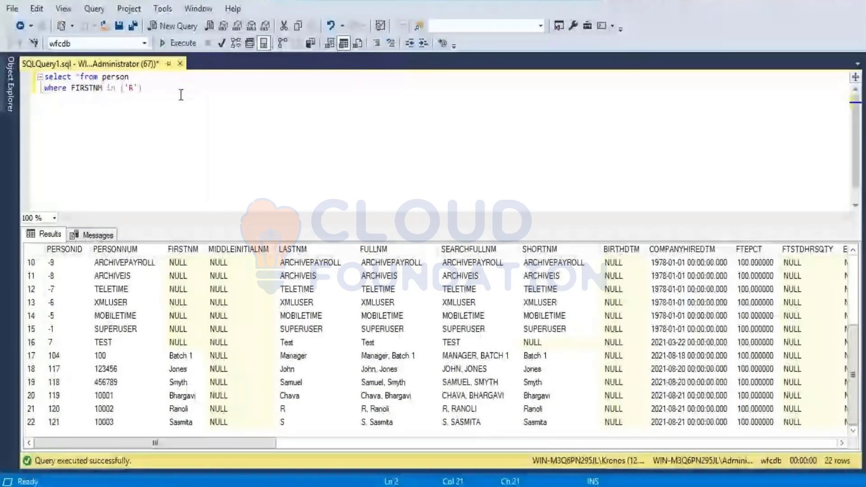
text(anoli')
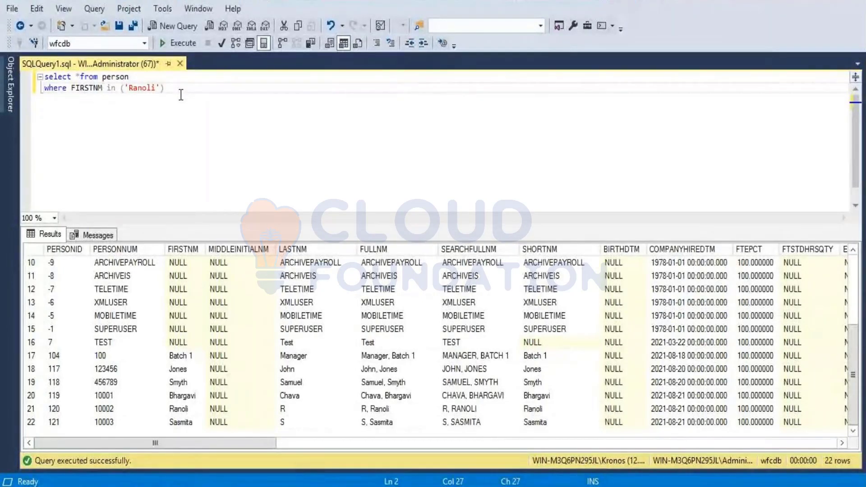
Step: Add the first name of the last person in the results to the in list and run the query
text(,'')
key(Left)
text(SSa)
key(BackSpace)
key(BackSpace)
text(asmita)
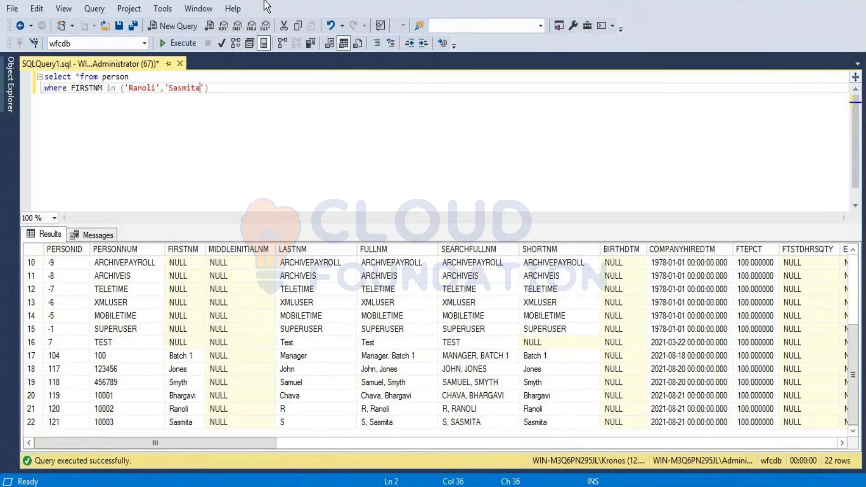
click(176, 45)
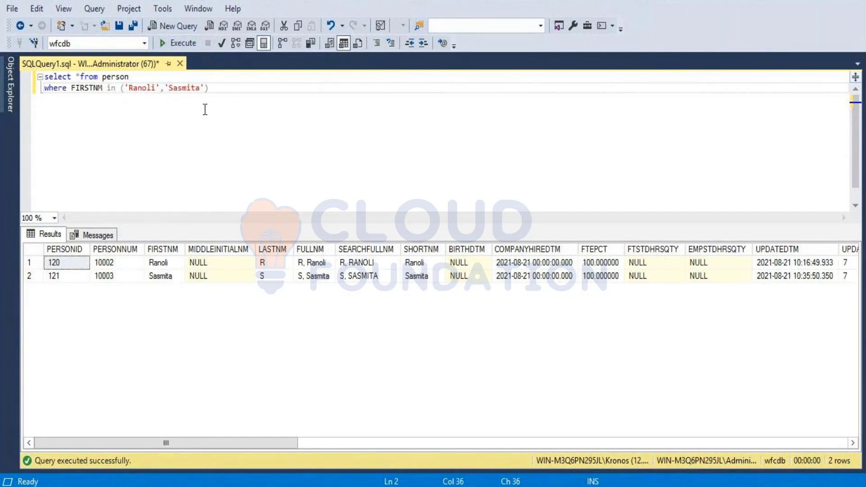
Step: Duplicate the whole person query below the original, separated by a blank line
key(ctrl+a)
key(ctrl+c)
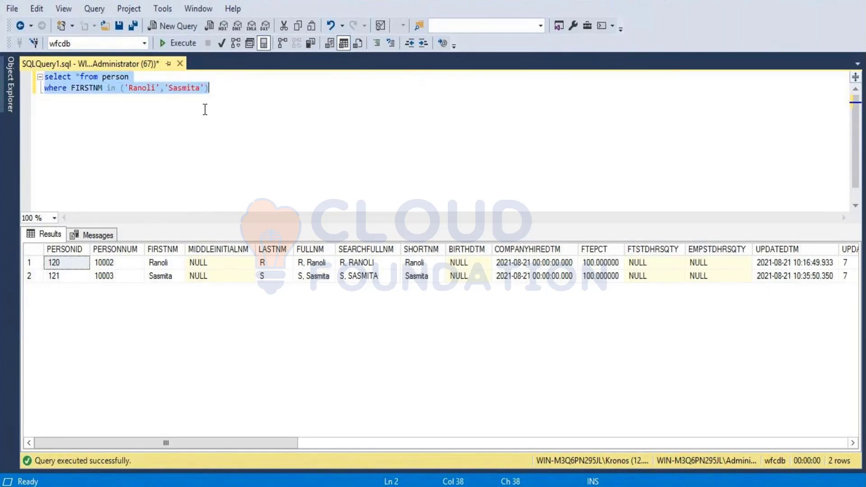
click(205, 110)
key(Return)
key(Return)
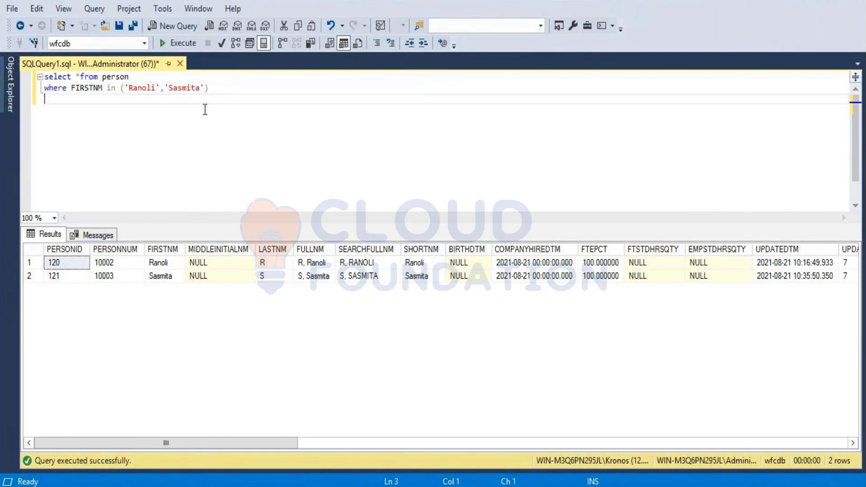
key(ctrl+v)
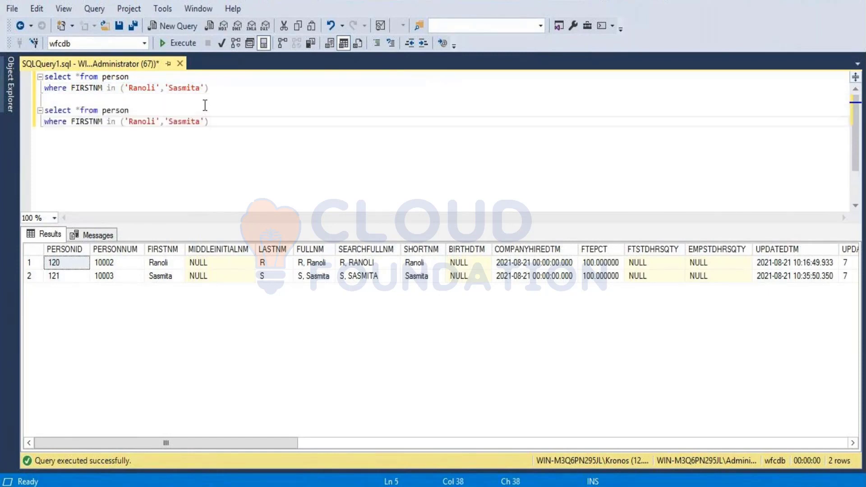
Step: Change the copied query's FIRSTNM condition from an in list to = with only the first of the two names
double_click(111, 121)
key(BackSpace)
text(=)
key(BackSpace)
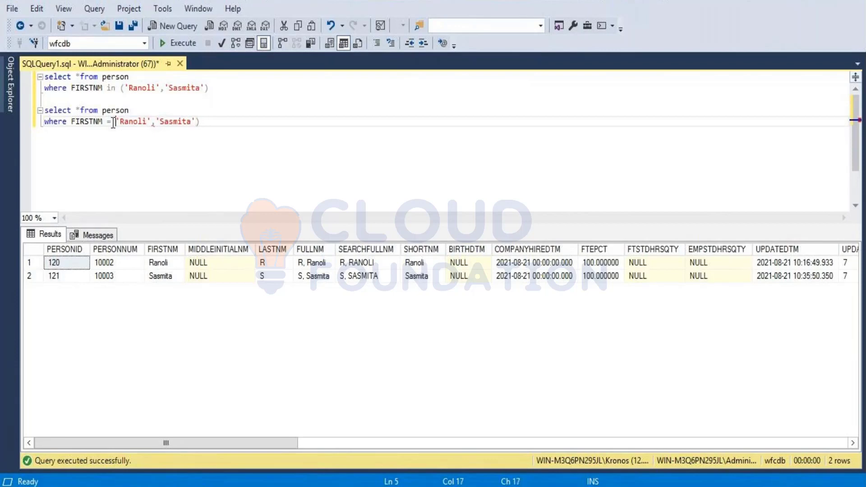
key(Right)
key(Right)
key(Right)
key(Right)
key(Right)
key(Right)
key(Right)
key(Right)
key(Right)
key(Delete)
key(Delete)
key(Delete)
key(Delete)
key(Delete)
key(Delete)
key(Delete)
key(Delete)
key(Delete)
key(Delete)
key(BackSpace)
Step: Run only the second query, the one with the = condition on FIRSTNM
drag(170, 123, 38, 118)
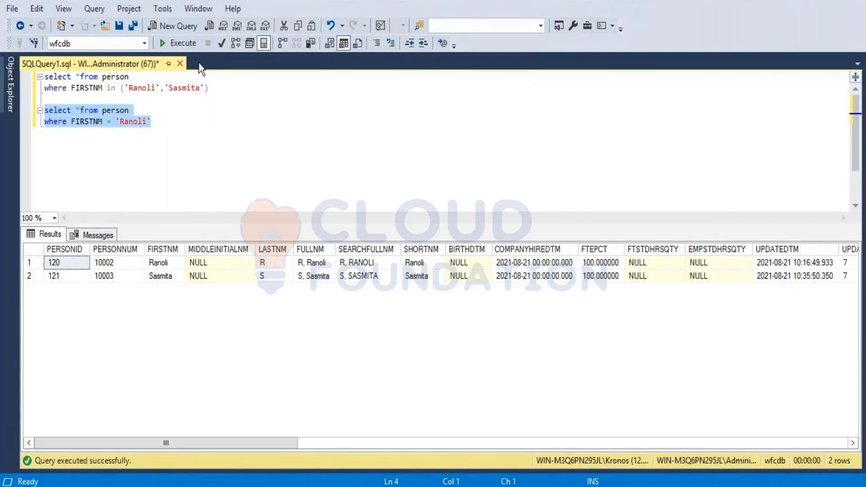
click(188, 45)
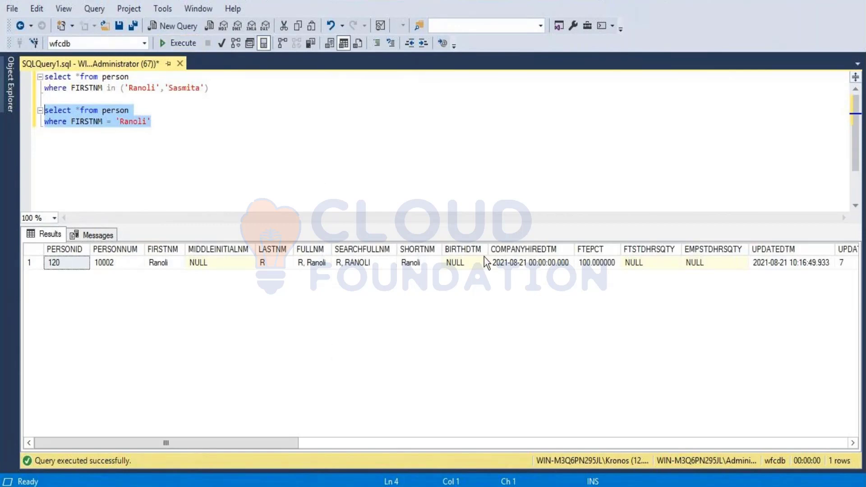
click(375, 179)
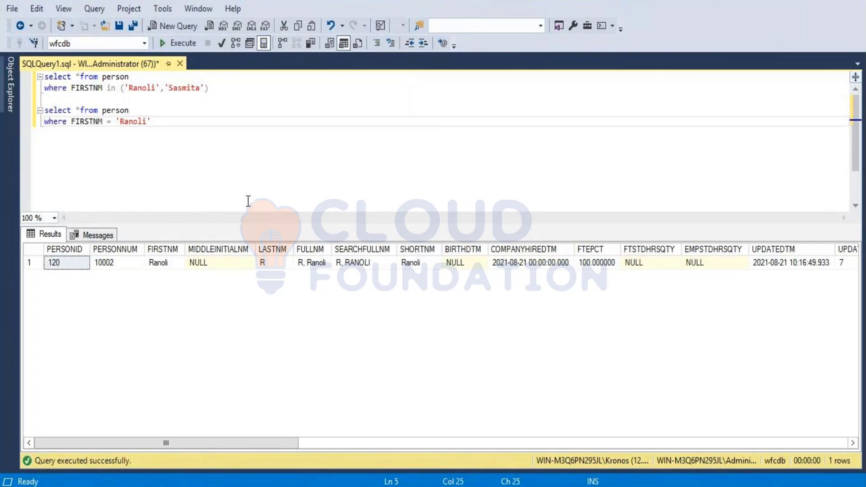
Step: Show the server's object tree, expand Databases and wfcdb, and select the wfcdb database
click(72, 44)
click(12, 85)
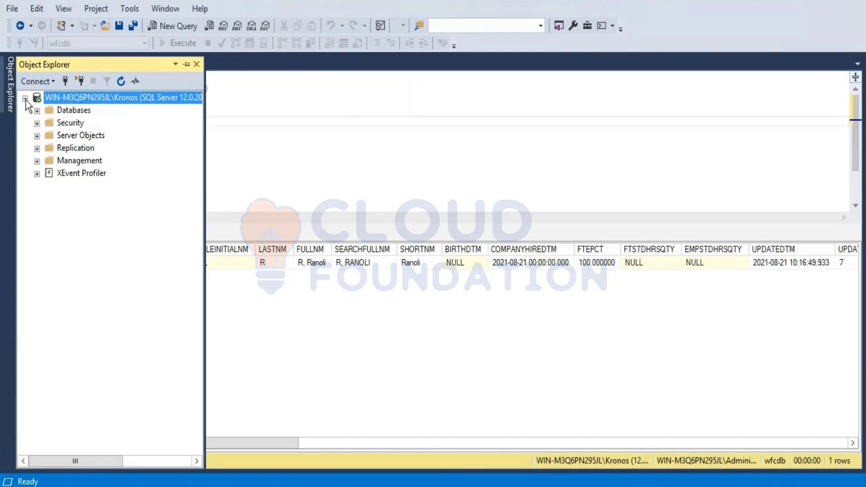
click(36, 110)
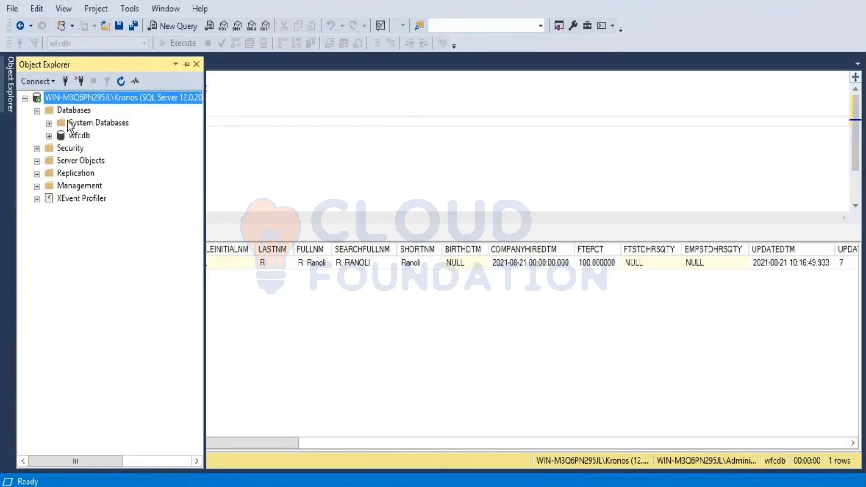
click(50, 136)
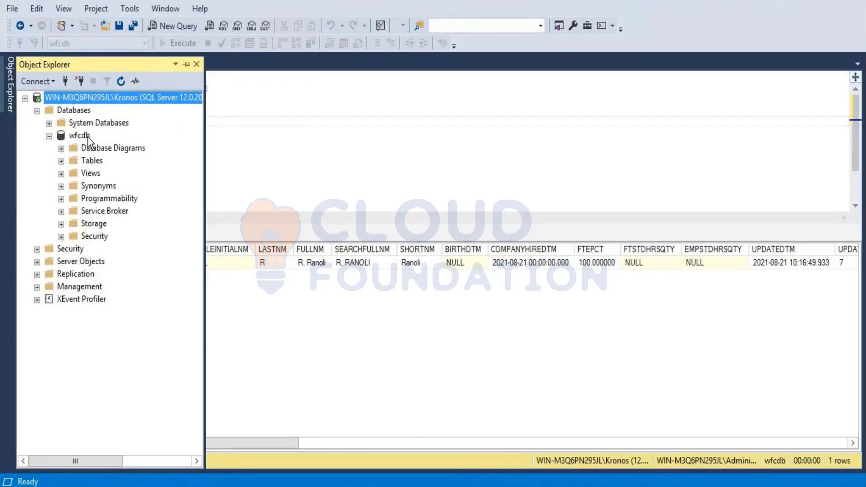
click(85, 138)
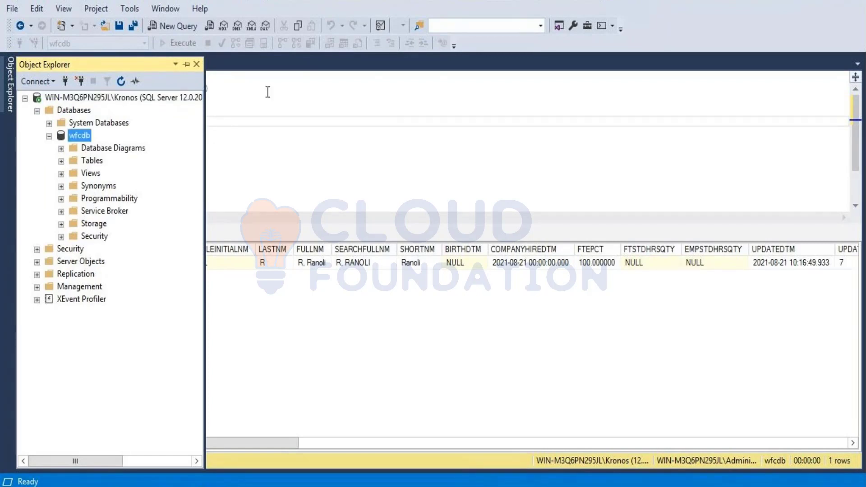
Step: Hide the server object tree and exit SQL Server Management Studio without saving the changes to SQLQuery1.sql
click(197, 64)
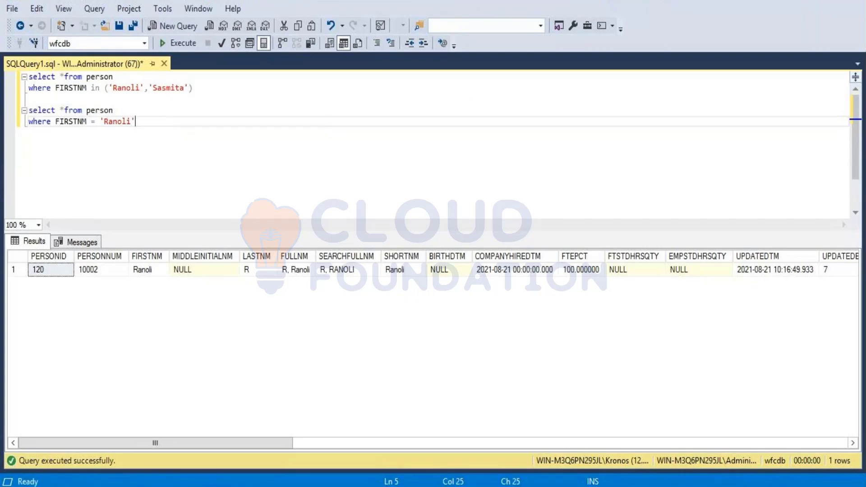
click(854, 1)
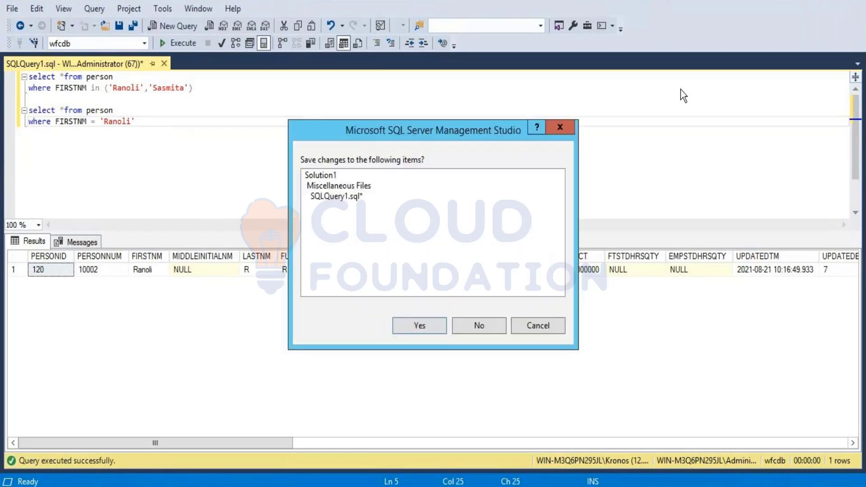
click(483, 331)
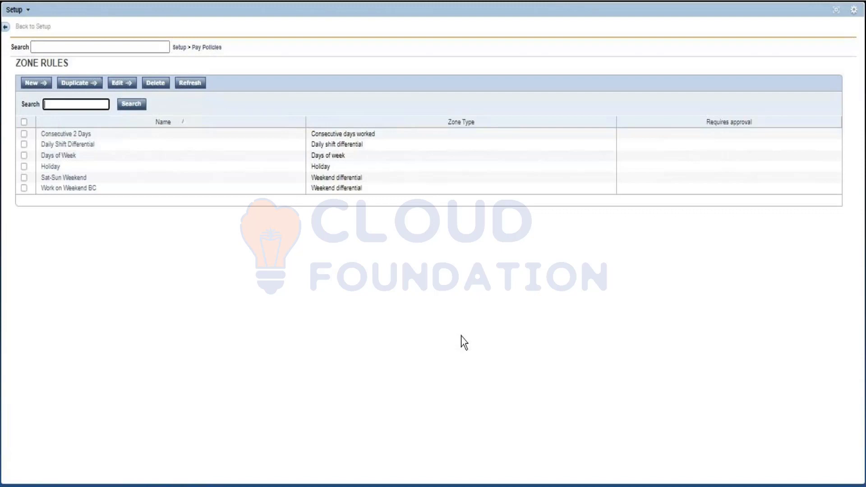
Step: On the Zone Rules page in Workforce Central, look through the Pay Policies list of rule building blocks and close the list
click(461, 336)
click(212, 49)
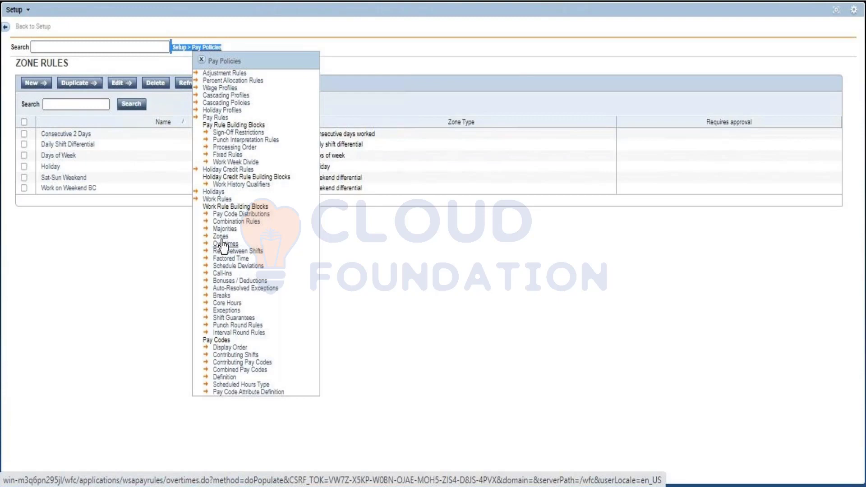
click(202, 59)
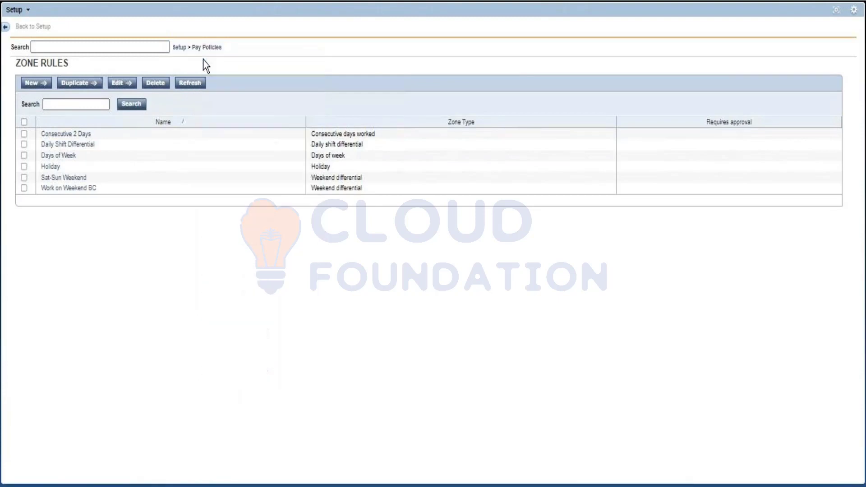